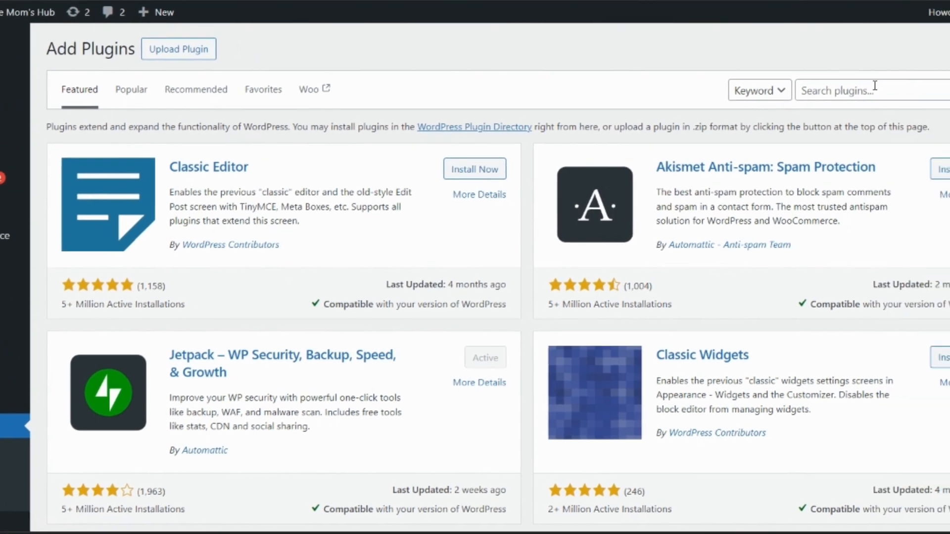
- Search the plugin directory for "fluent smtp", then install and activate the FluentSMTP plugin
left_click(908, 99)
type("flun")
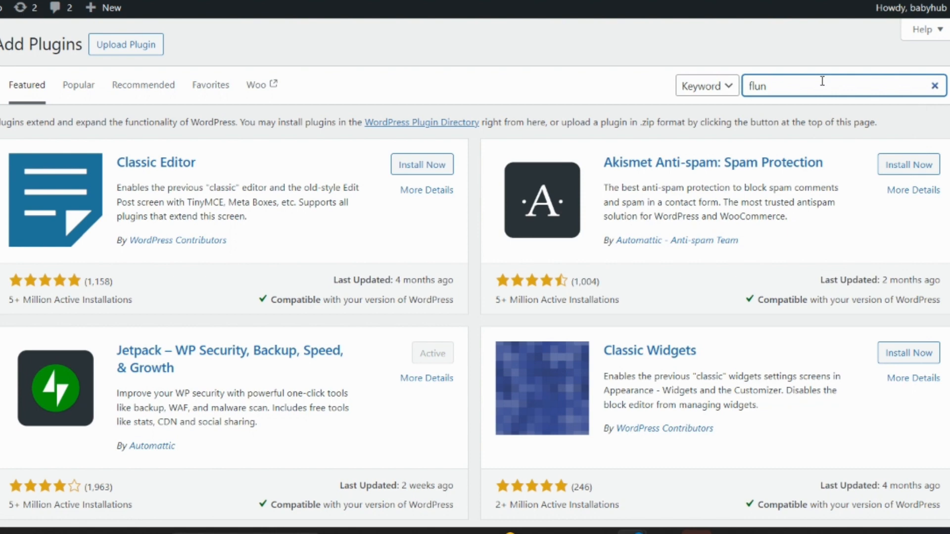
key("BackSpace")
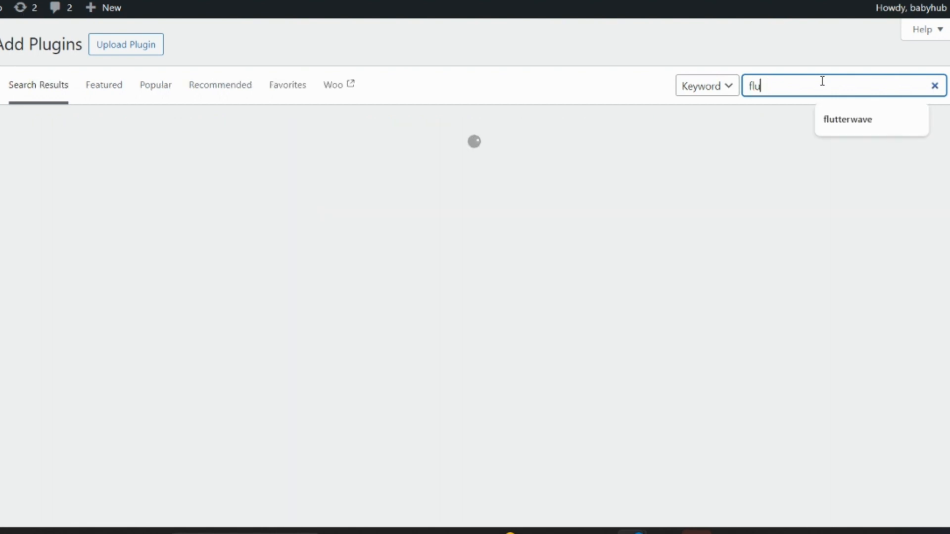
type("ent smtp")
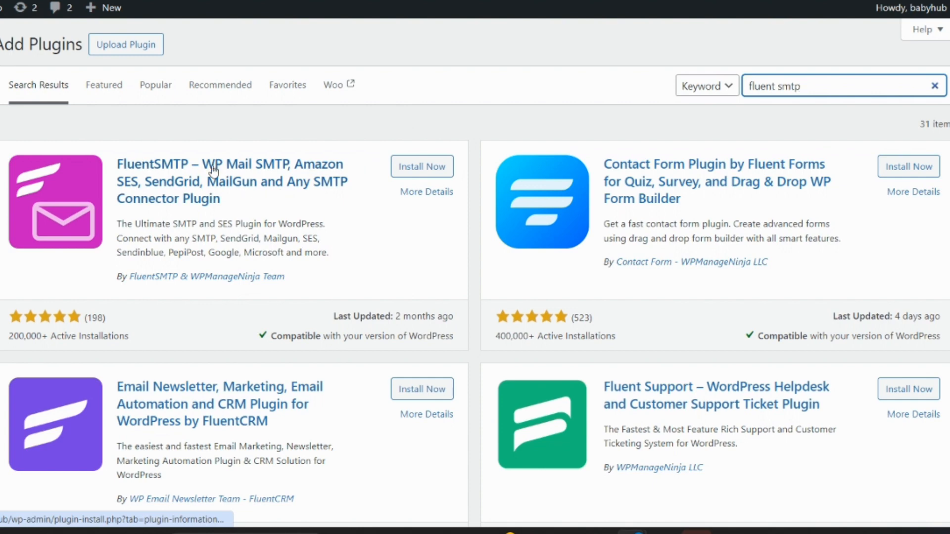
left_click(429, 174)
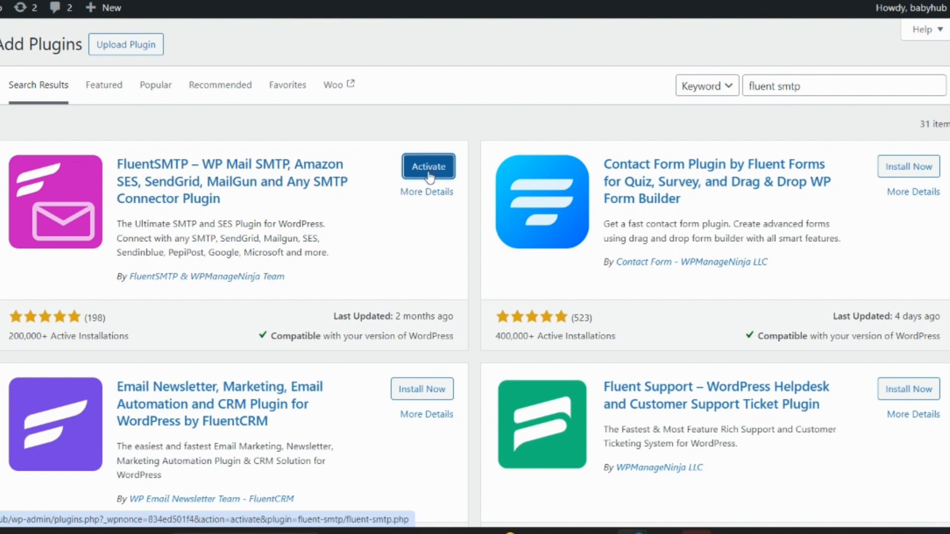
left_click(429, 169)
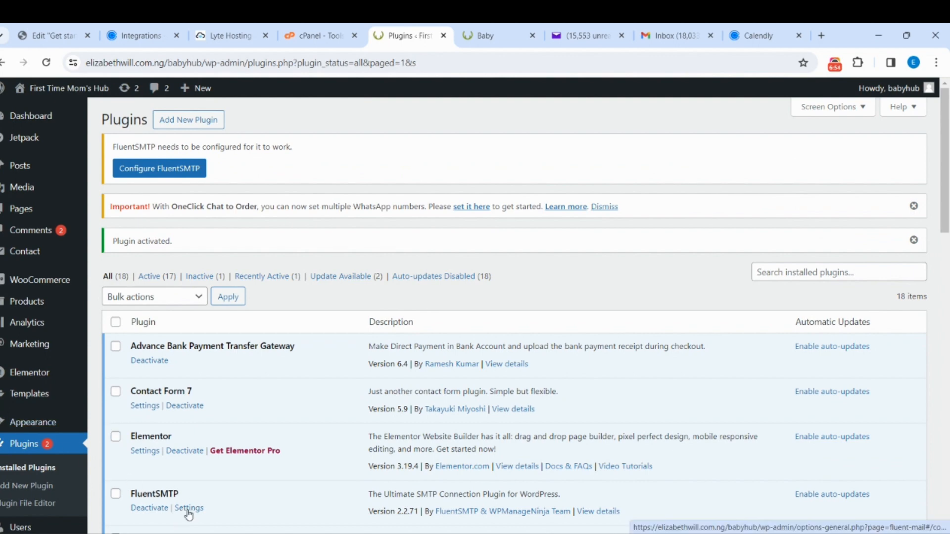
- Open the FluentSMTP plugin's settings page in WordPress
scroll(189, 515, "down", 3)
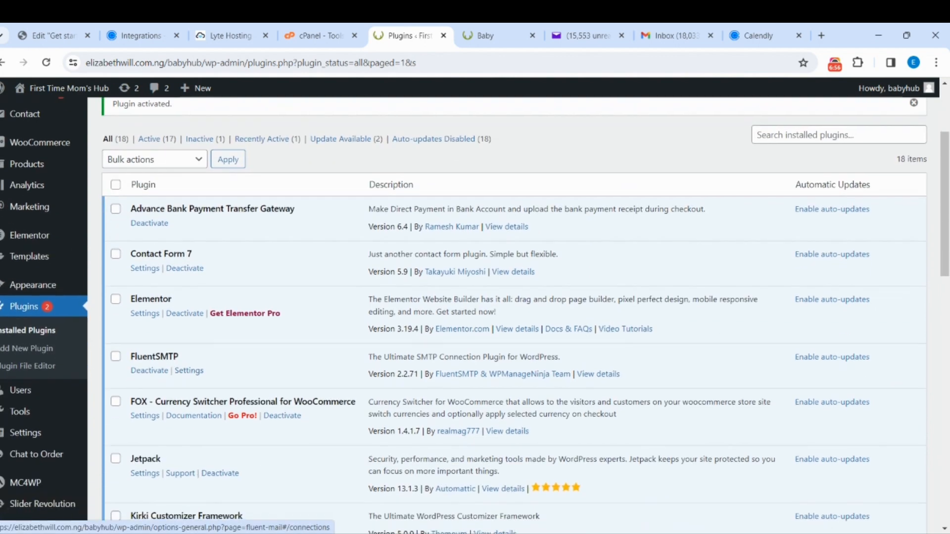
scroll(297, 487, "down", 7)
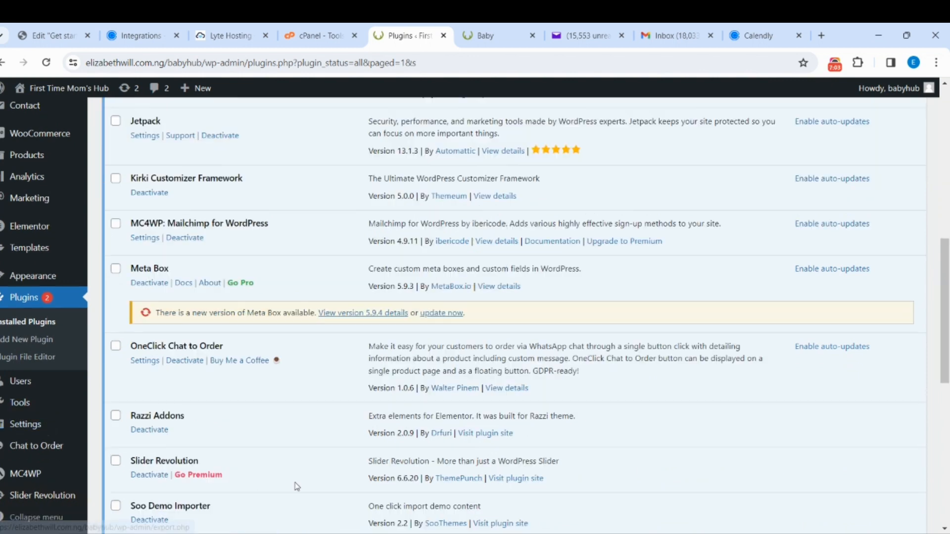
mouse_move(30, 424)
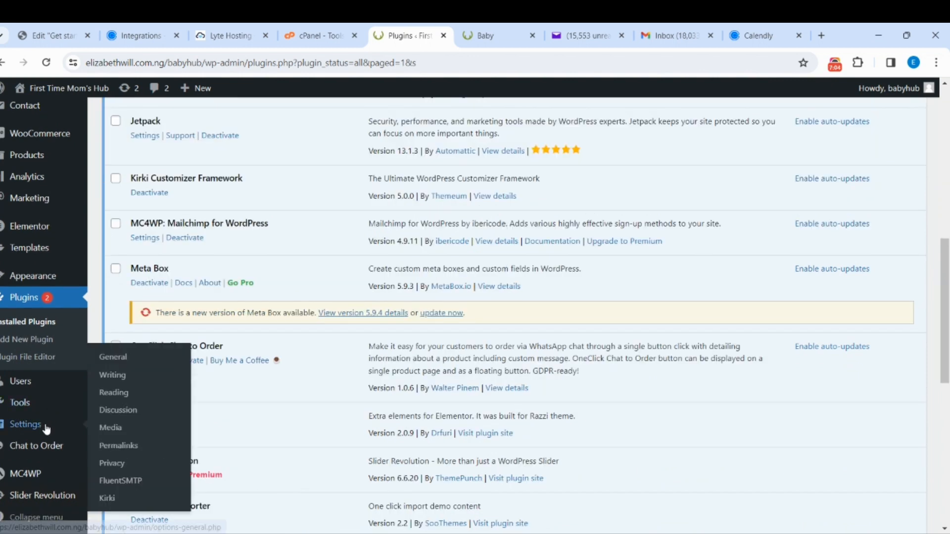
left_click(142, 481)
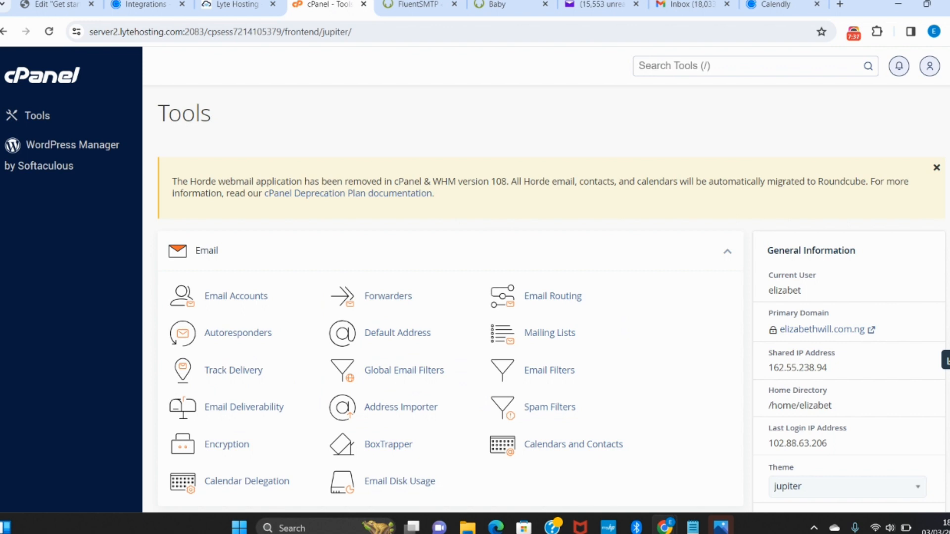
- Switch to cPanel and create an email account with the username "sales" on the default domain, entering its account password
left_click(236, 296)
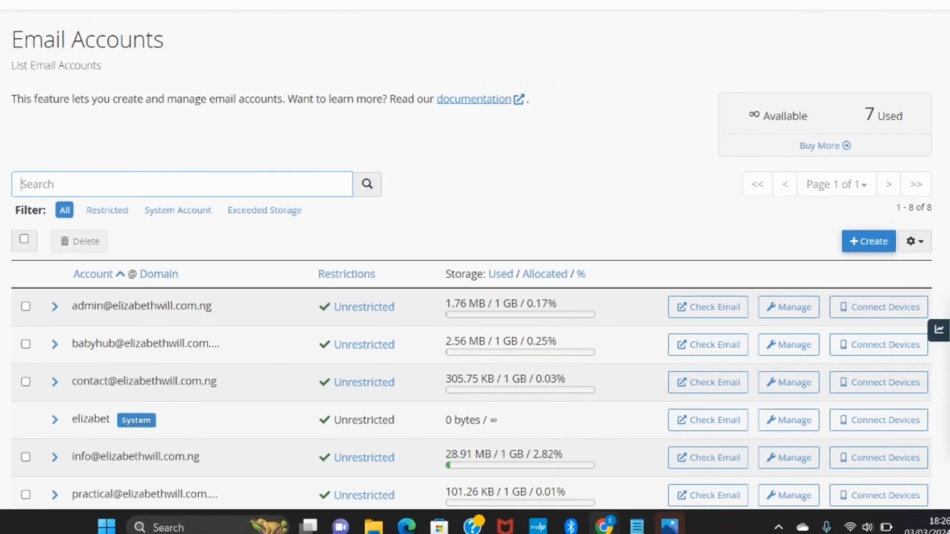
left_click(869, 241)
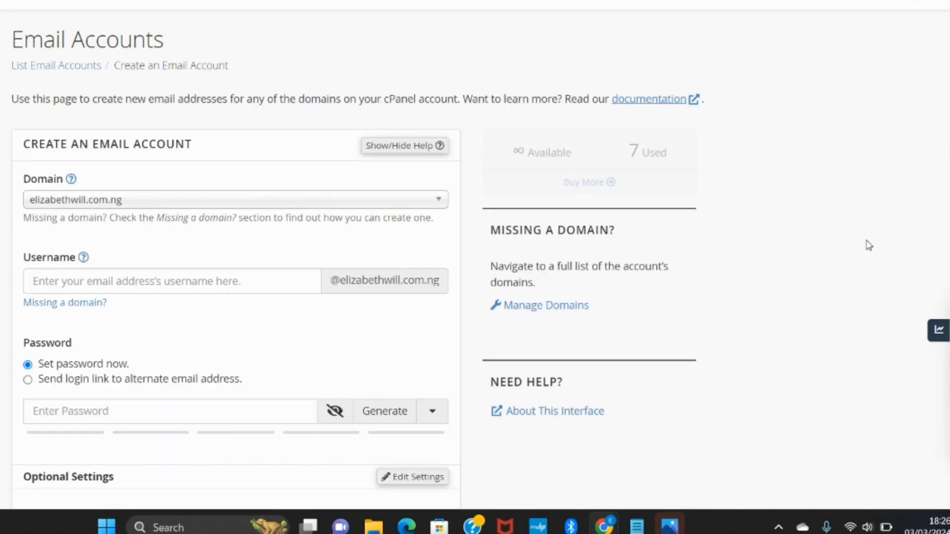
left_click(276, 282)
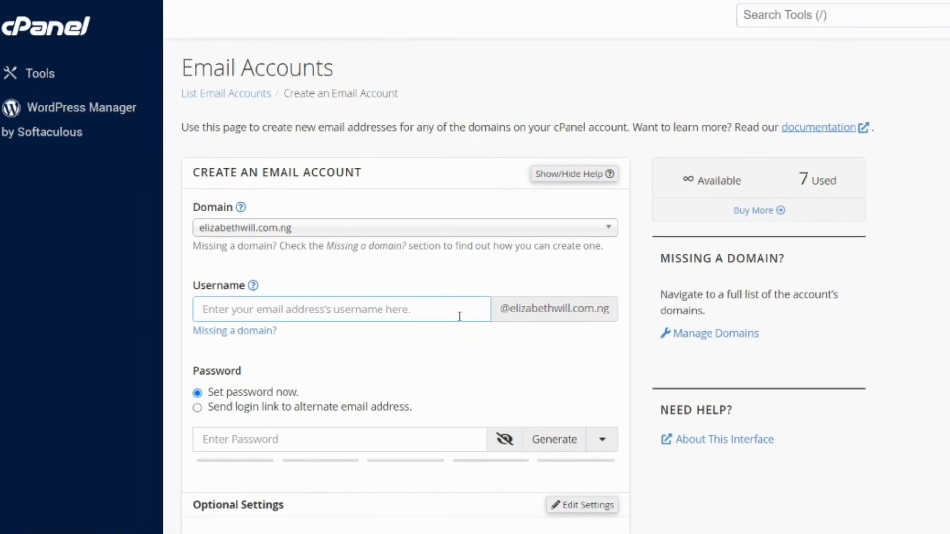
type("sales")
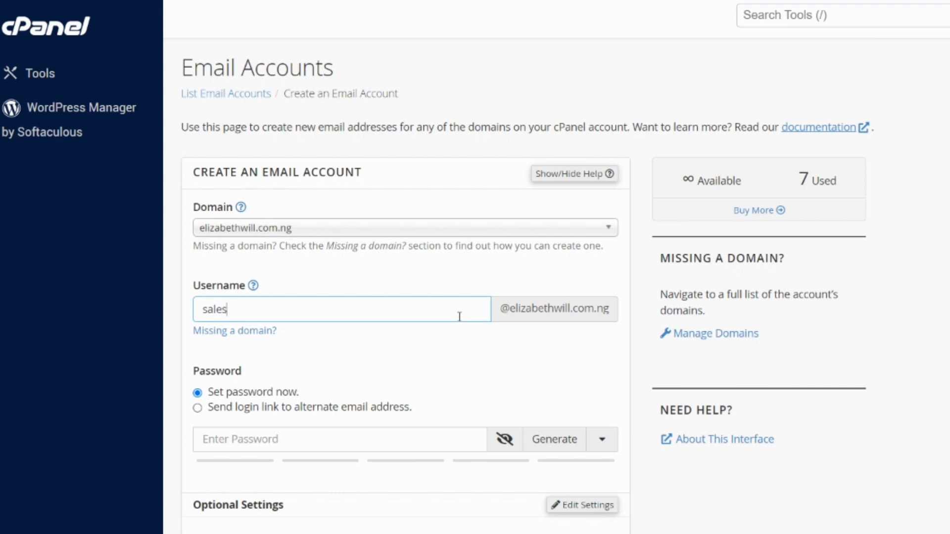
scroll(460, 317, "down", 3)
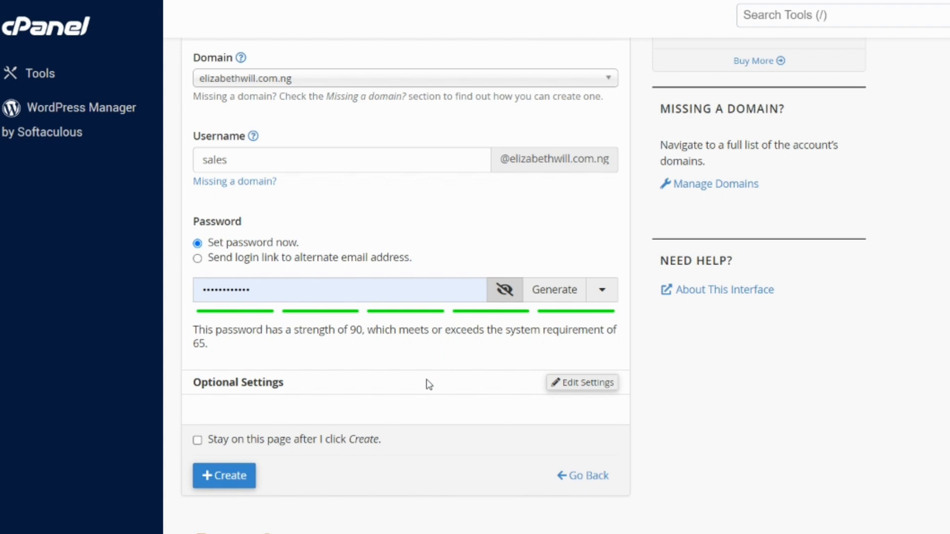
left_click(225, 479)
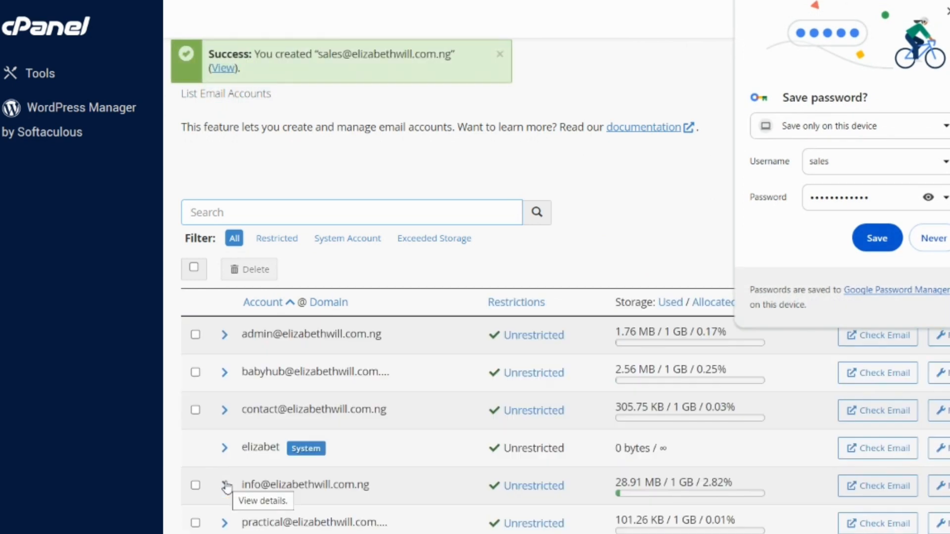
key("Escape")
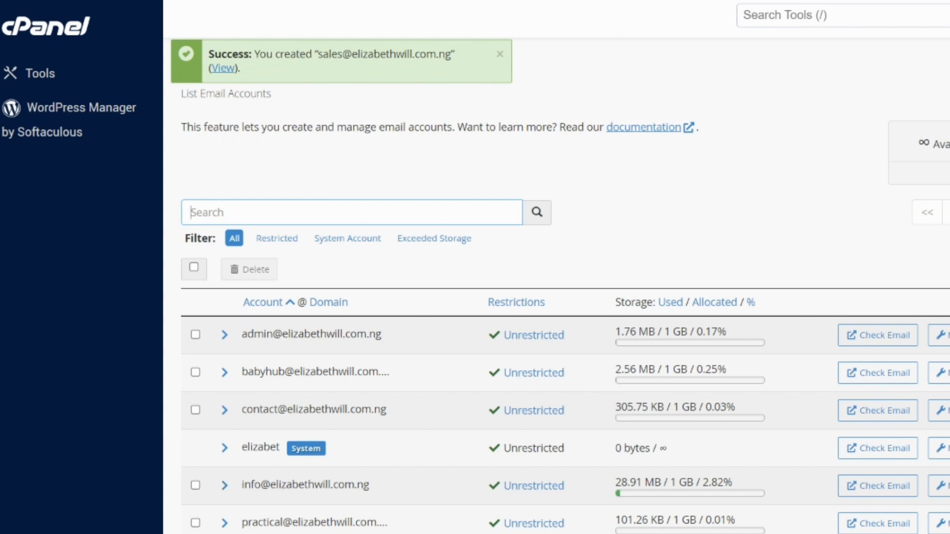
scroll(278, 425, "down", 4)
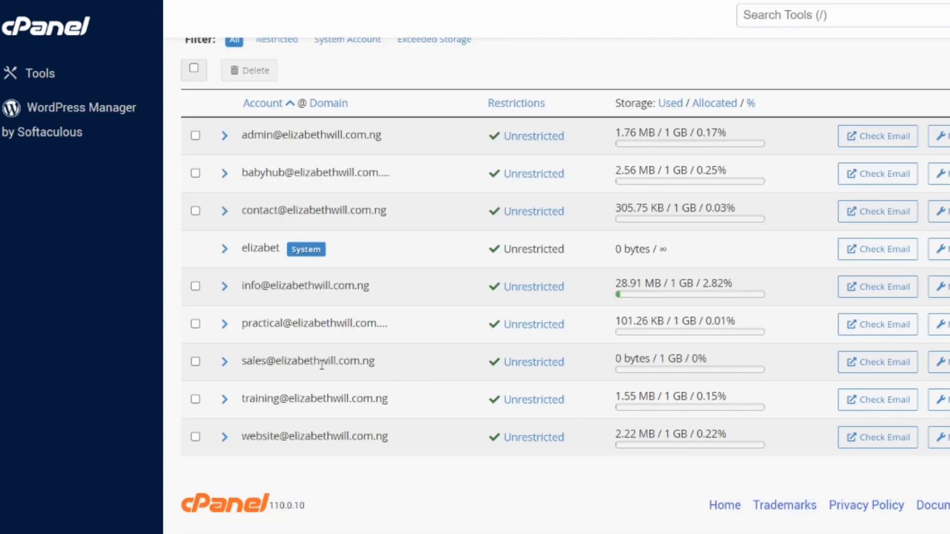
scroll(547, 330, "up", 4)
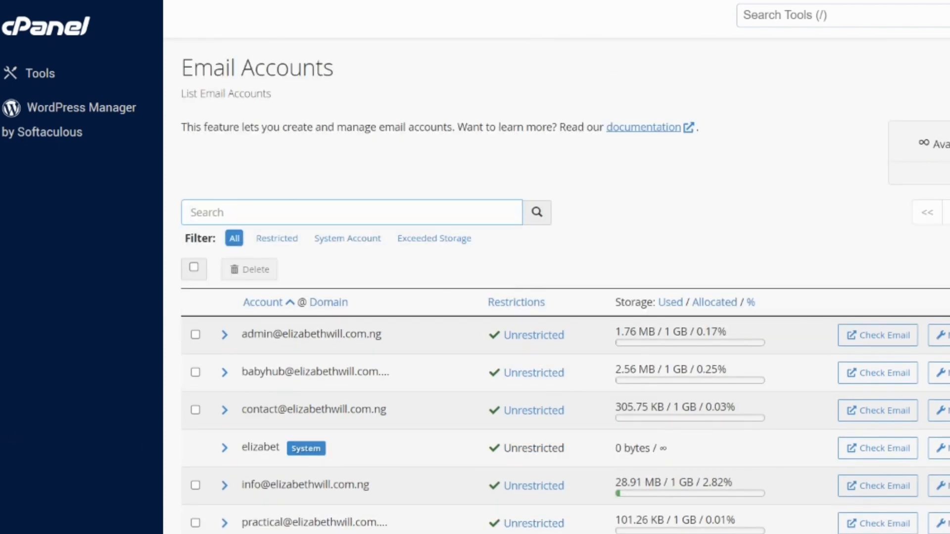
left_click(949, 270)
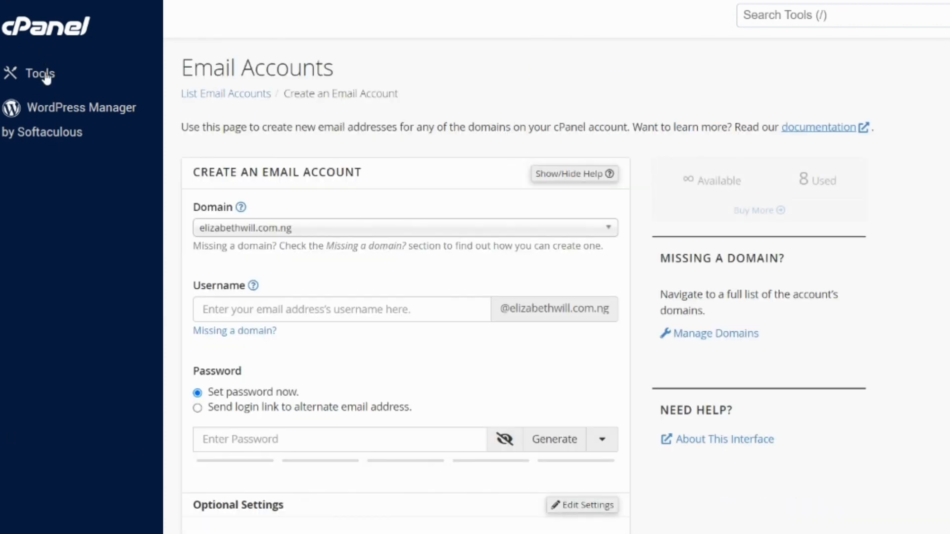
- Add an email forwarder from the "sales" address on the default domain to the owner's Gmail address
left_click(46, 76)
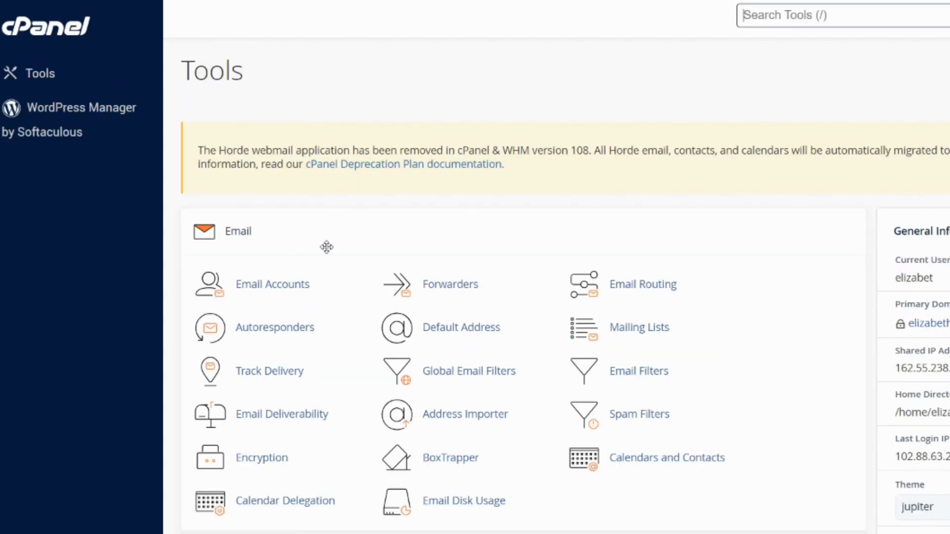
left_click(434, 282)
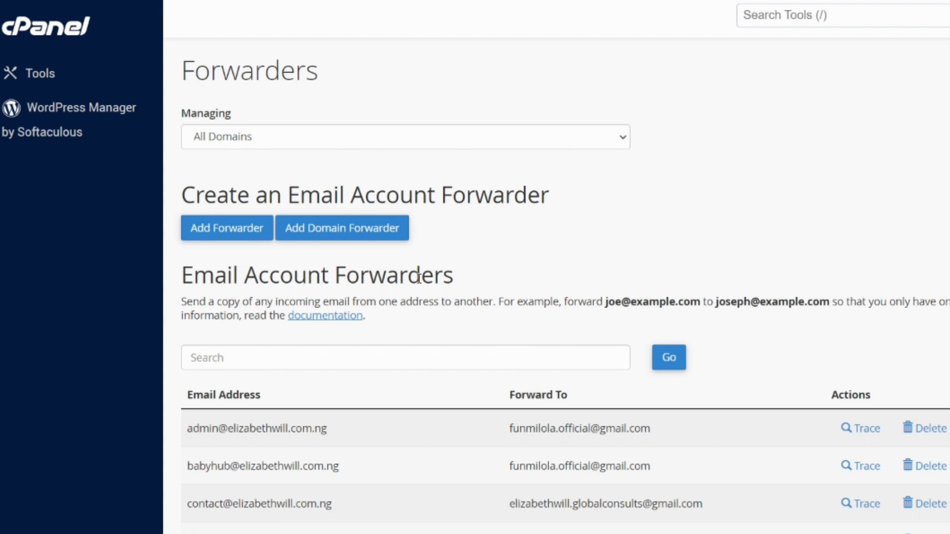
left_click(232, 227)
type("sales")
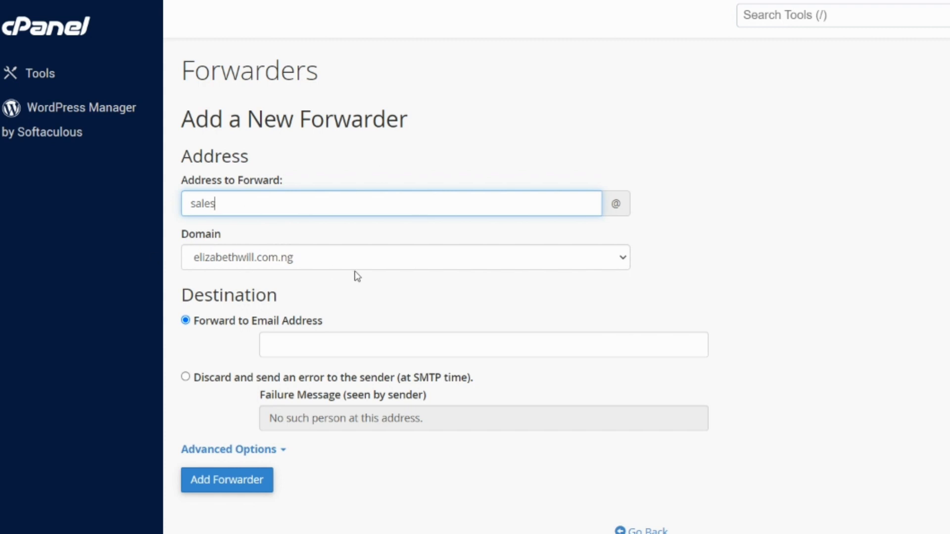
left_click(292, 336)
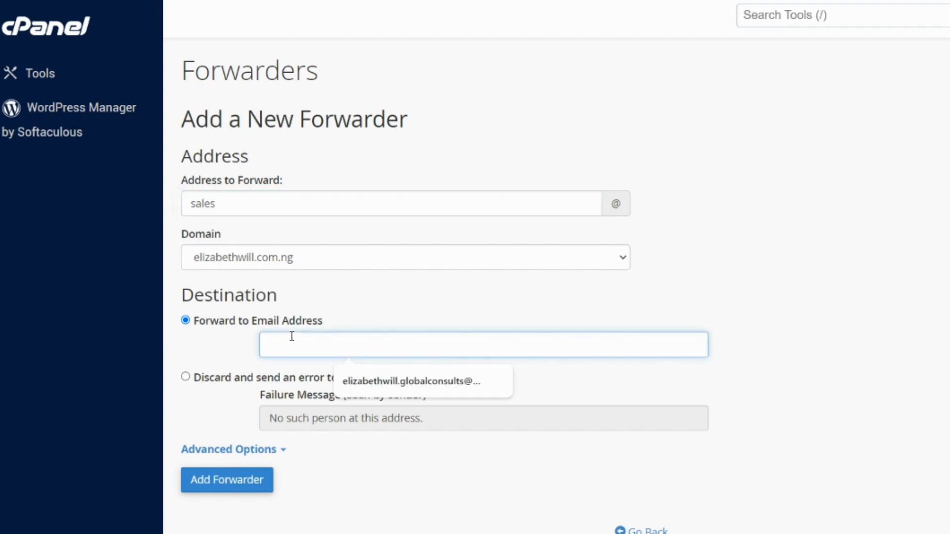
left_click(364, 380)
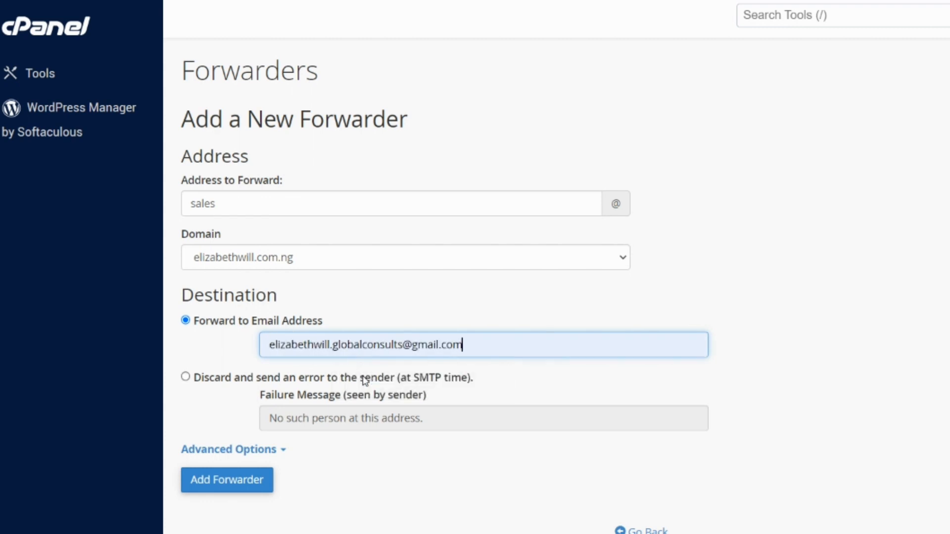
left_click(222, 491)
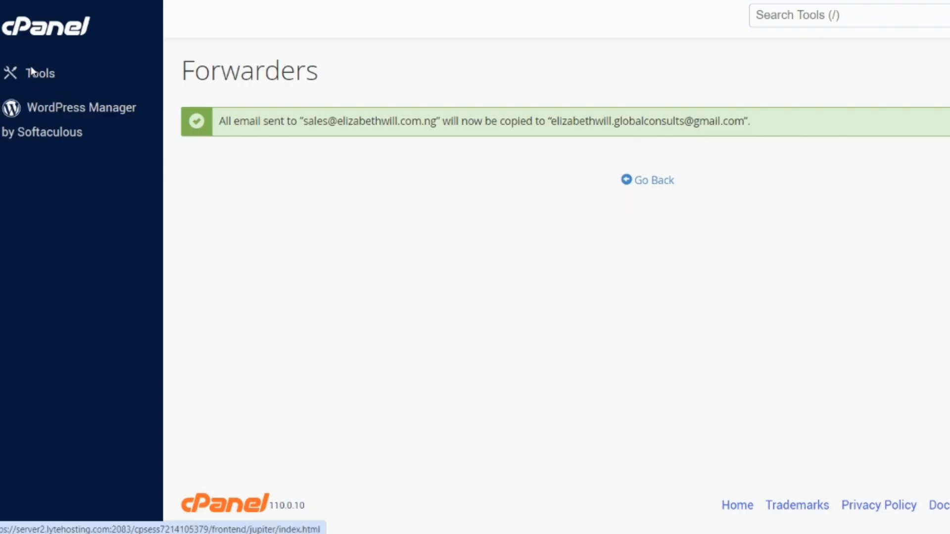
- Start a new autoresponder and set its response interval to 0 hours
left_click(31, 71)
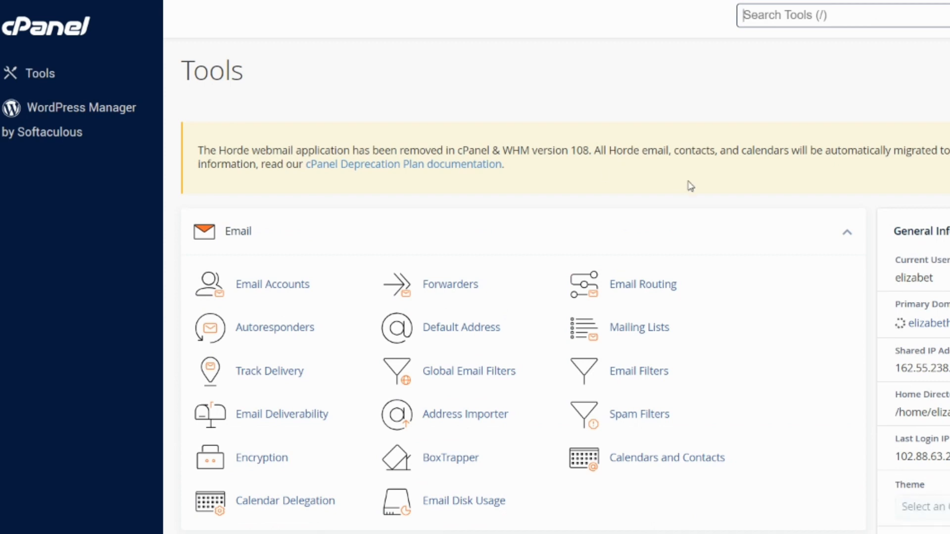
left_click(305, 337)
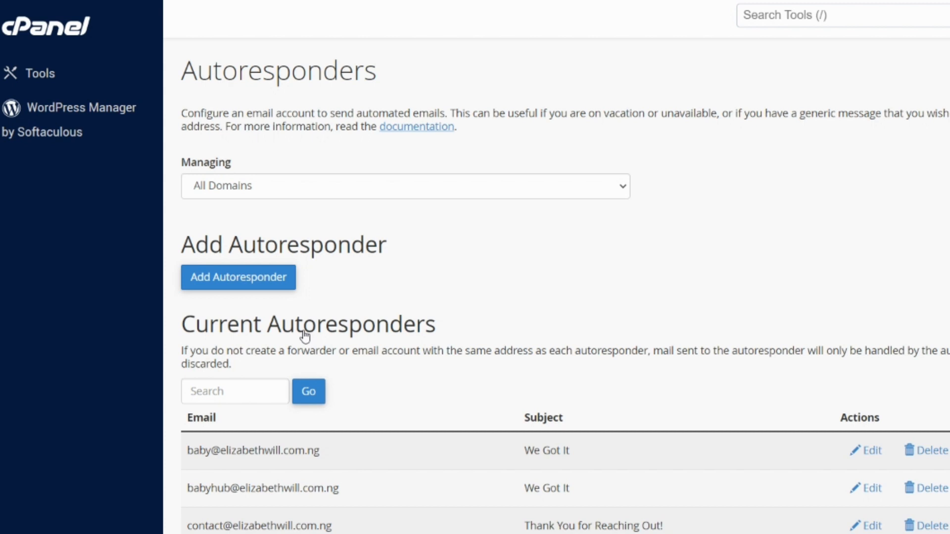
left_click(222, 278)
scroll(795, 212, "down", 3)
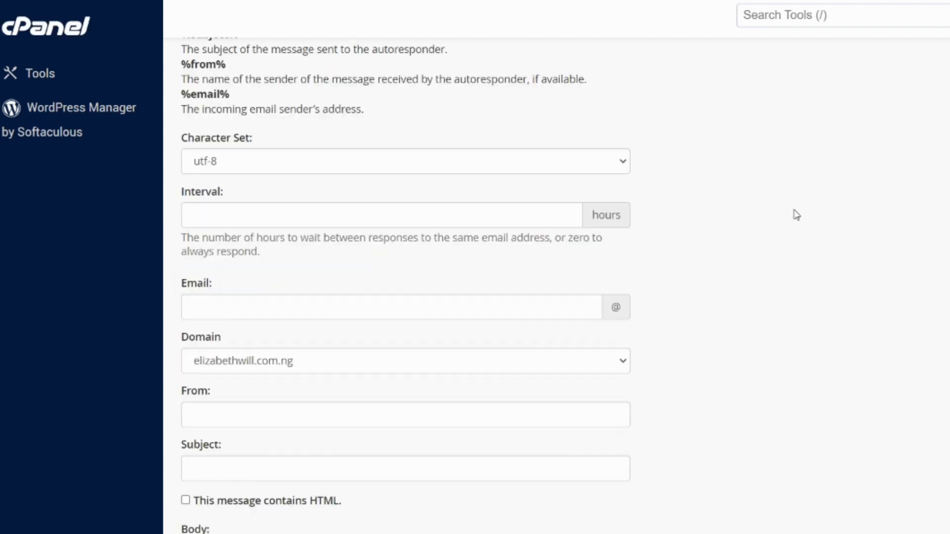
left_click(547, 215)
type("0")
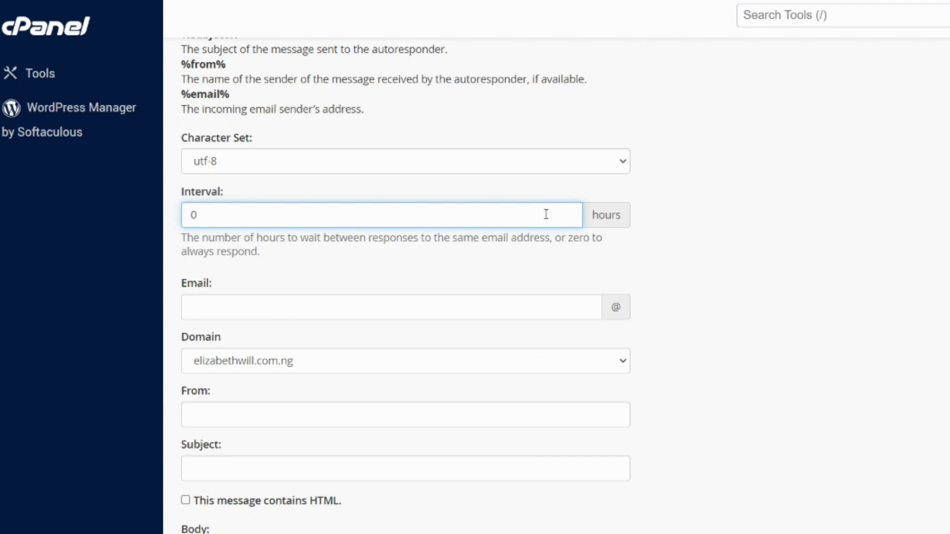
key("BackSpace")
type("1")
key("BackSpace")
type("0")
- Set the autoresponder's email to "sales" and its From name to "ELIZABETHWILL GLOBAL CONSULTS"
left_click(516, 312)
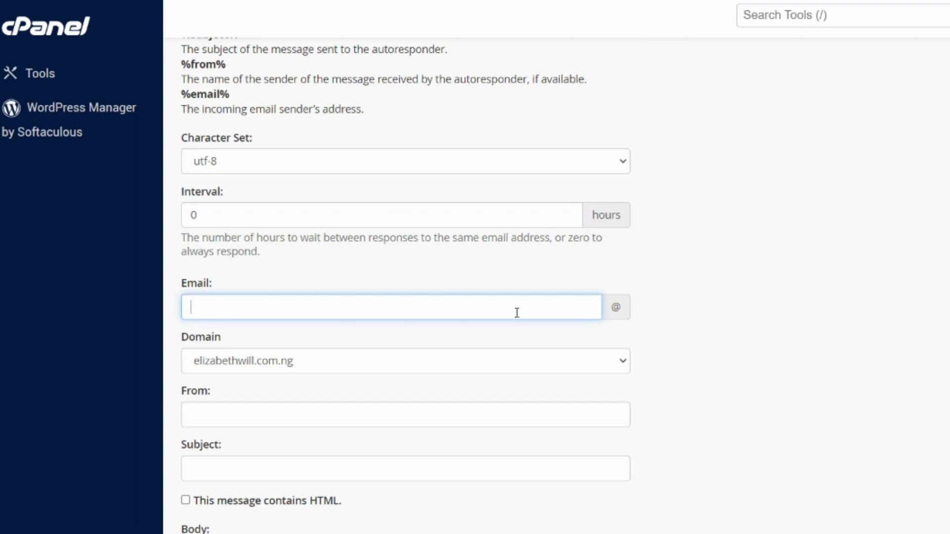
type("sales")
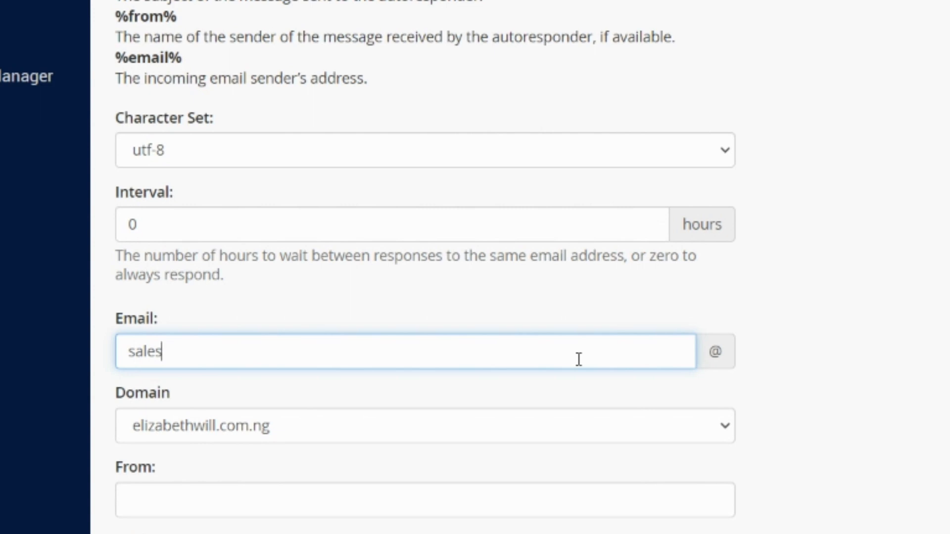
scroll(579, 359, "down", 3)
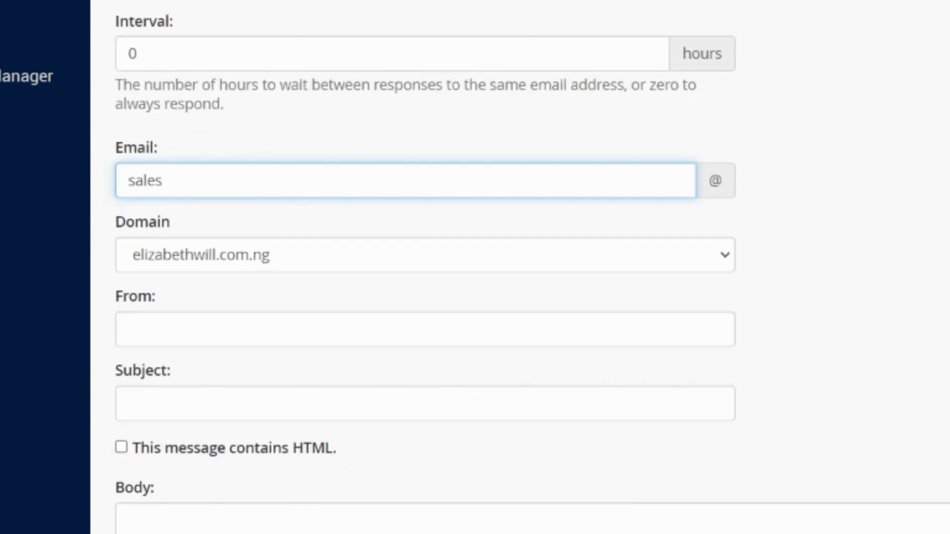
left_click(425, 330)
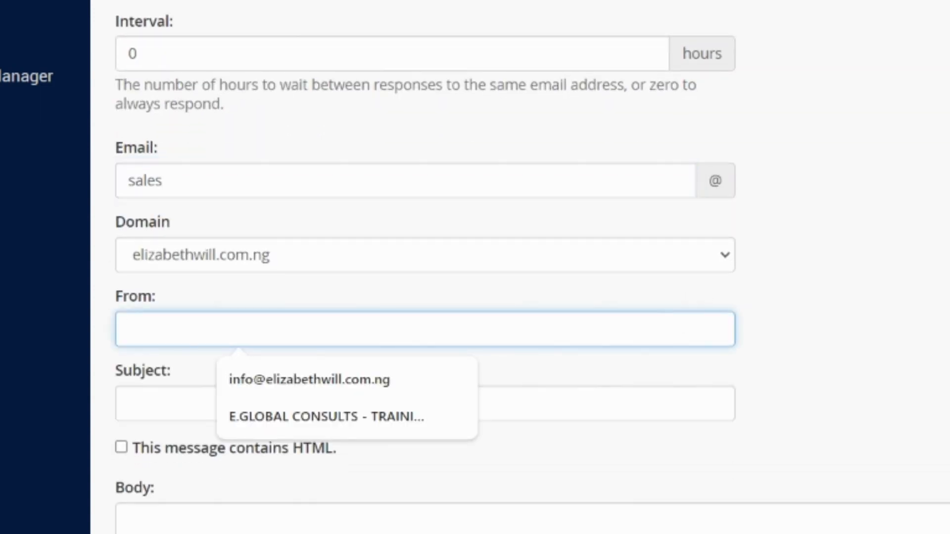
left_click(836, 297)
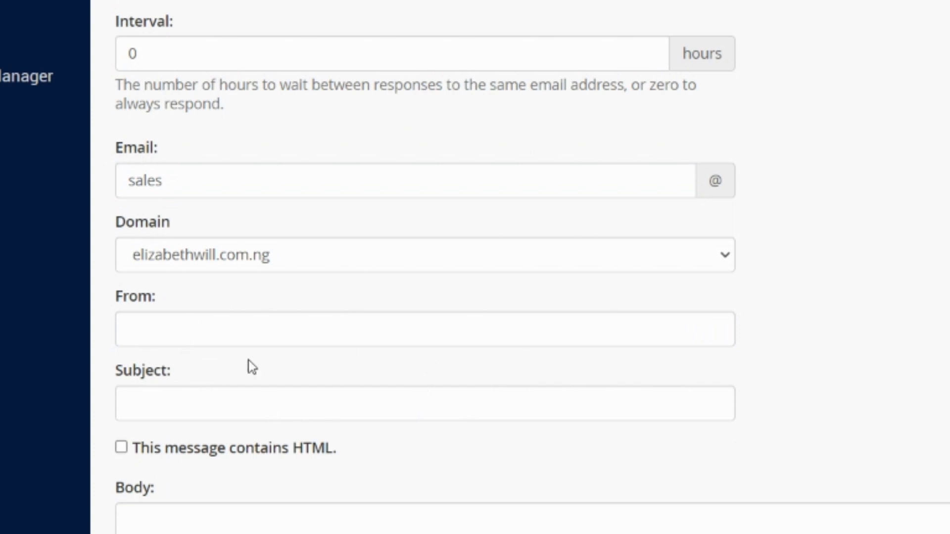
left_click(302, 335)
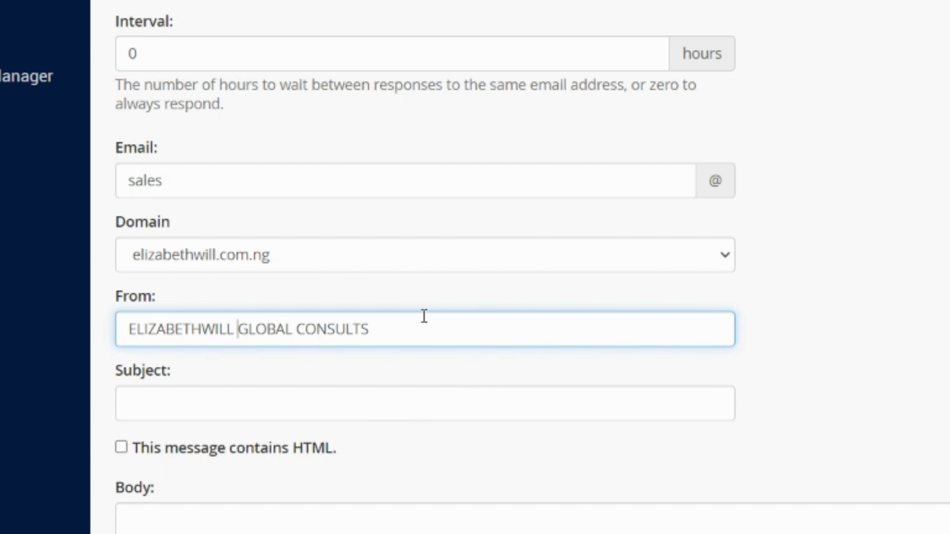
- Set the autoresponder's subject to "Your email has been received!"
left_click(841, 326)
scroll(520, 277, "down", 1)
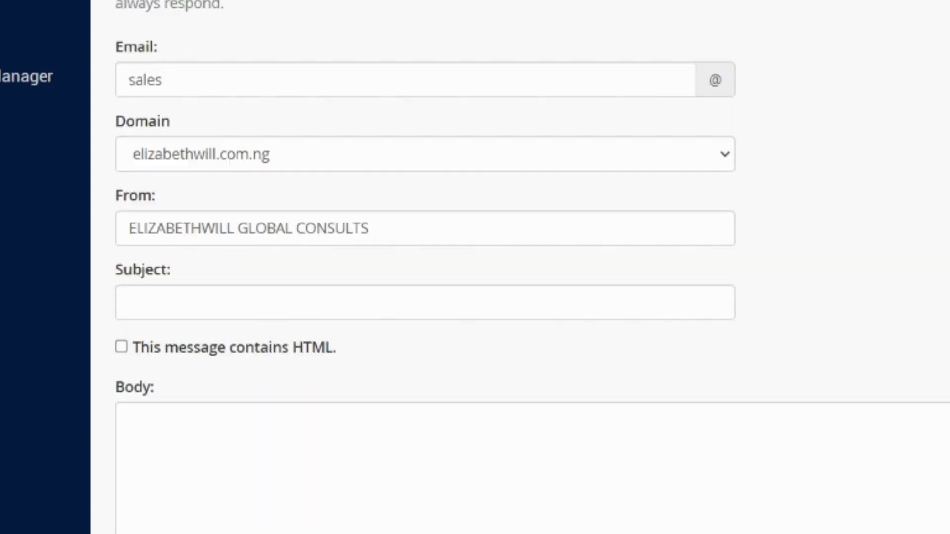
scroll(425, 277, "down", 2)
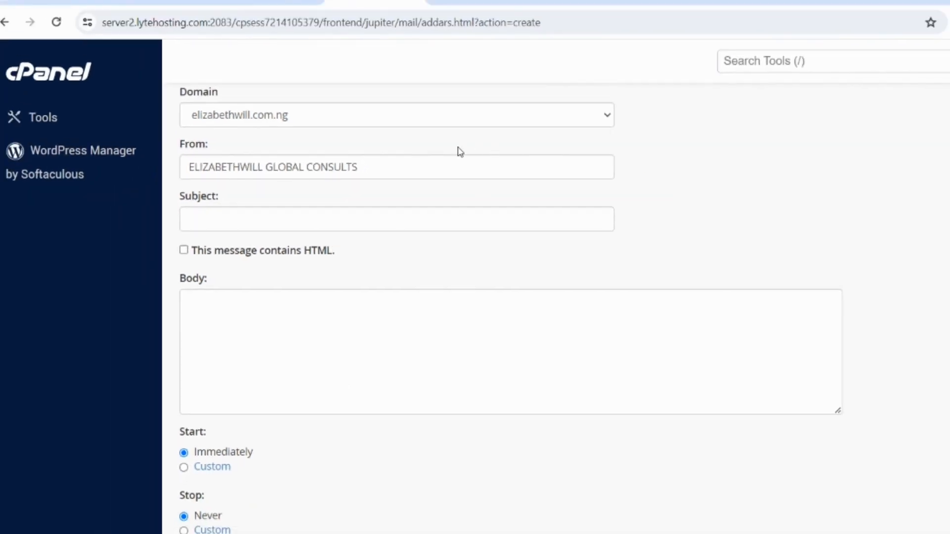
left_click(414, 226)
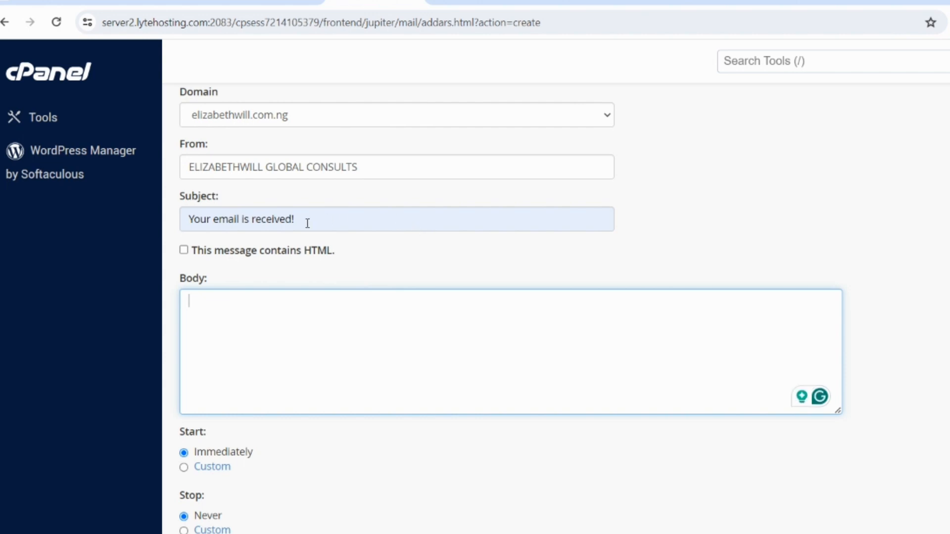
left_click(250, 225)
key("BackSpace")
key("BackSpace")
type("HA")
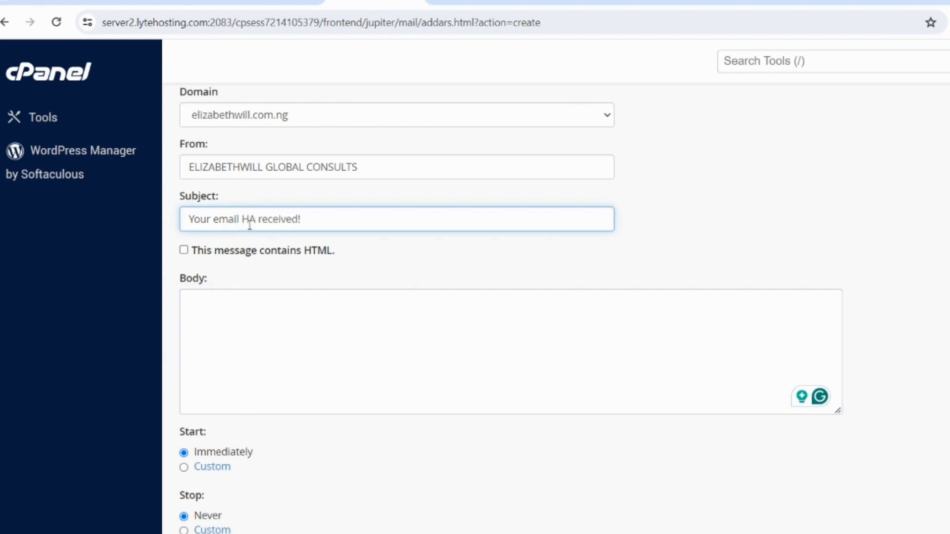
key("BackSpace")
key("BackSpace")
type("has been")
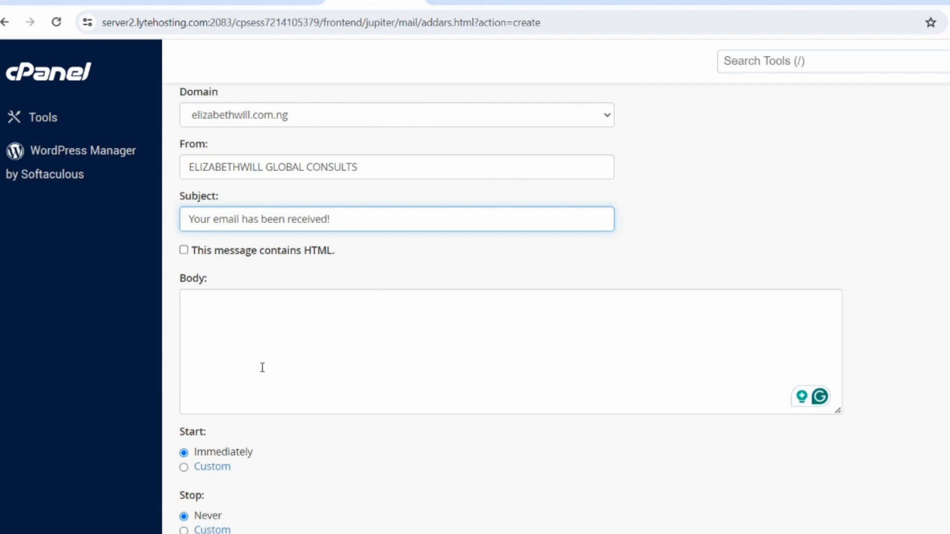
- Switch to ChatGPT and submit "write me a 30 words email autoresponder i can send to my customers any time they send me an email"
left_click(369, 360)
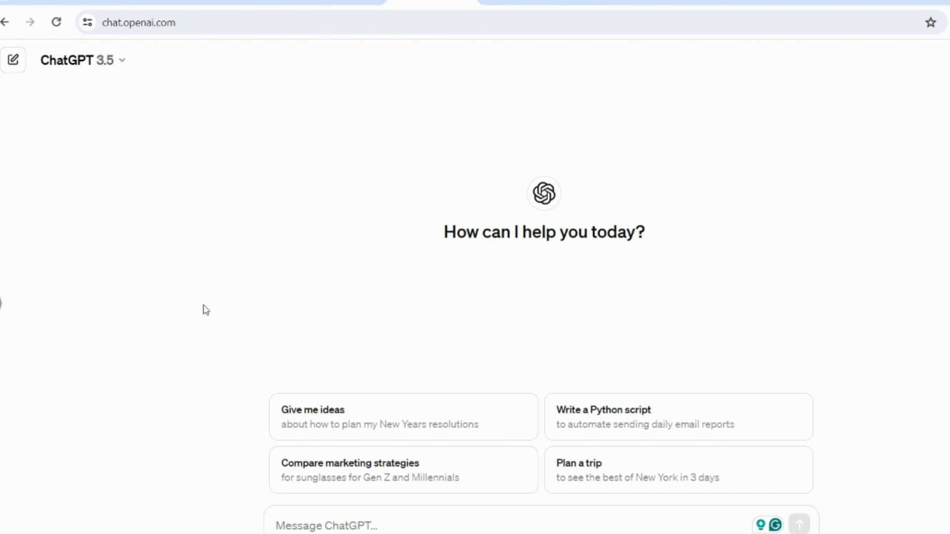
left_click(355, 526)
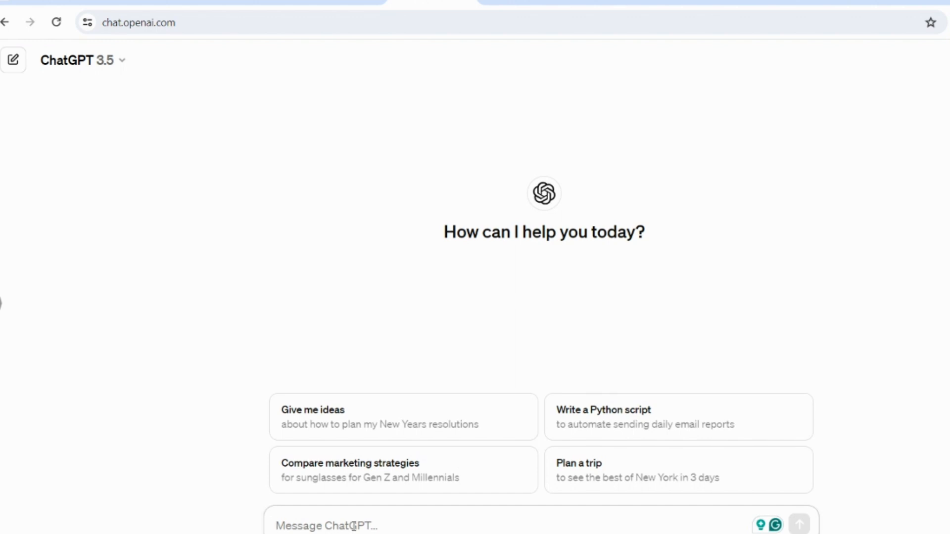
type("write me a 30 words")
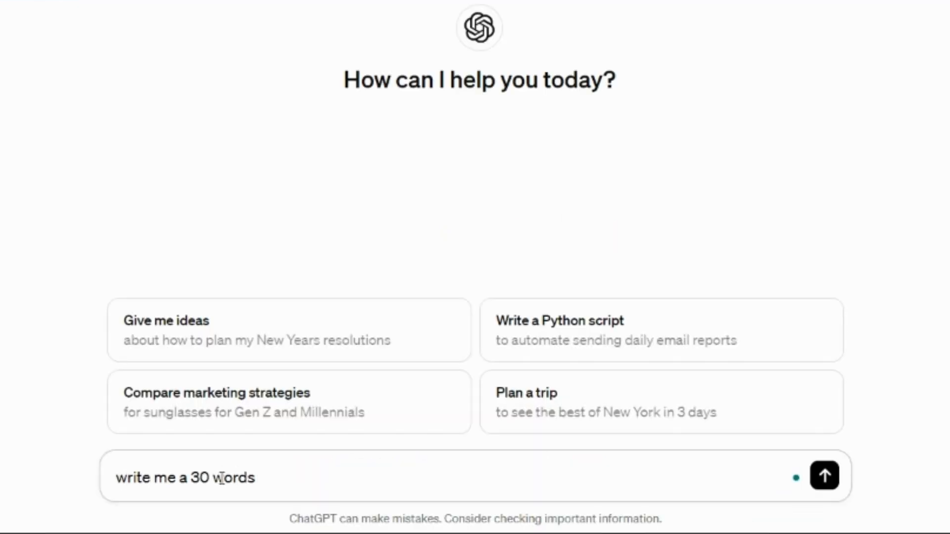
type(" email autoresponder i can sen")
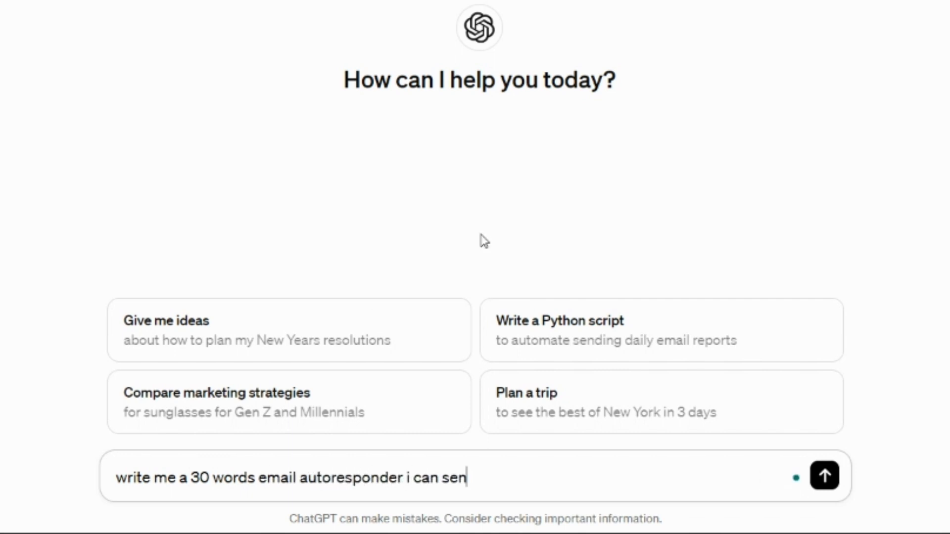
type("t to my customers any time they chat m")
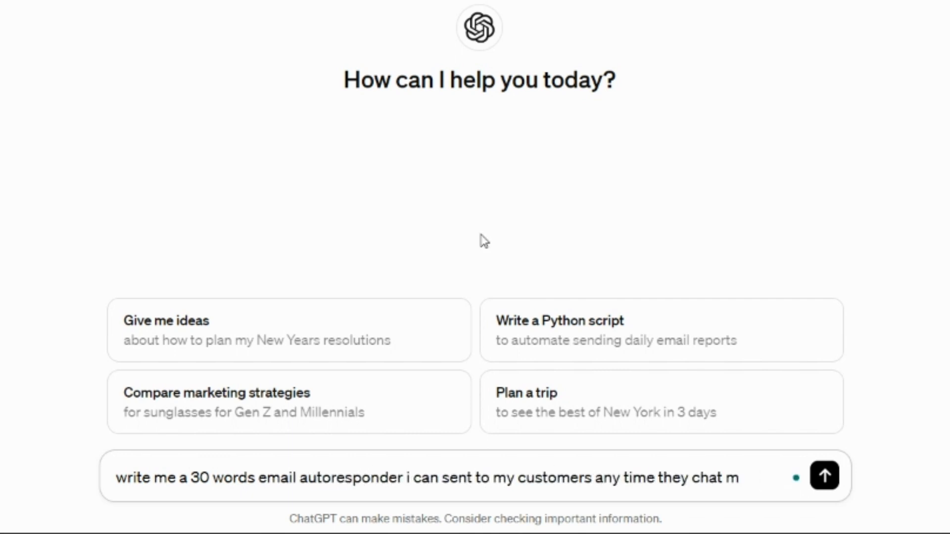
key("BackSpace")
key("BackSpace")
key("BackSpace")
key("BackSpace")
key("BackSpace")
key("BackSpace")
type("send me an email")
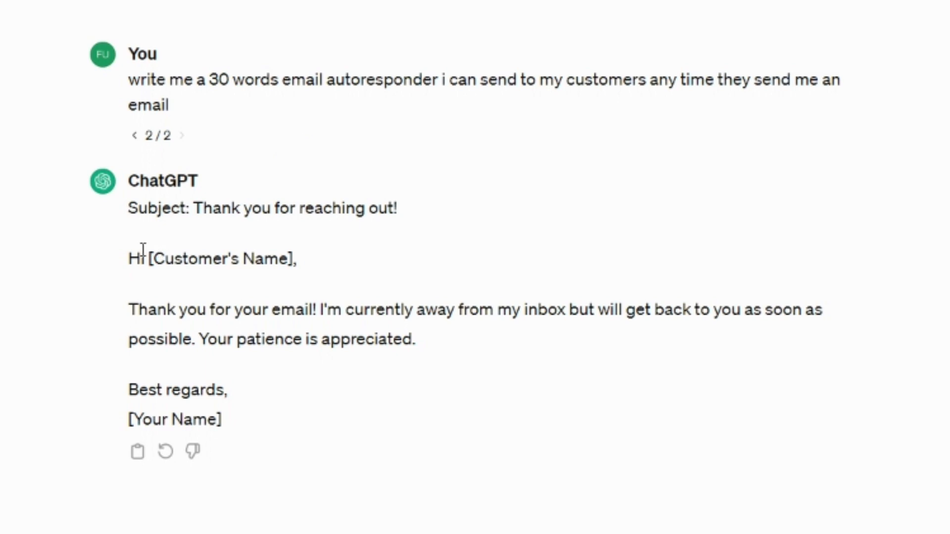
- Copy ChatGPT's reply from the greeting to the signature and paste it into the autoresponder body in cPanel
left_click_drag(126, 255, 286, 424)
key("ctrl+c")
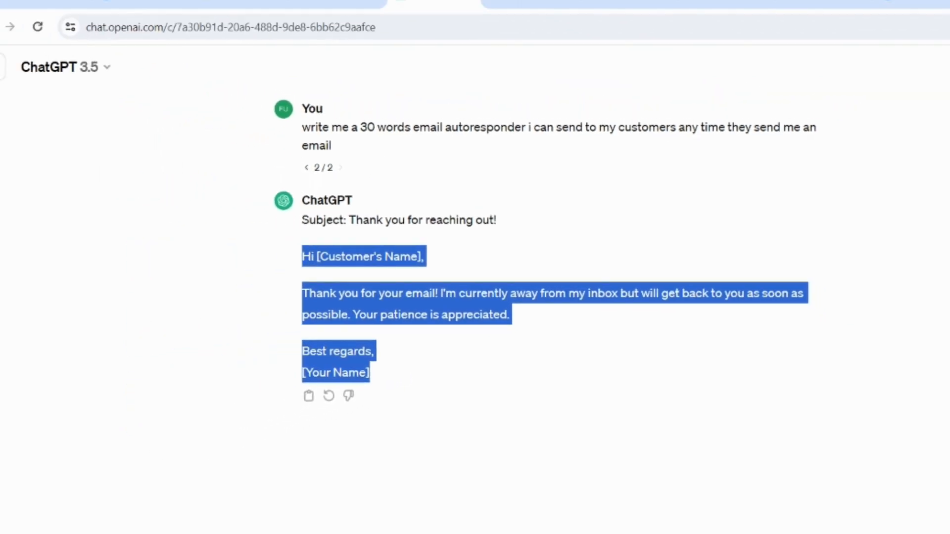
left_click(339, 3)
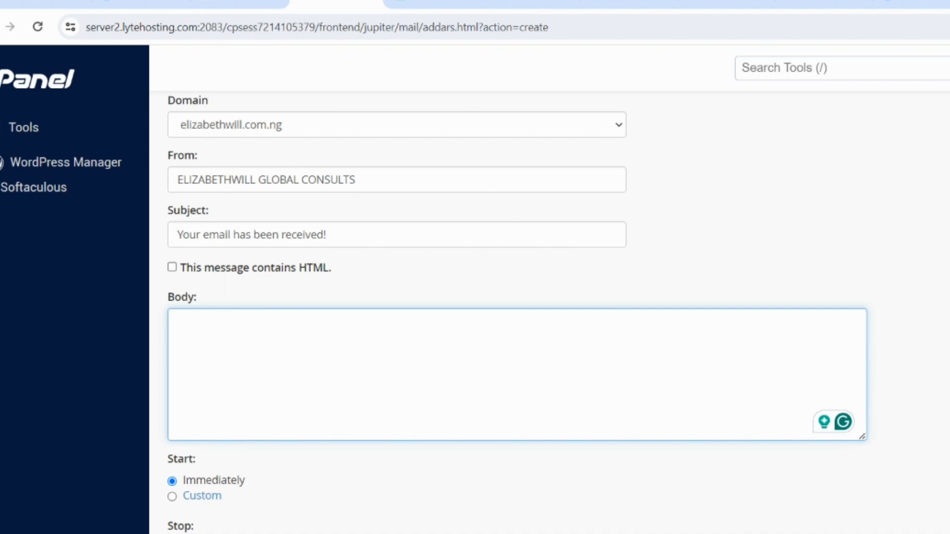
key("ctrl+v")
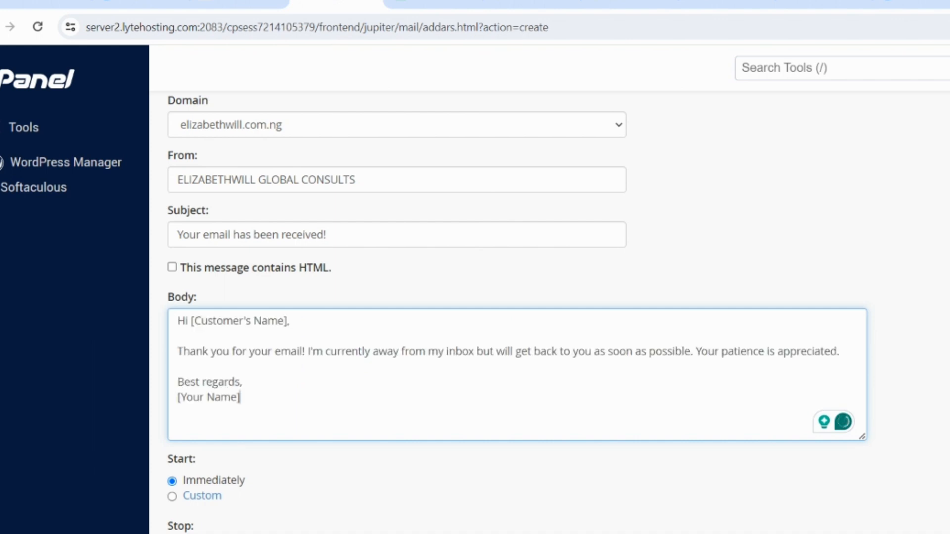
- Delete the "Hi [Customer's Name]," greeting and the blank lines above the thank-you text in the autoresponder body
left_click(290, 322)
key("shift+Home")
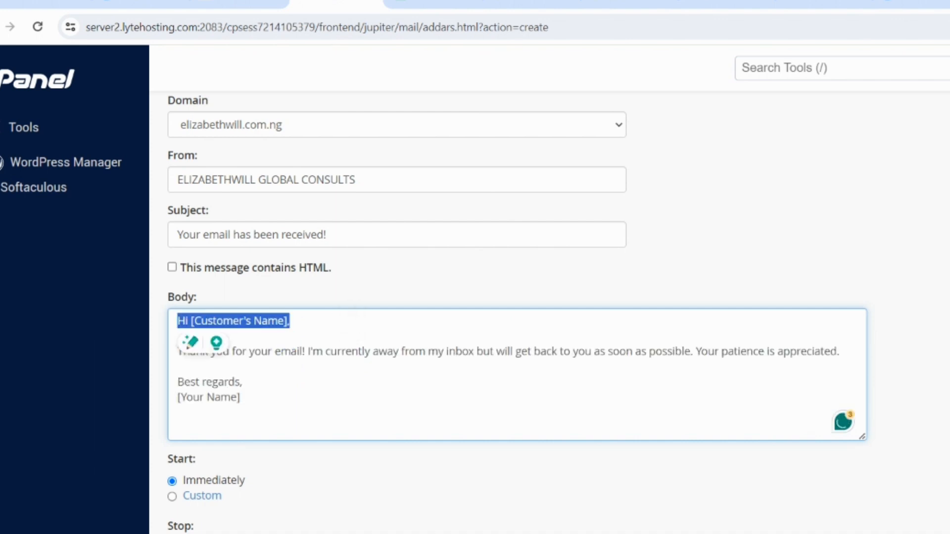
key("BackSpace")
left_click(291, 351)
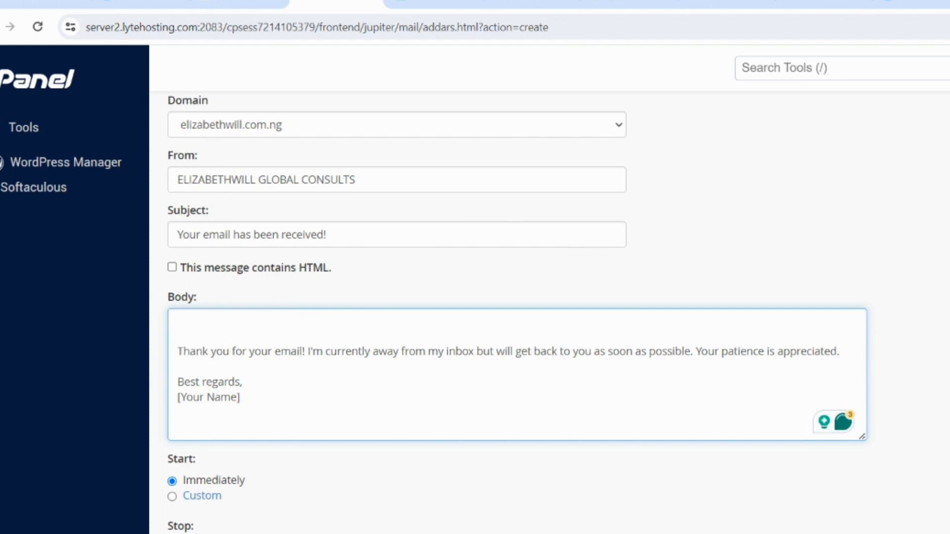
left_click(177, 336)
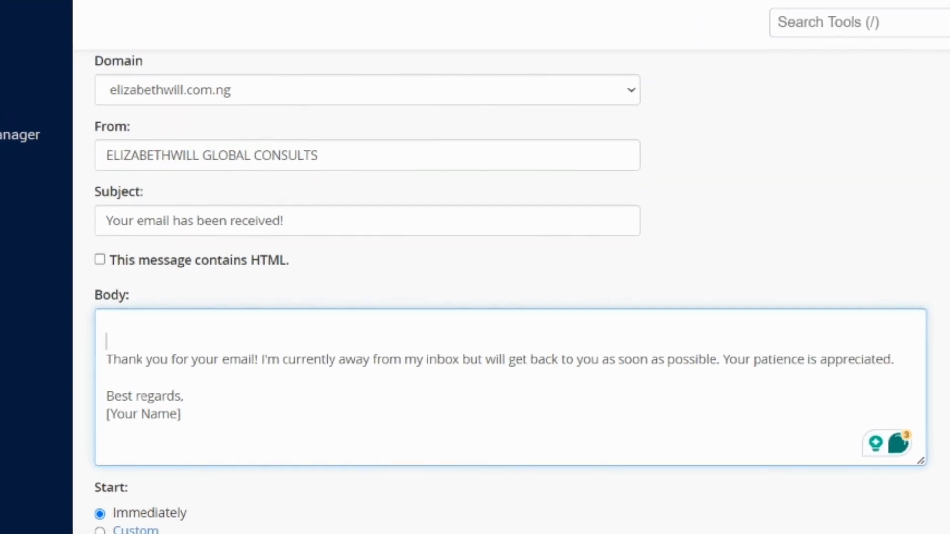
key("BackSpace")
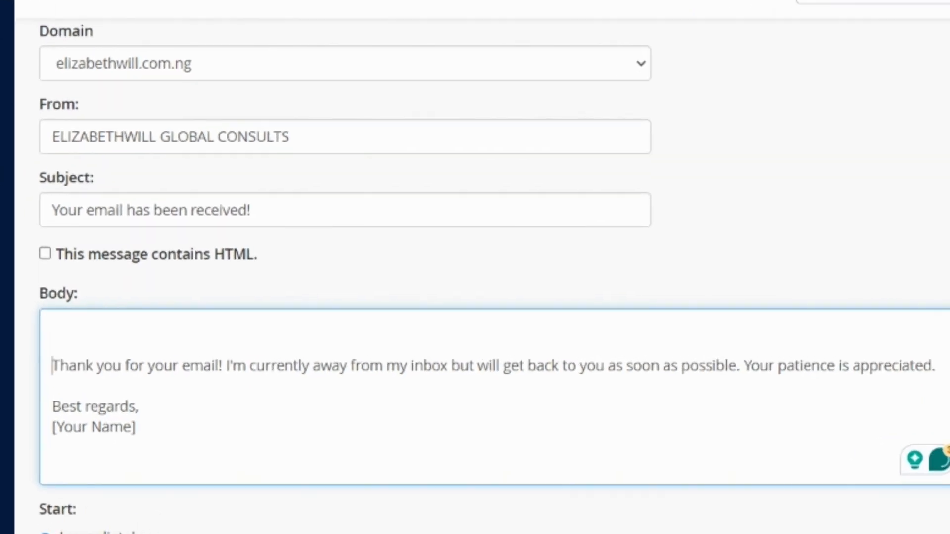
key("BackSpace")
- Split the body text into separate paragraphs starting at "I'm currently away" and "Your patience is appreciated.", with blank lines between them
key("Right")
key("Right")
key("Right")
key("Right")
key("Right")
key("Right")
key("Right")
key("Right")
key("Right")
key("Right")
key("Right")
key("Right")
key("Right")
key("Right")
key("Right")
key("Right")
key("Right")
key("Right")
key("Right")
key("Right")
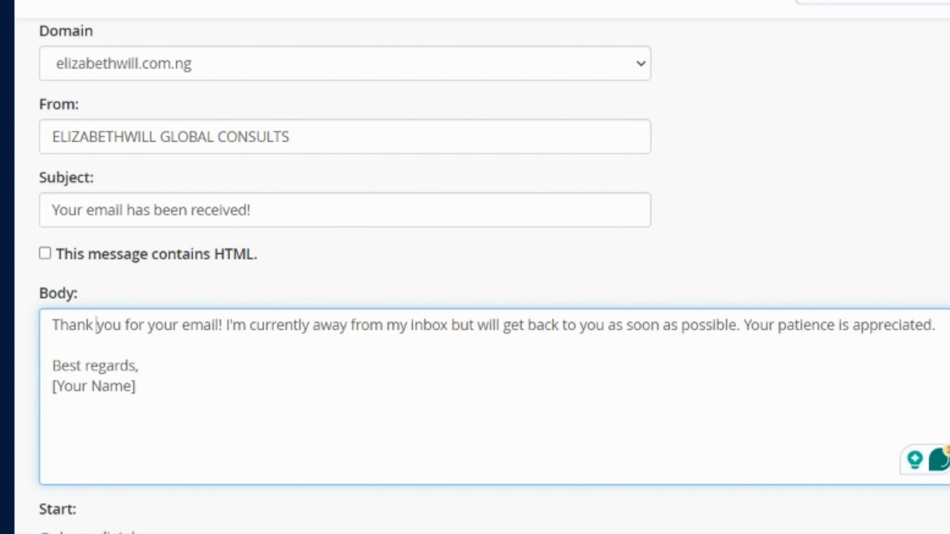
key("Right")
key("Return")
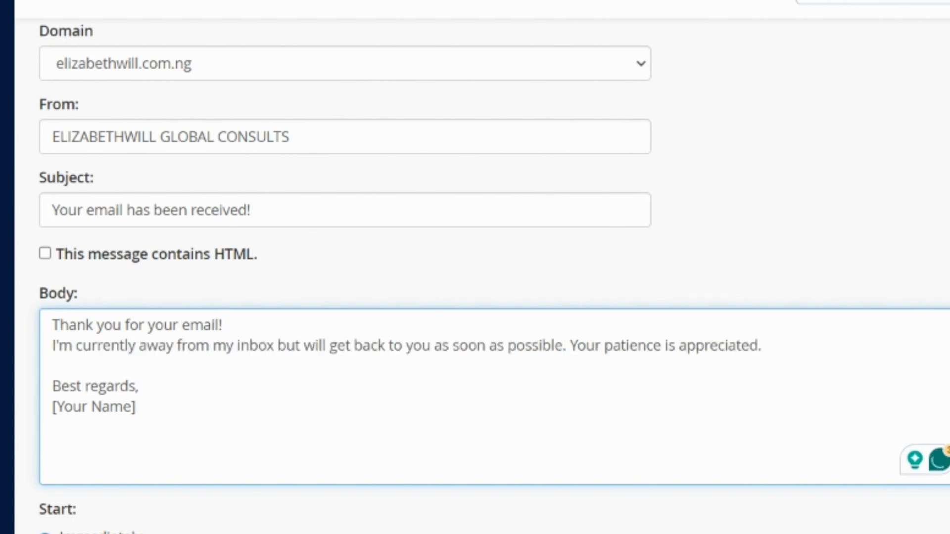
key("Return")
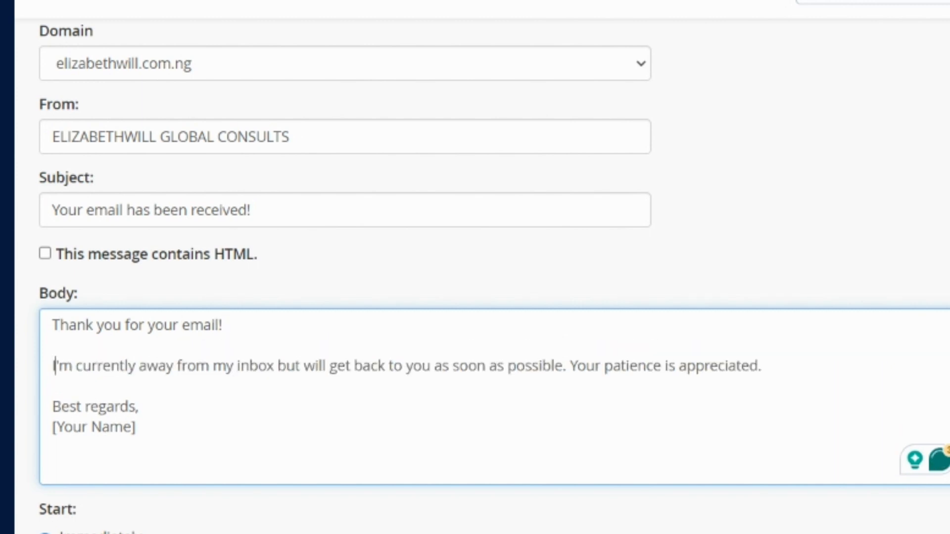
key("Right")
key("Right")
key("Right")
key("Right")
key("Right")
key("Right")
key("Right")
key("Right")
key("Right")
key("Right")
key("Right")
key("Right")
key("Right")
key("Right")
key("Right")
key("Right")
key("Right")
key("Right")
key("Right")
key("Right")
key("Right")
key("Right")
key("Right")
key("Right")
key("Right")
key("Right")
key("Right")
key("Right")
key("Right")
key("Right")
key("Right")
key("Right")
key("Right")
key("Right")
key("Right")
key("Right")
key("Right")
key("Right")
key("Right")
key("Right")
key("Return")
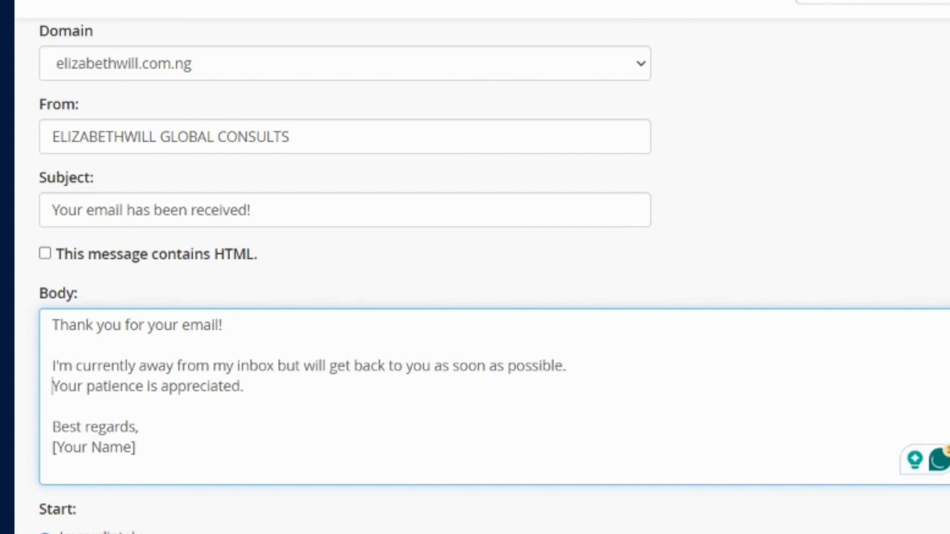
key("Return")
- Replace the "[Your Name]" placeholder in the signature with "ELIZABETHWILL GLOBAL CONSULTS" copied from the From field
key("Down")
key("Down")
key("Down")
key("shift+End")
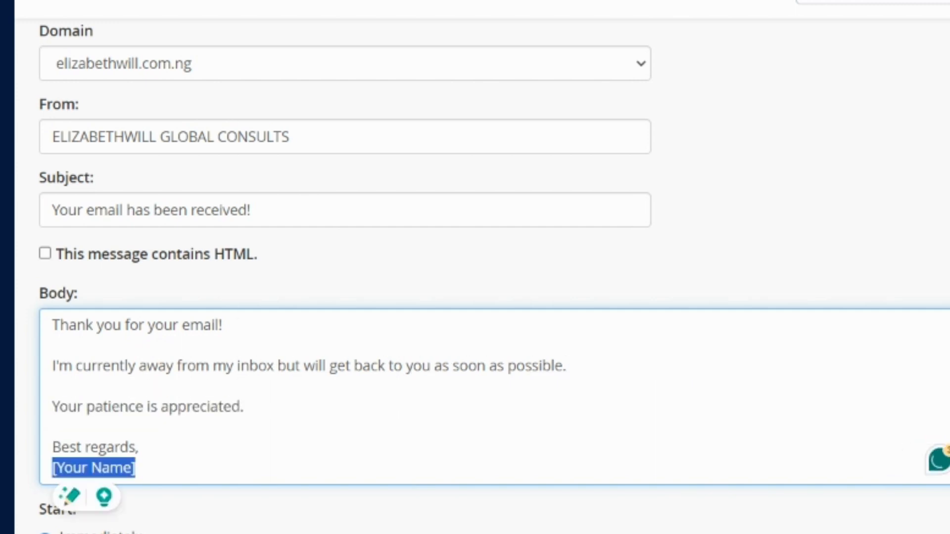
key("BackSpace")
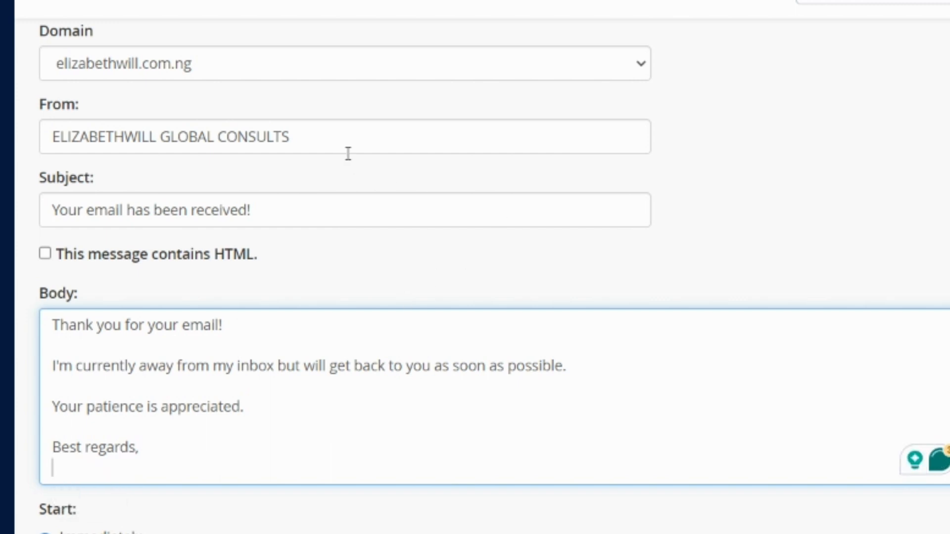
left_click(306, 138)
key("ctrl+a")
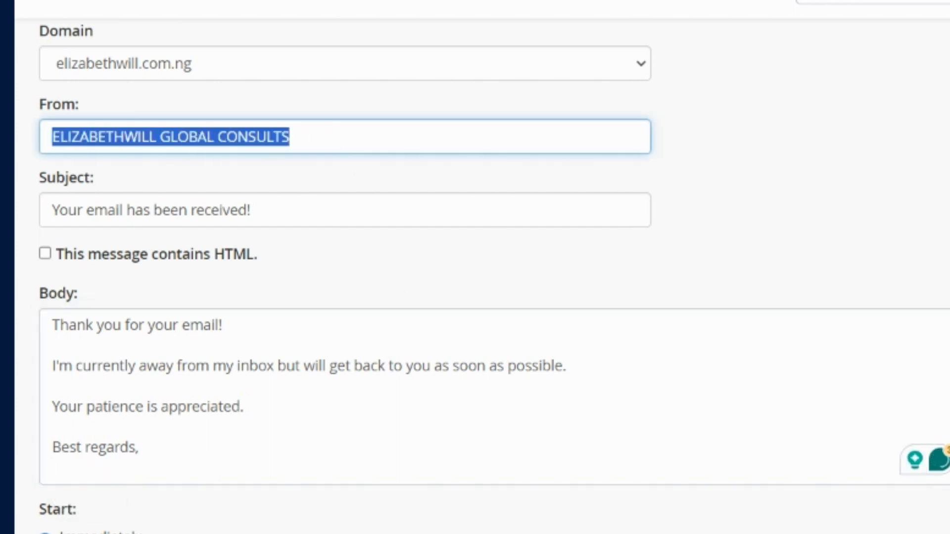
key("ctrl+c")
left_click(299, 482)
key("ctrl+v")
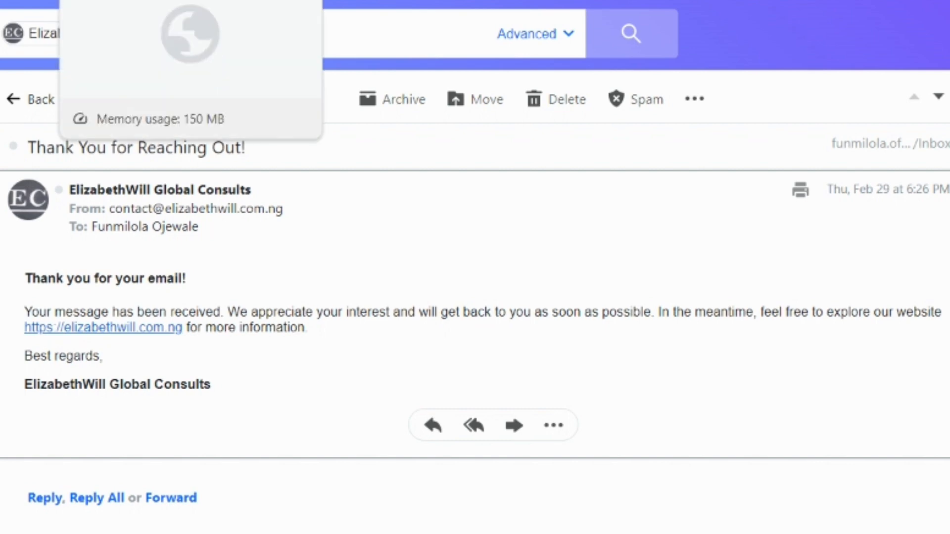
- Ask ChatGPT to "write the above using an html code" and copy the generated HTML code
left_click(257, 1)
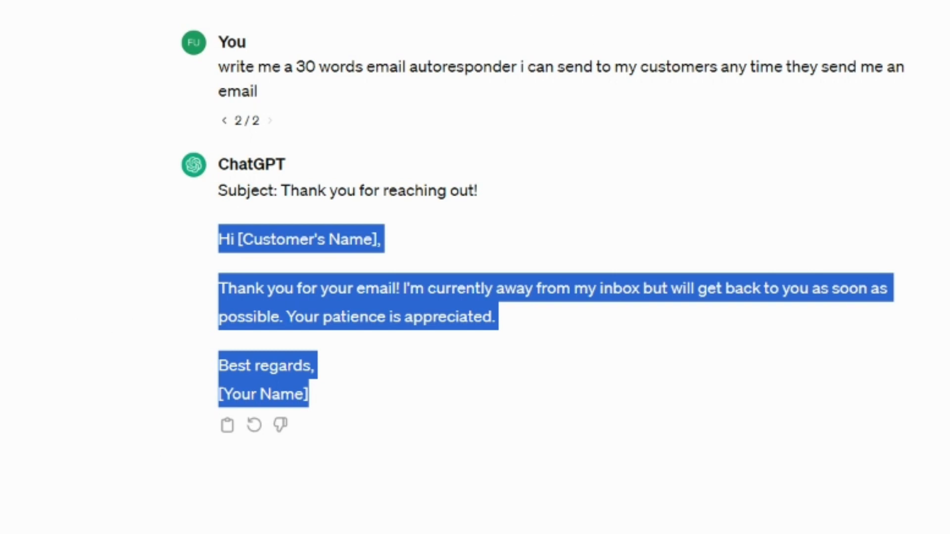
left_click(390, 96)
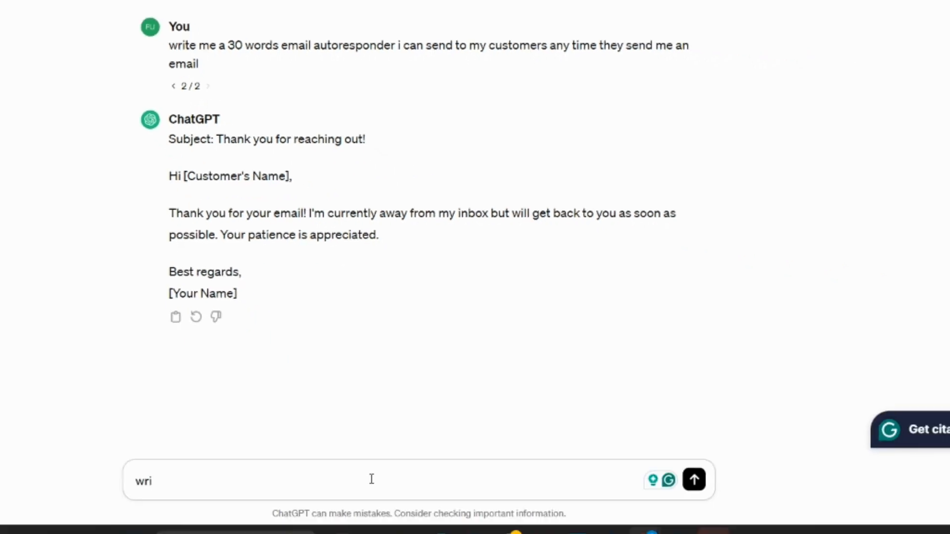
type("te th")
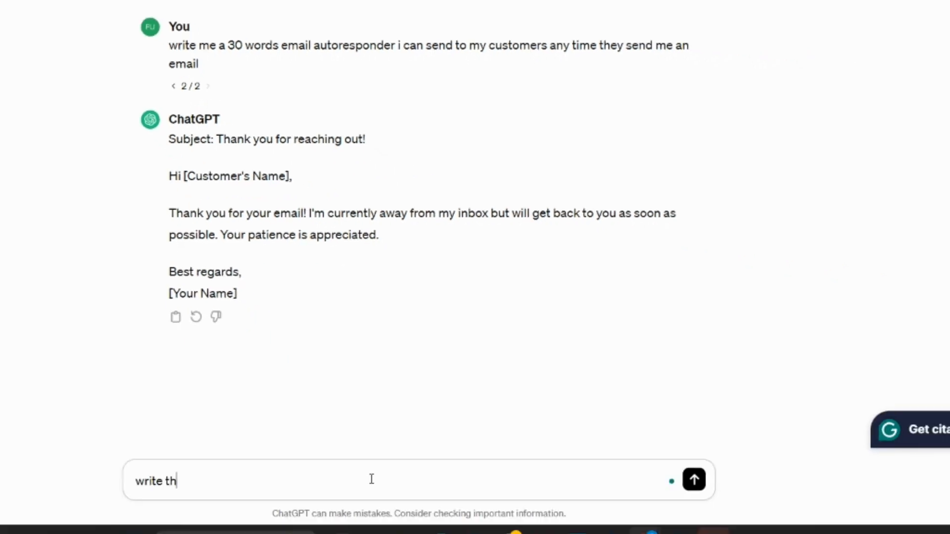
type("e above using an h")
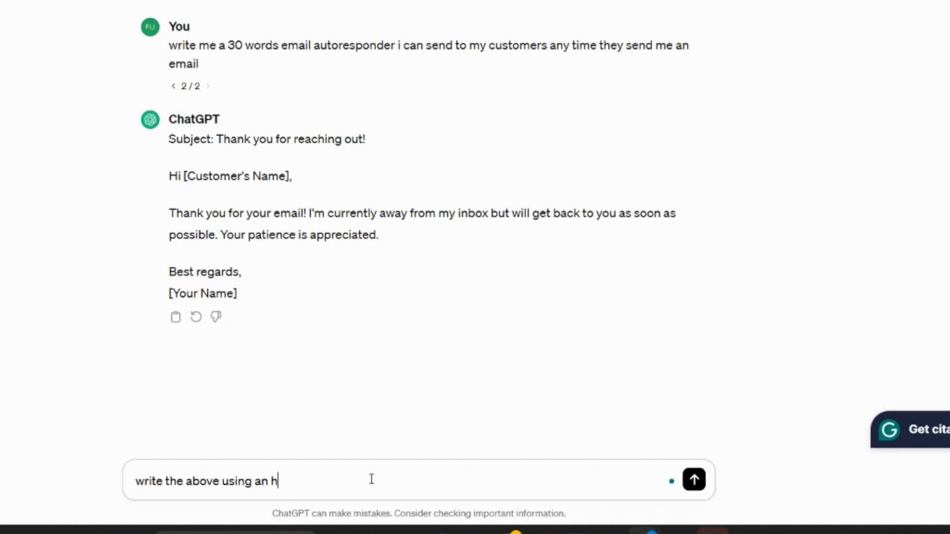
type("tml code")
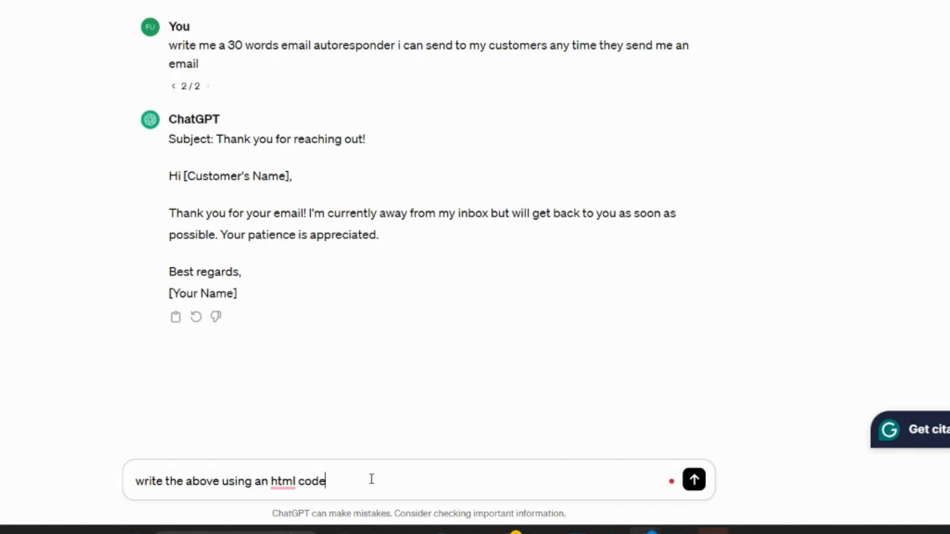
key("Return")
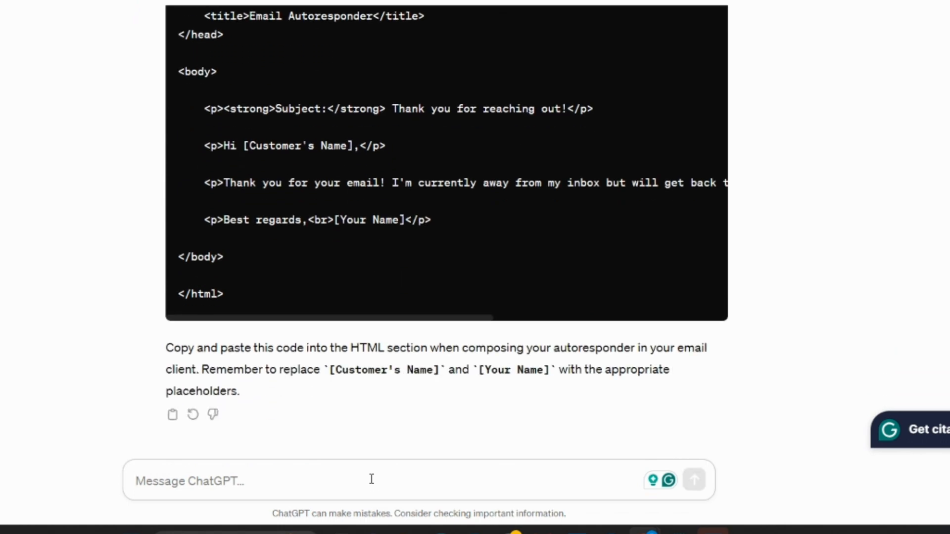
scroll(371, 479, "up", 5)
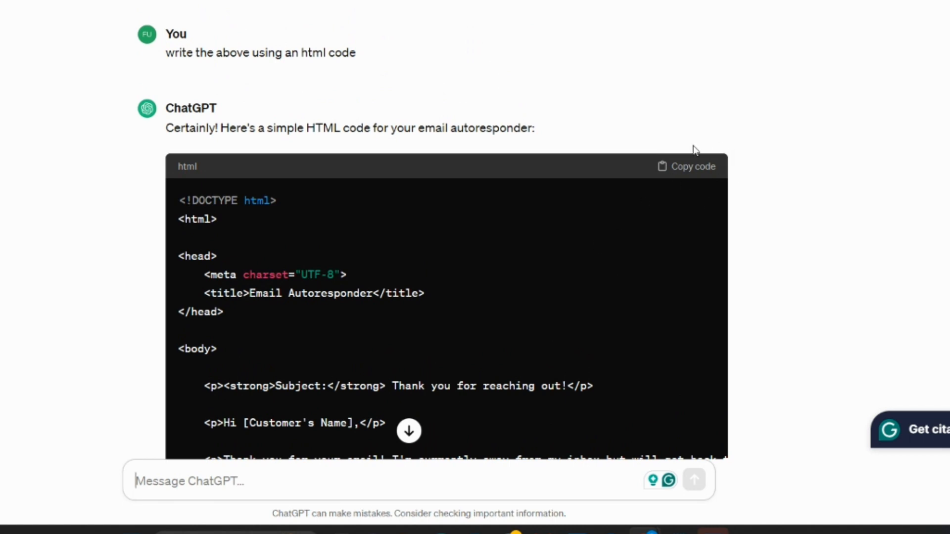
left_click(691, 166)
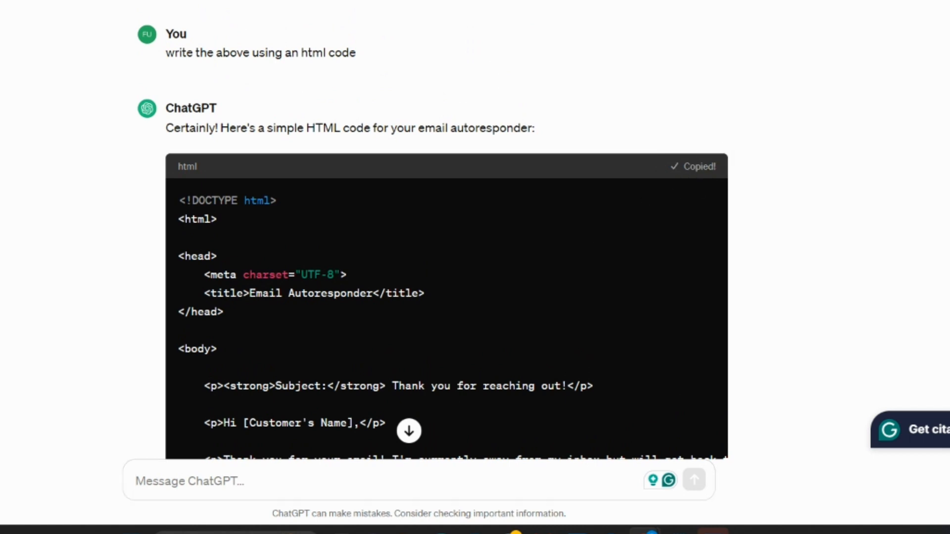
- Return to the autoresponder form in cPanel and view the sample "Thank You for Reaching Out!" reply in Yahoo Mail
key("alt+Tab")
left_click(194, 310)
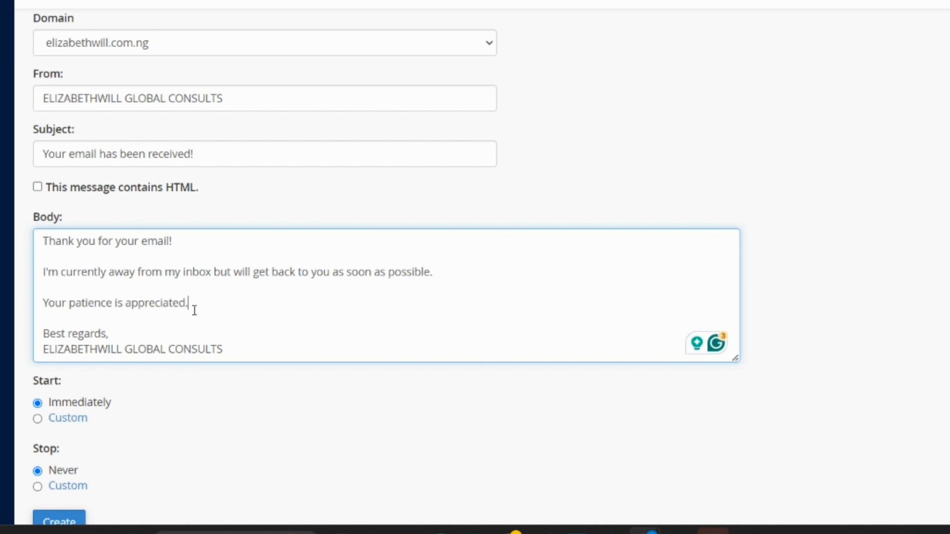
key("ctrl+Tab")
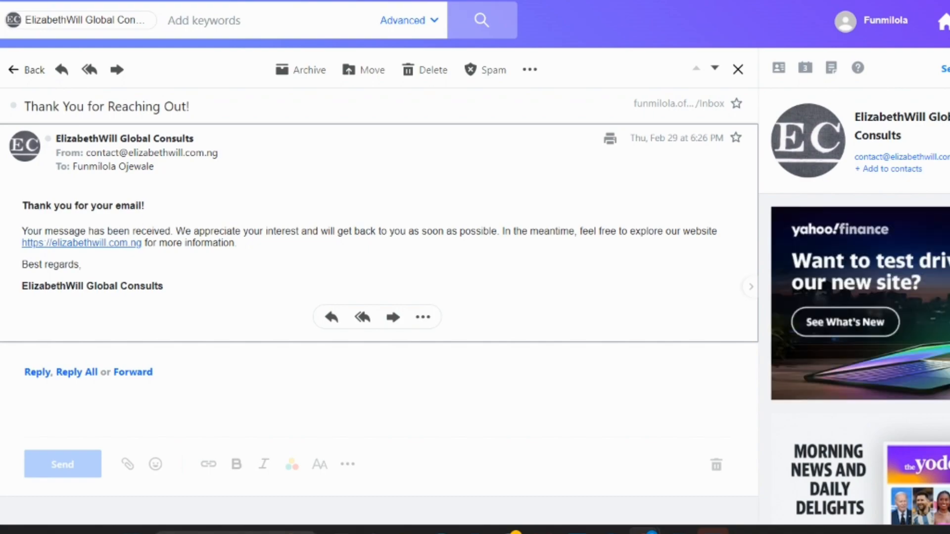
- Return to the cPanel autoresponder form and create the autoresponder with Start on Immediately and Stop on Never
key("ctrl+Tab")
scroll(447, 258, "down", 2)
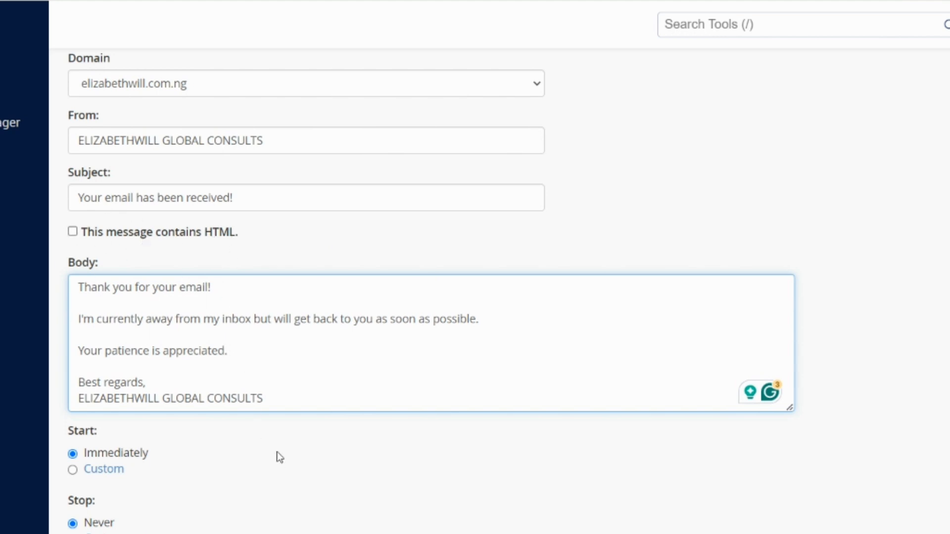
scroll(276, 456, "down", 3)
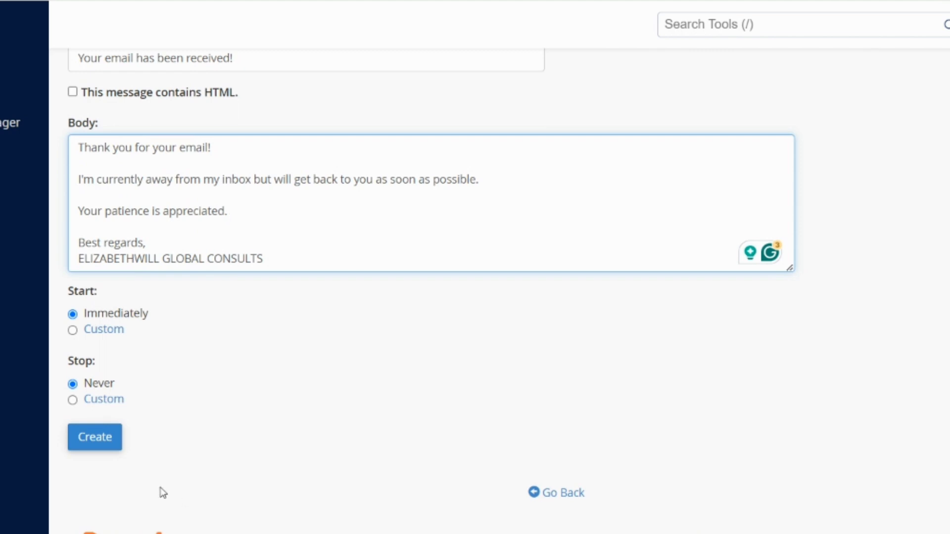
left_click(86, 439)
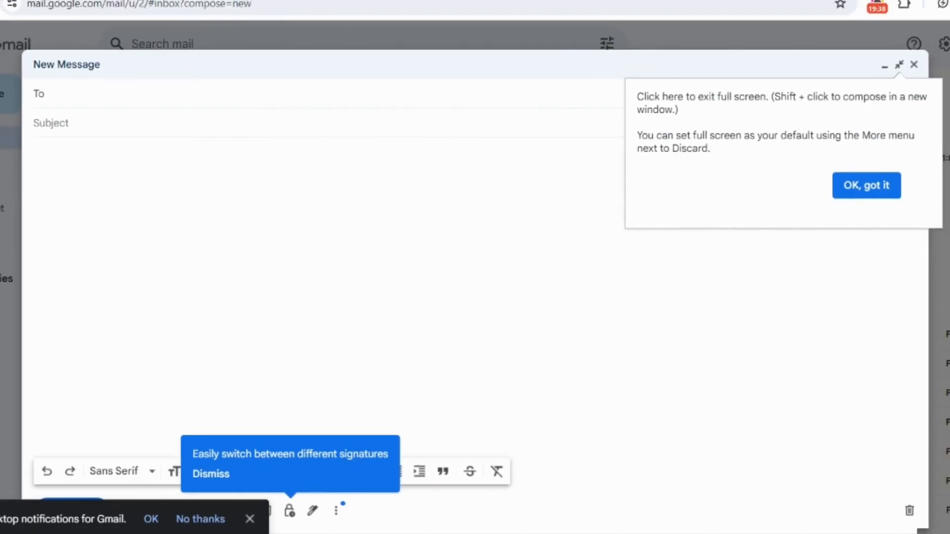
- Dismiss the full-screen hint in Gmail's new message and address the message to the sales account's e-mail
left_click(872, 182)
left_click(35, 153)
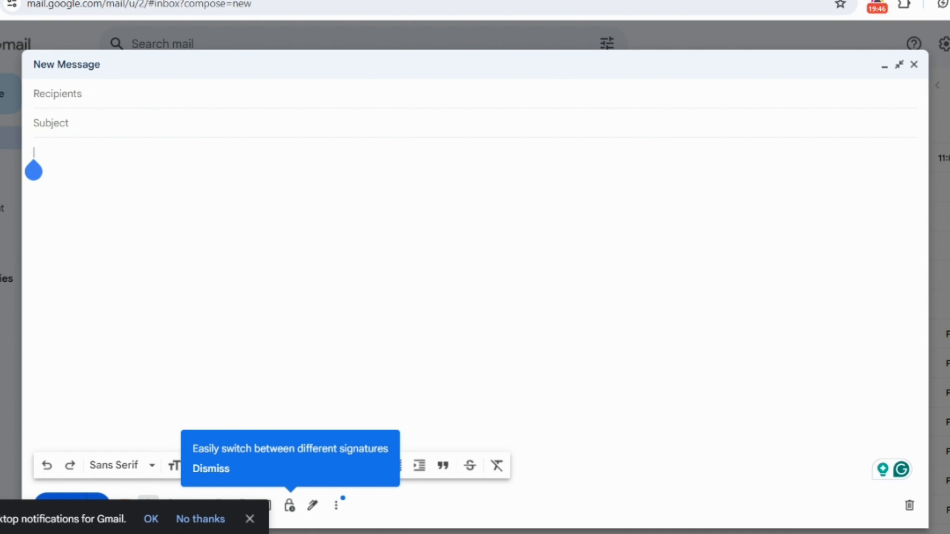
left_click(480, 87)
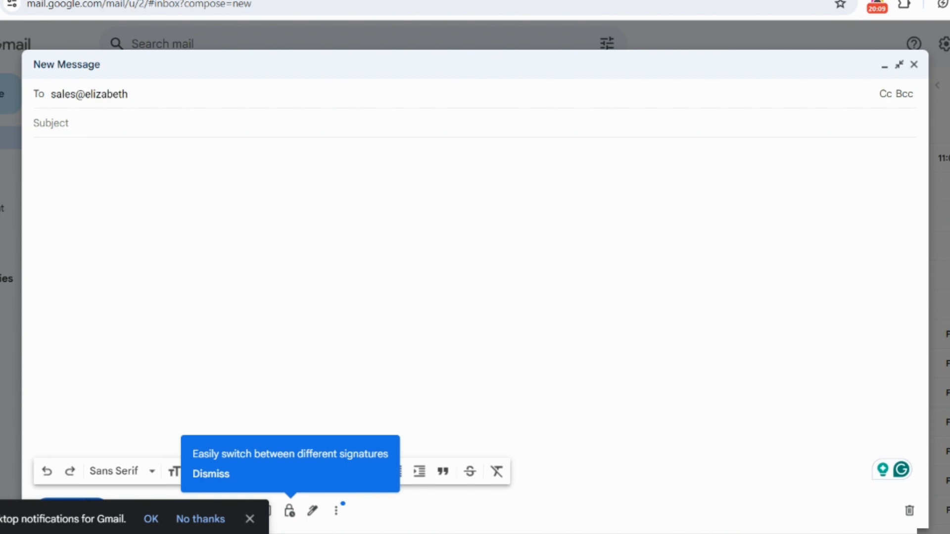
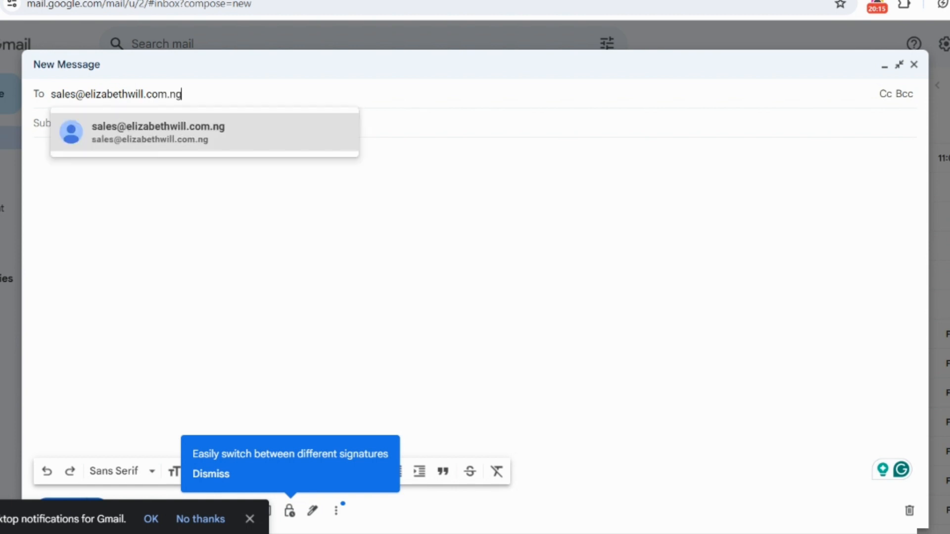
key("Return")
key("Tab")
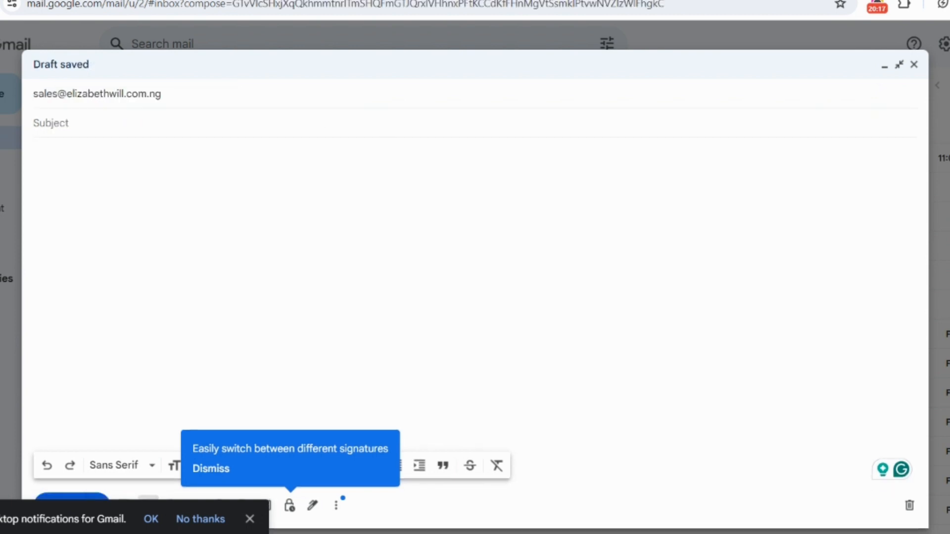
- Enter "This is a test mail" as both the subject and the body, and send the message
type("This is a test mail")
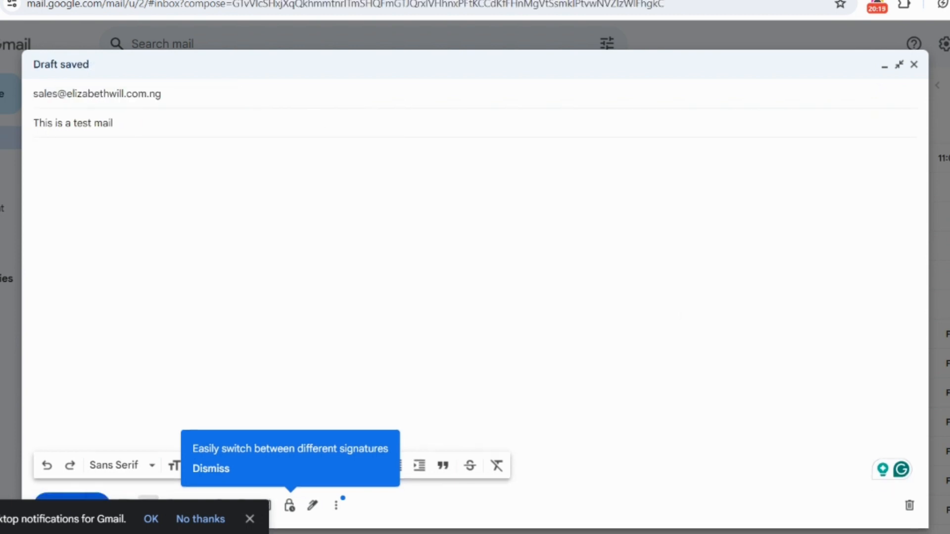
left_click(33, 164)
key("ctrl+v")
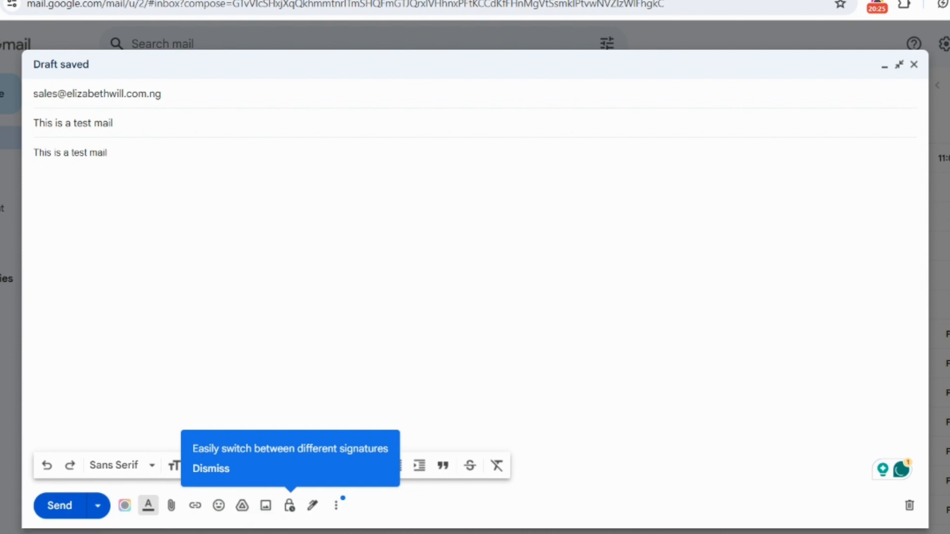
left_click(605, 359)
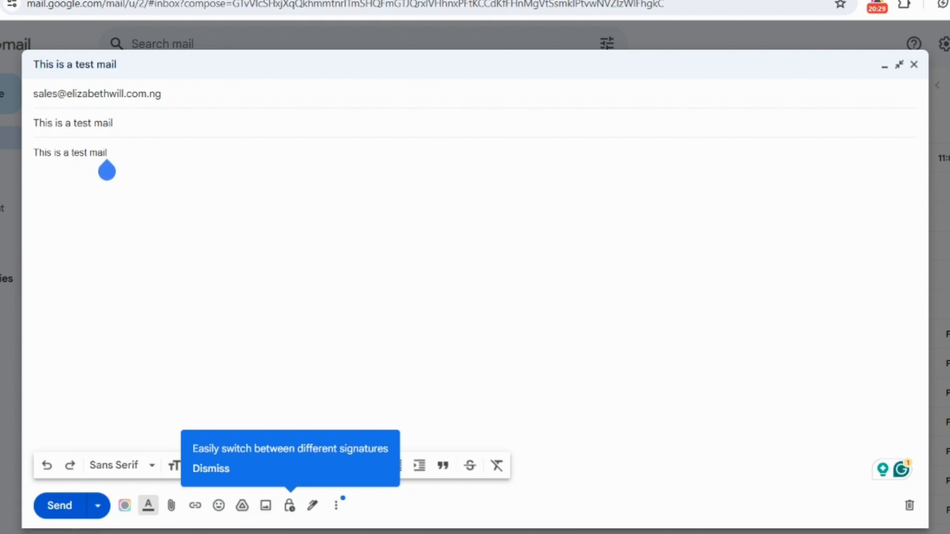
left_click(60, 506)
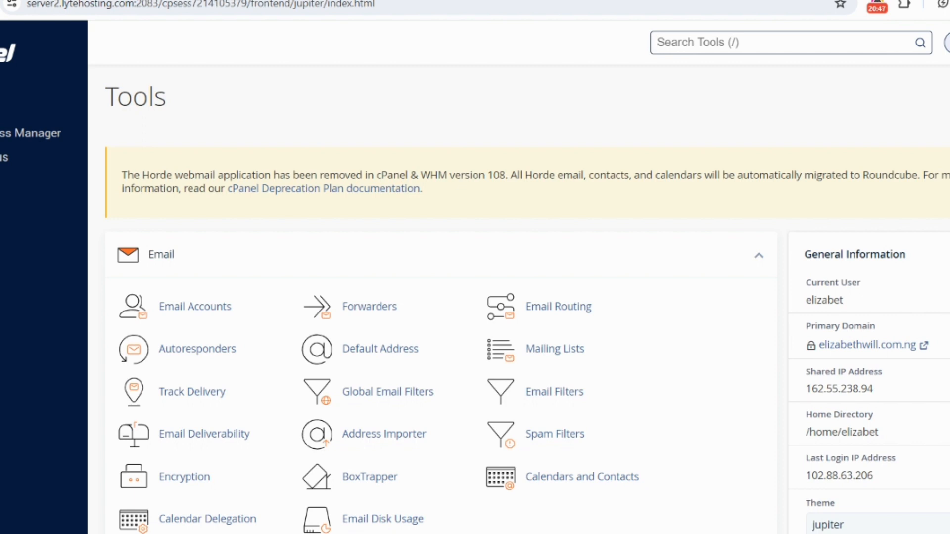
- Open the sales account's Roundcube inbox from cPanel's Email Accounts and view the "This is a test mail" message and its details
left_click(195, 307)
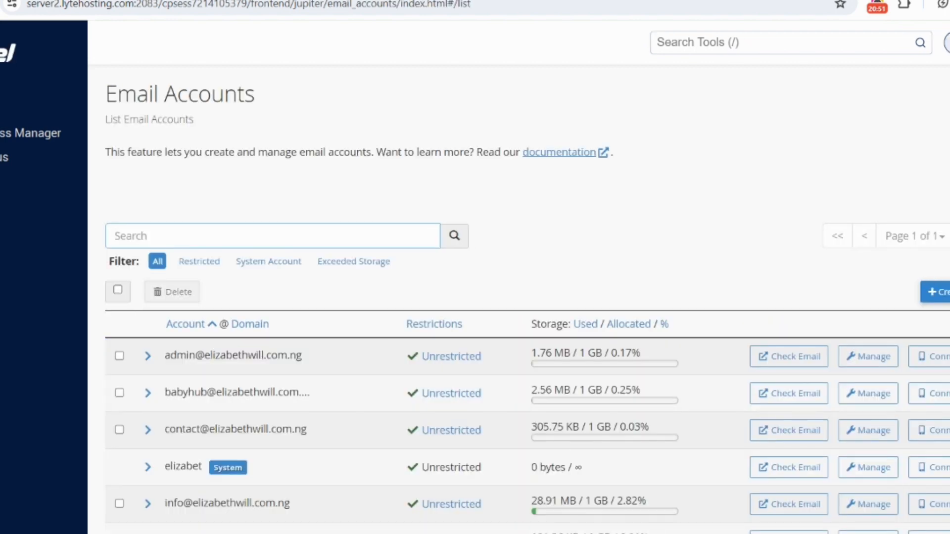
scroll(667, 395, "down", 4)
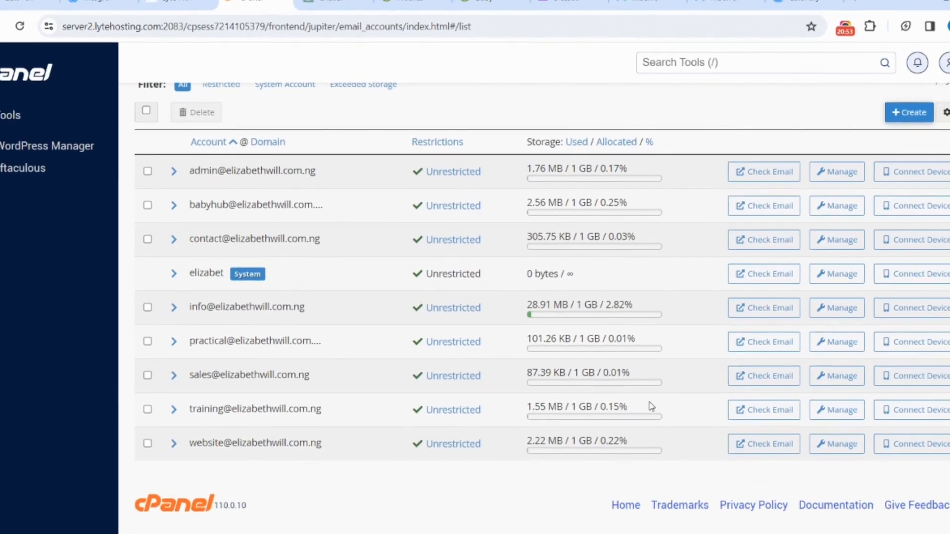
left_click(762, 376)
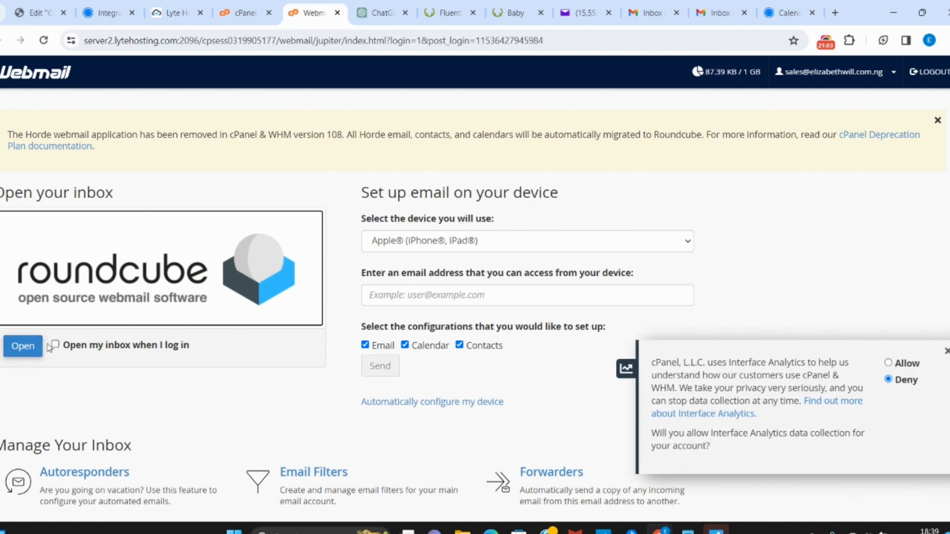
left_click(18, 352)
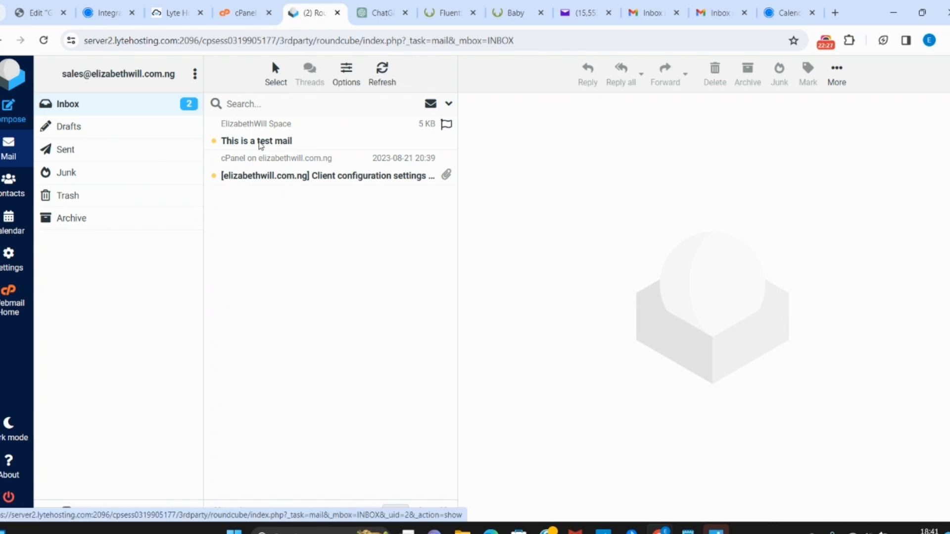
left_click(261, 145)
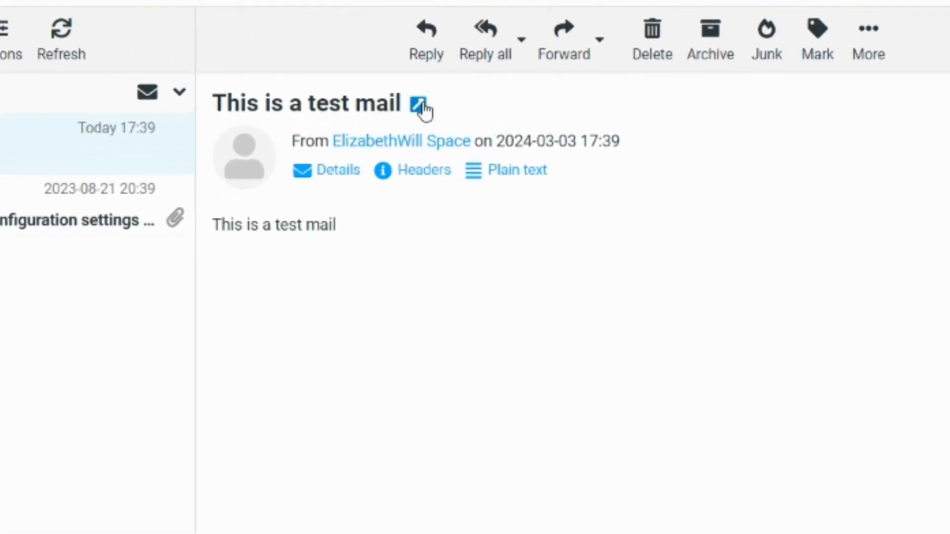
left_click(338, 170)
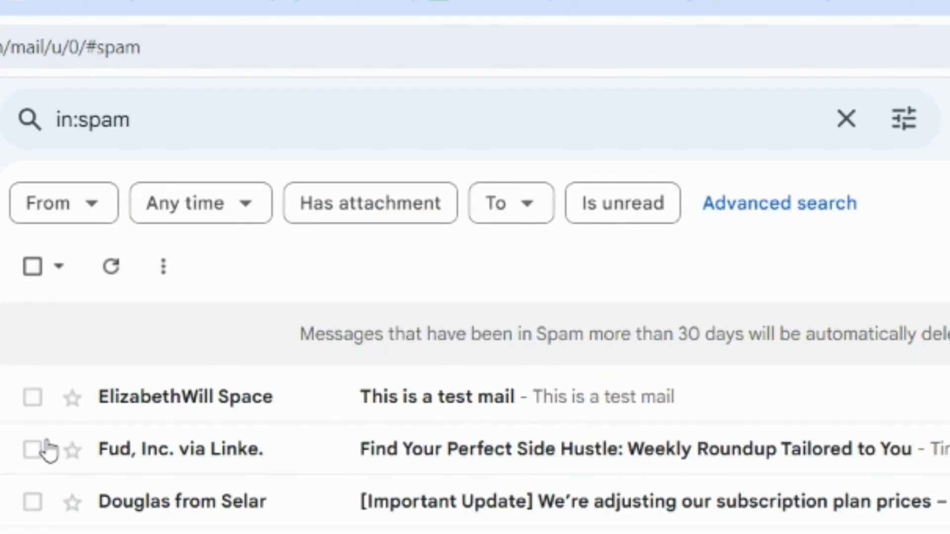
- View the forwarded test mail in Gmail's spam folder and the "Your email has been received!" reply in the sender's inbox
left_click(399, 401)
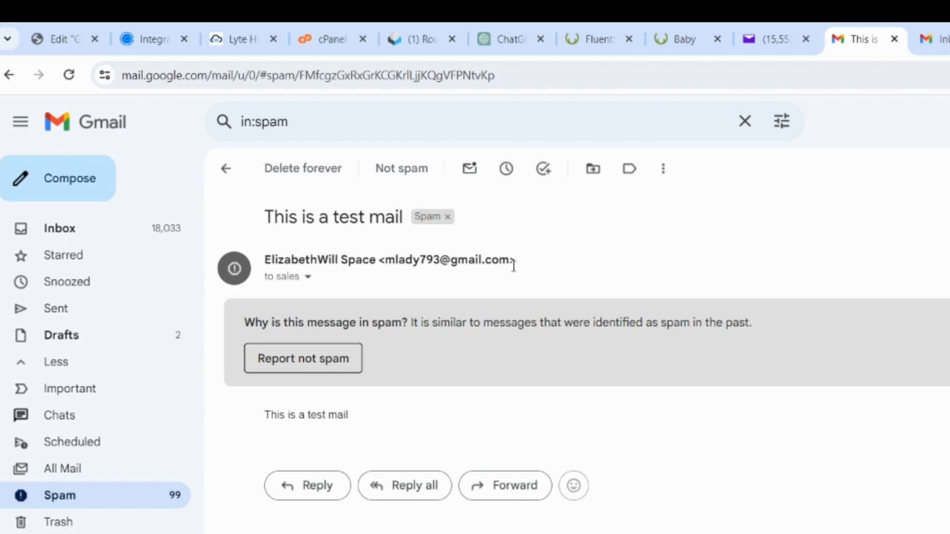
left_click(946, 30)
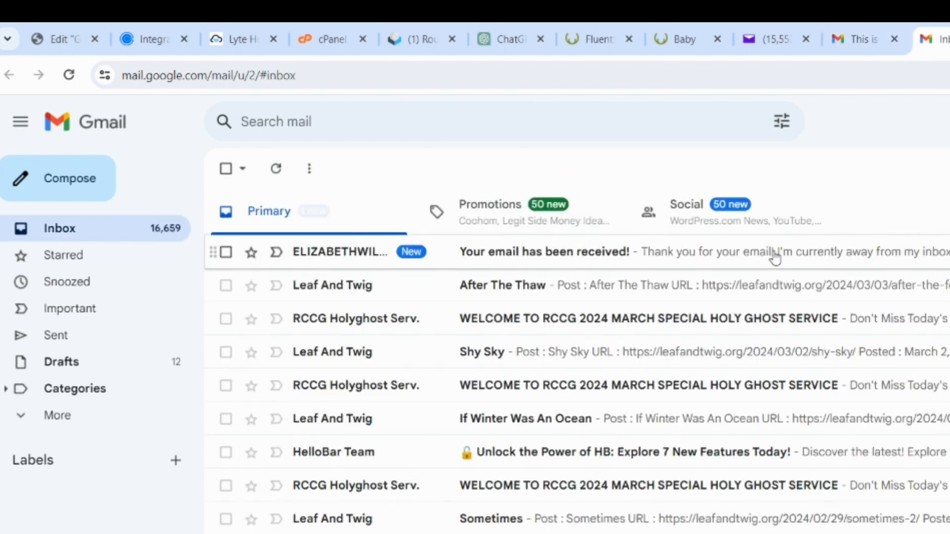
left_click(775, 254)
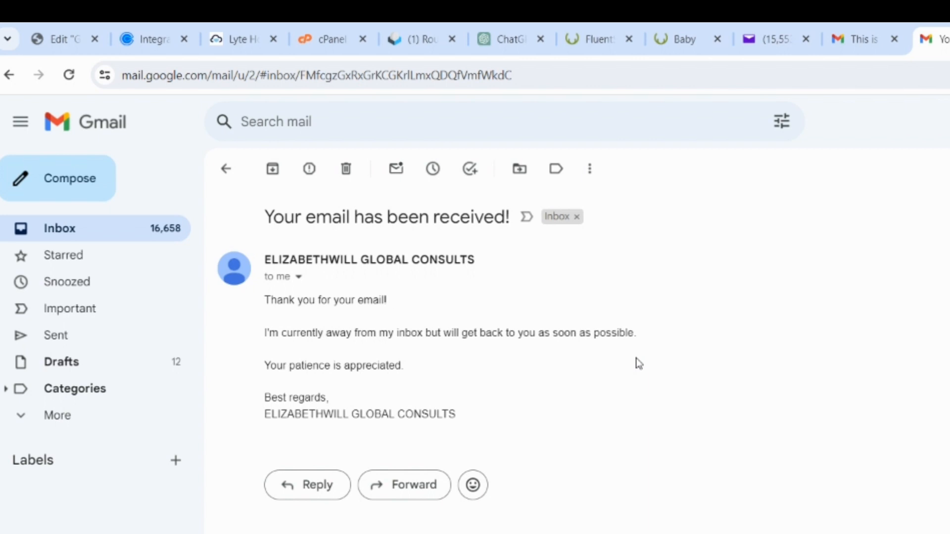
- Switch to FluentSMTP in the WordPress dashboard and choose Google Workspace as the connection provider
left_click(570, 30)
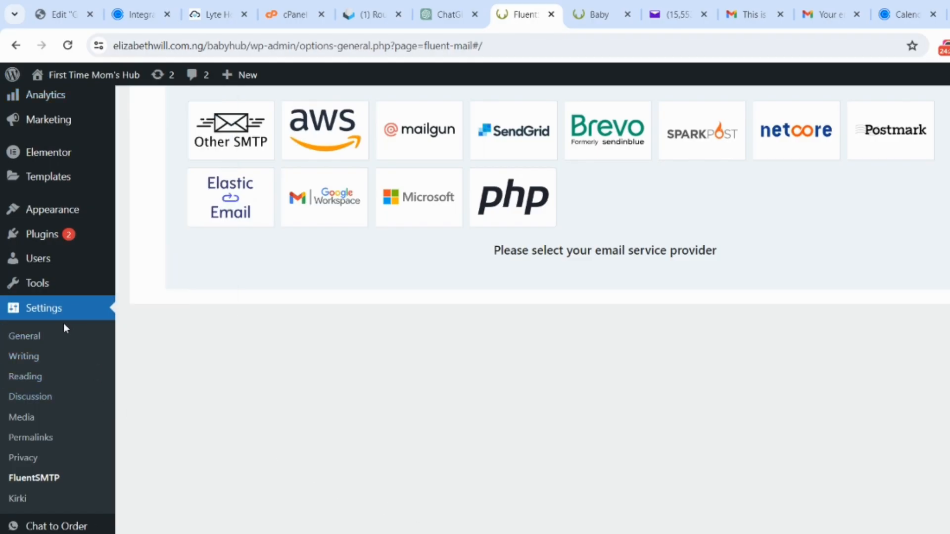
left_click(44, 480)
scroll(819, 222, "up", 5)
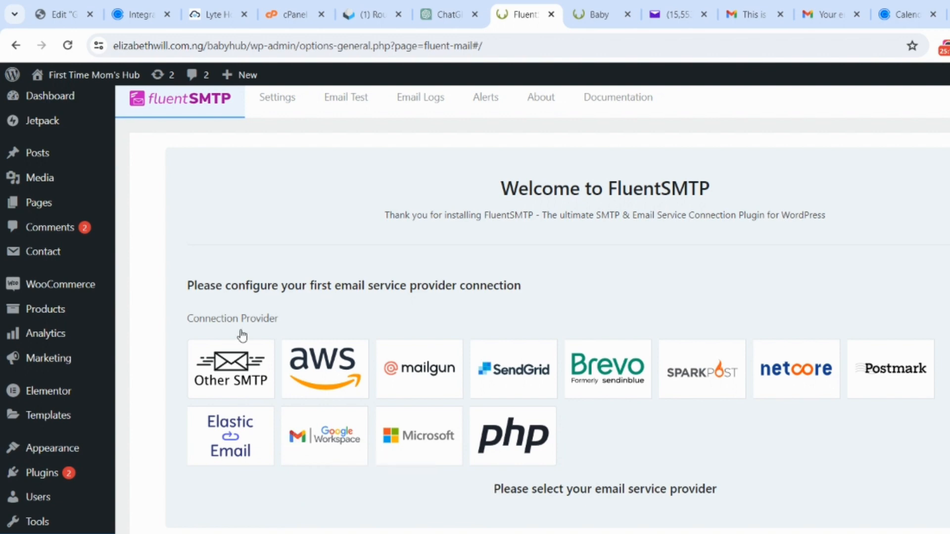
left_click(318, 447)
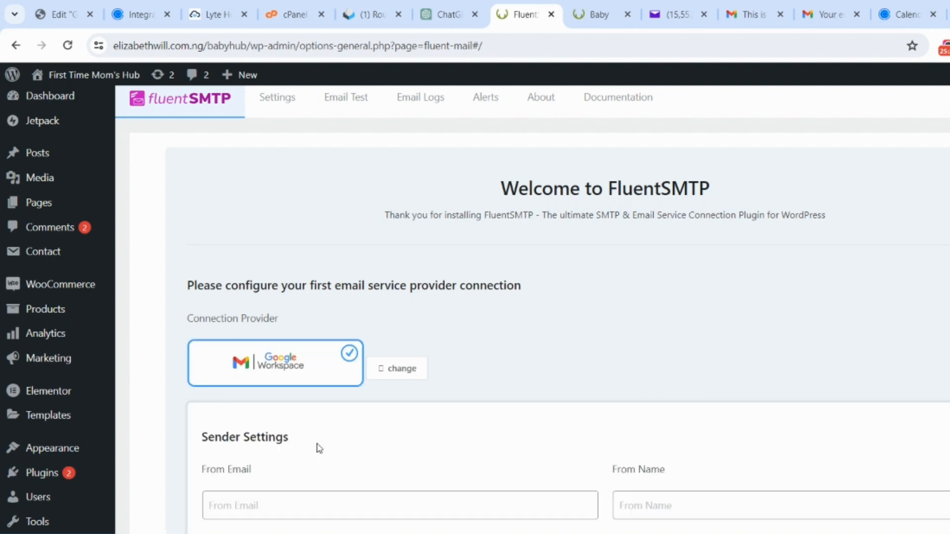
- Set the From Email to the sales account's address and the From Name to "ELIZABETHWILL CONSULTANCY" in the Sender Settings
scroll(319, 449, "down", 3)
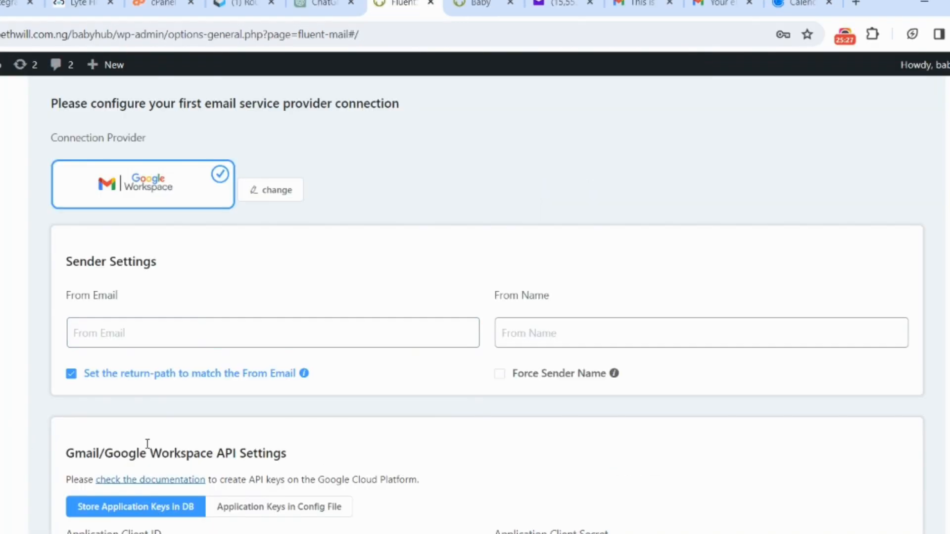
left_click(86, 338)
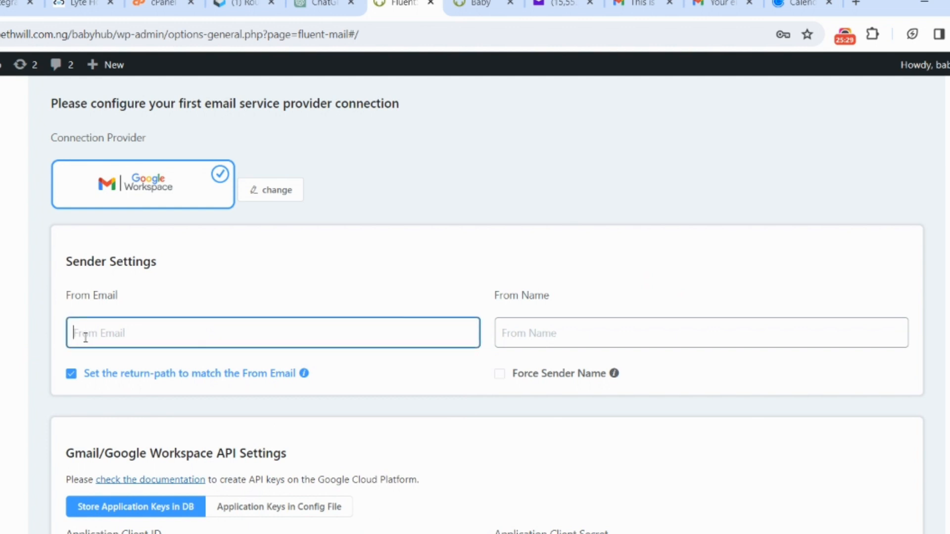
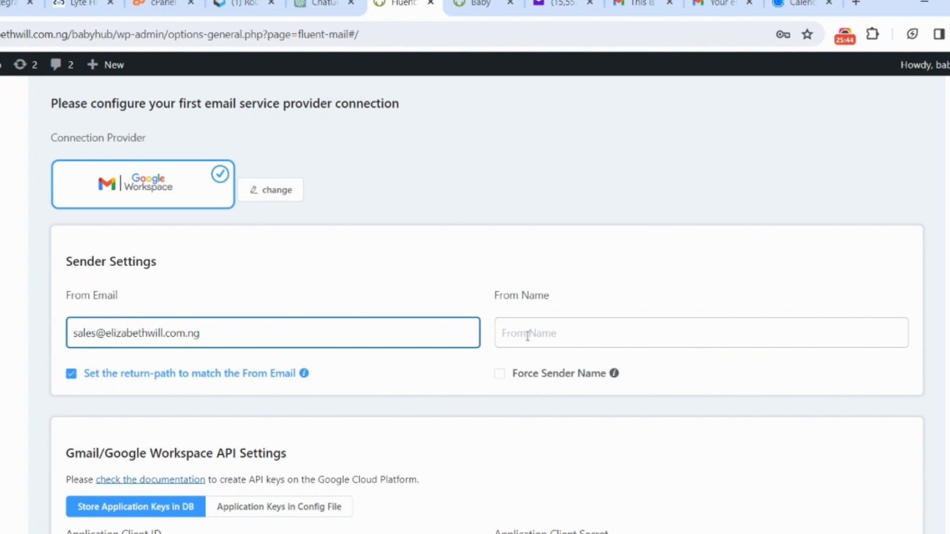
left_click(542, 339)
type("E")
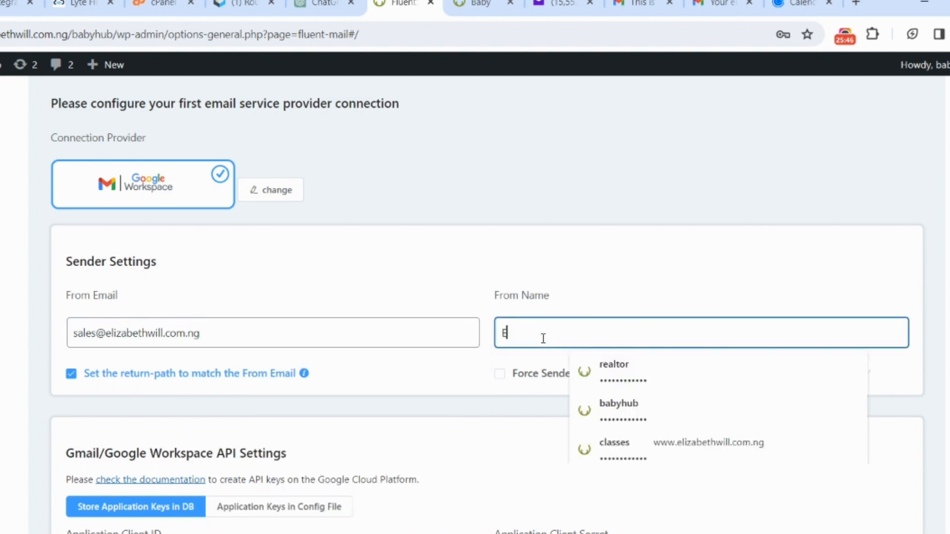
type("LIZABETHWILL CONSULTANCY")
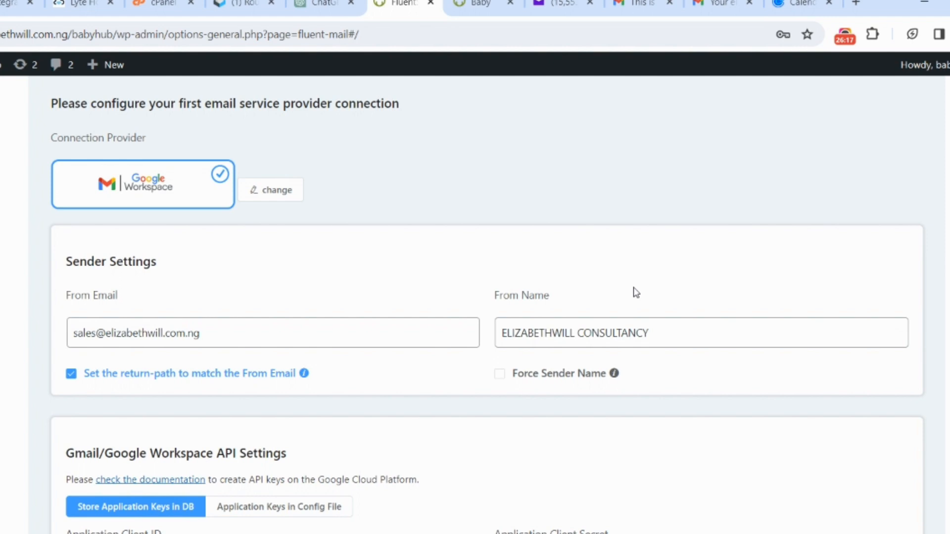
- Open the FluentSMTP documentation on creating Google Cloud API keys and skim the Gmail or Google Workspace setup instructions
scroll(636, 293, "down", 5)
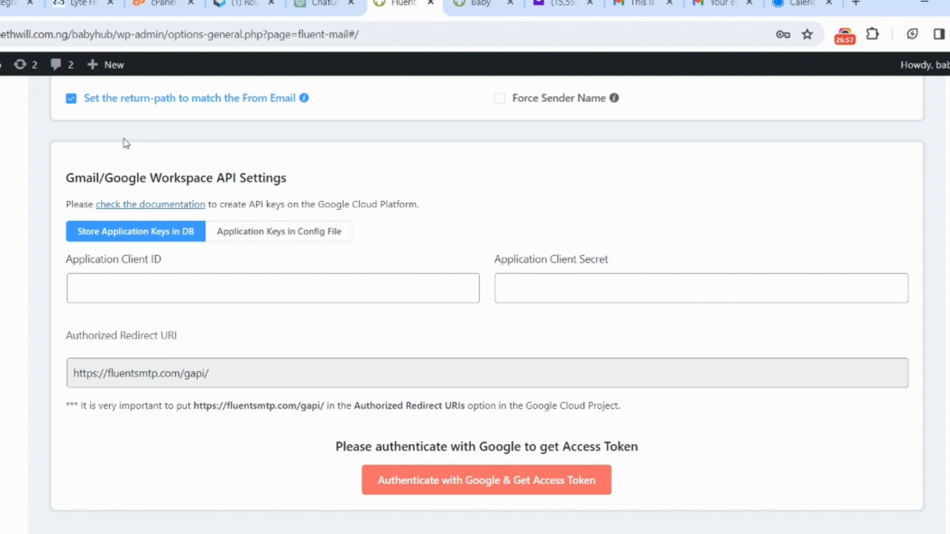
left_click(169, 207)
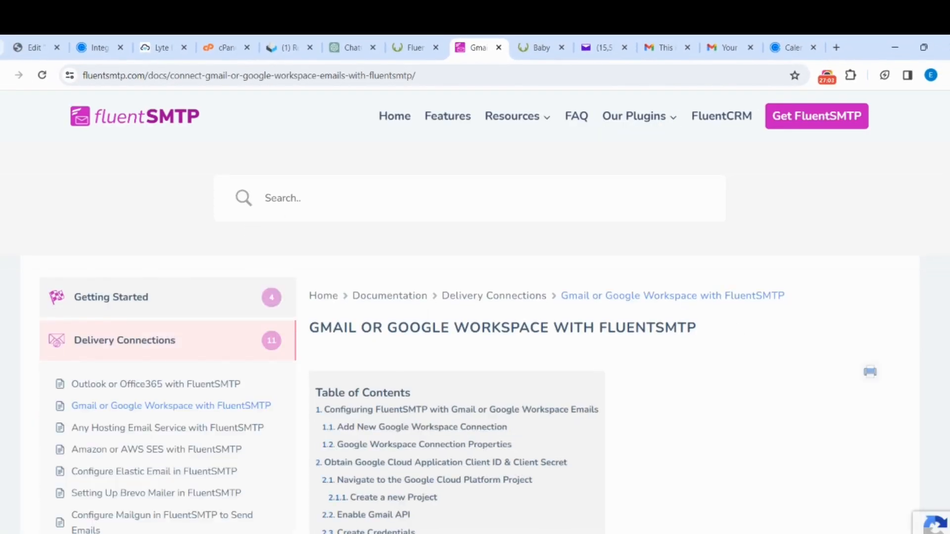
scroll(475, 346, "down", 4)
scroll(475, 347, "up", 2)
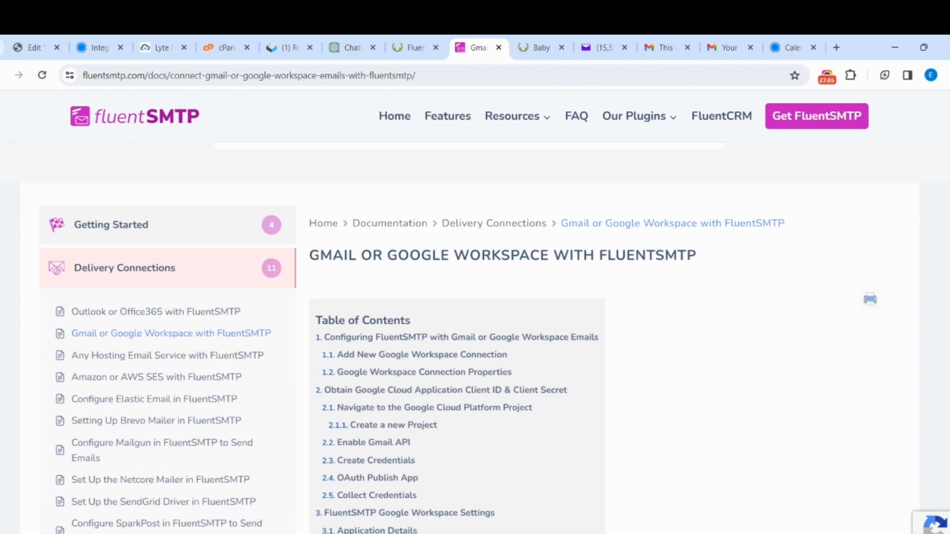
scroll(475, 346, "down", 15)
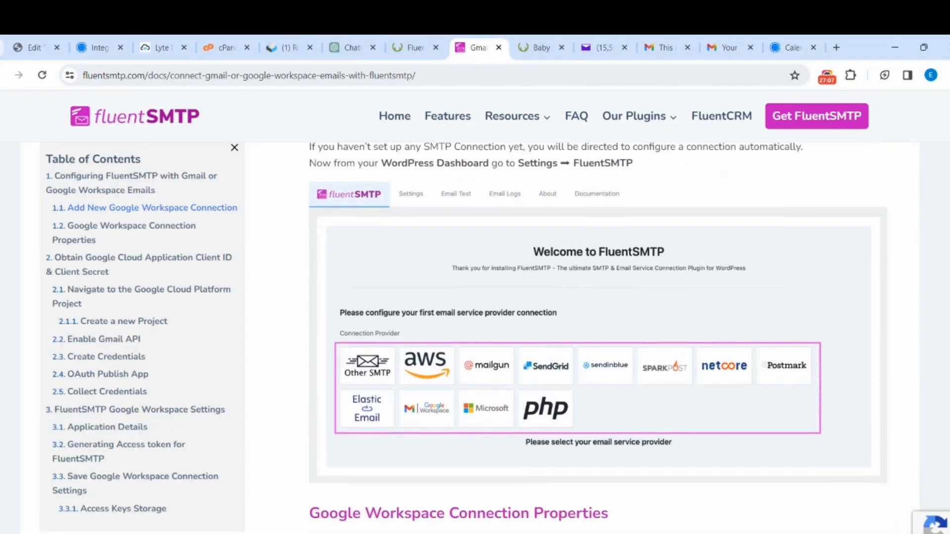
scroll(598, 336, "down", 15)
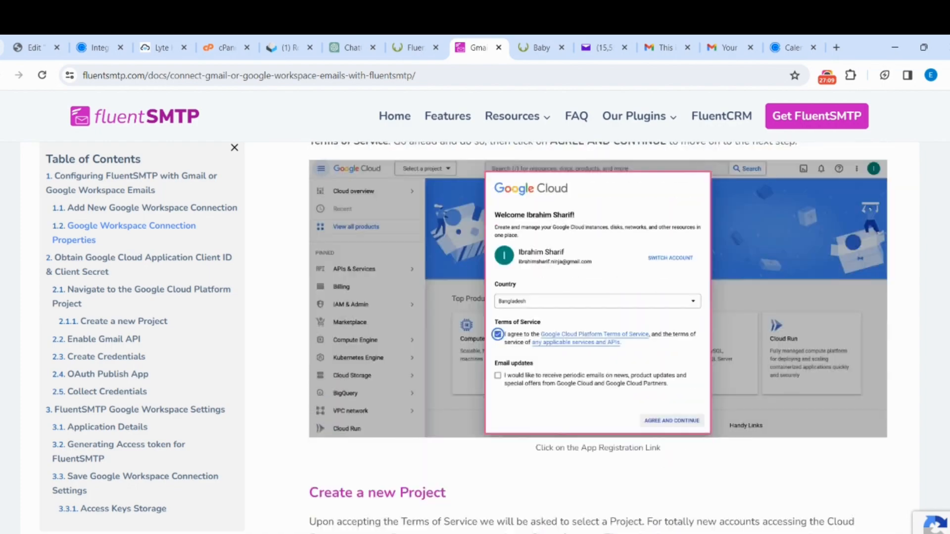
scroll(597, 336, "down", 20)
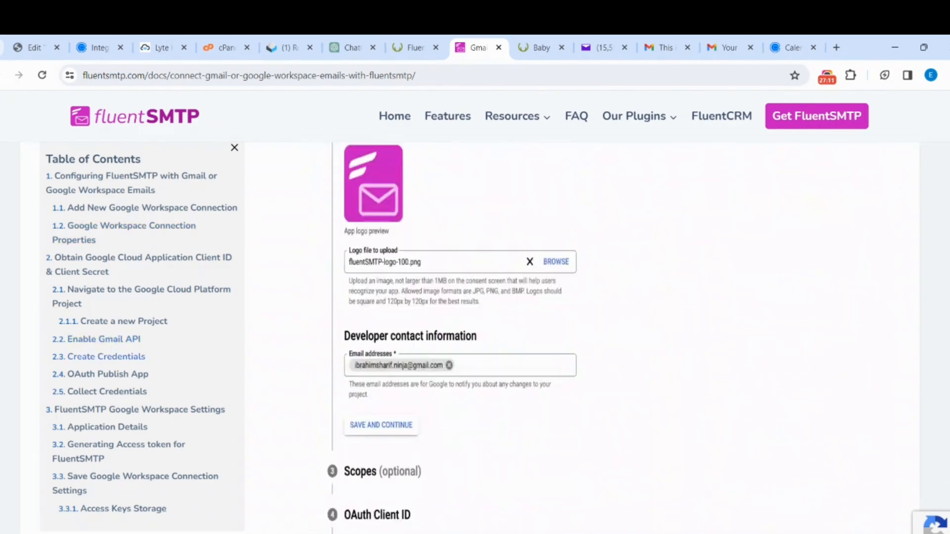
left_click_drag(948, 317, 930, 84)
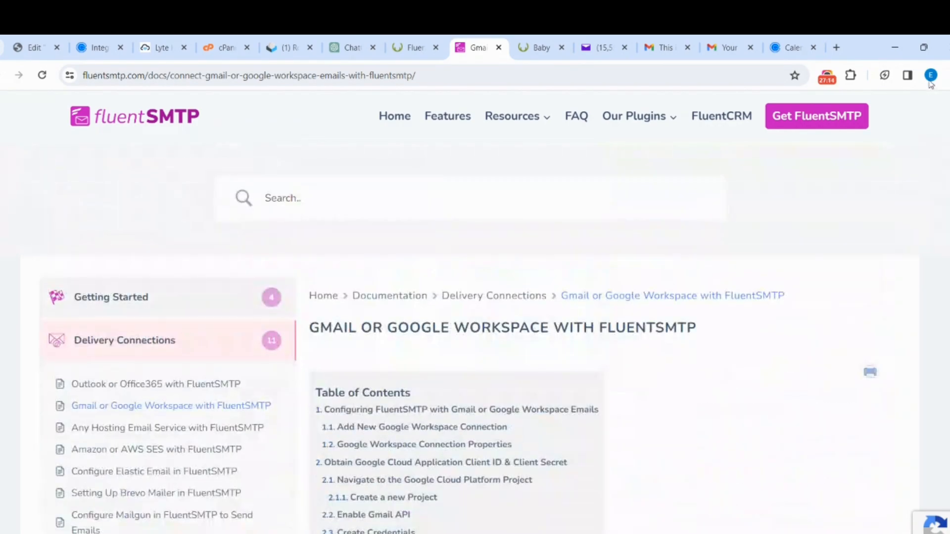
- Follow the documentation's Google Cloud Platform link in a new browser tab and switch to the Google Cloud console
left_click(421, 56)
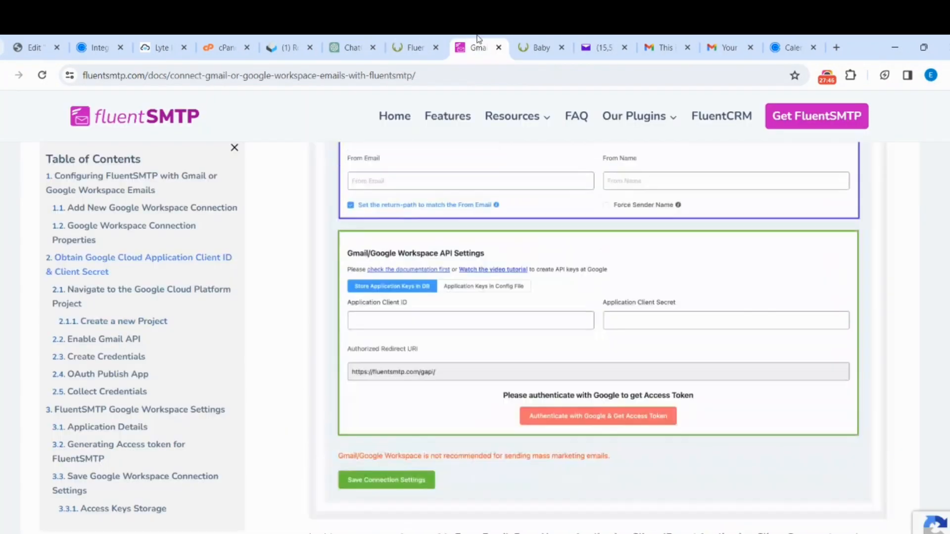
scroll(479, 39, "up", 8)
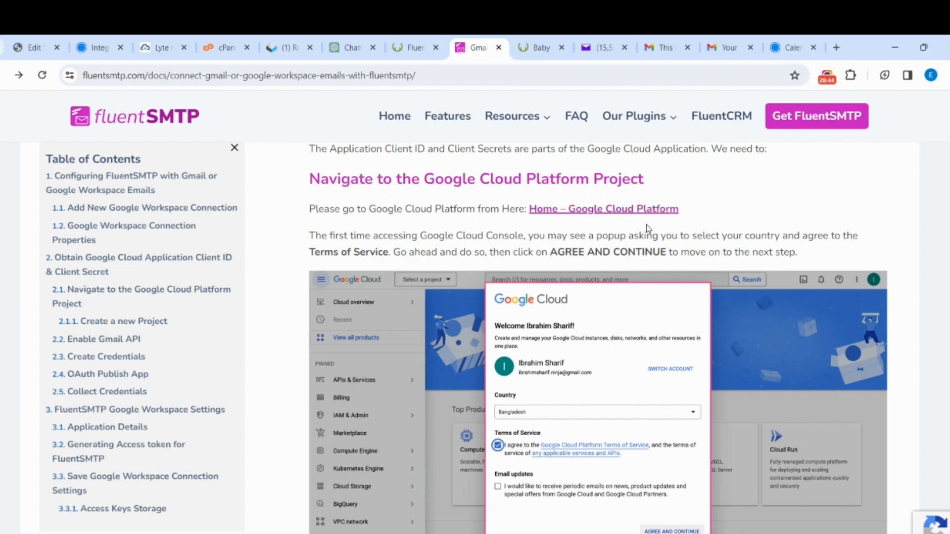
right_click(624, 211)
left_click(683, 221)
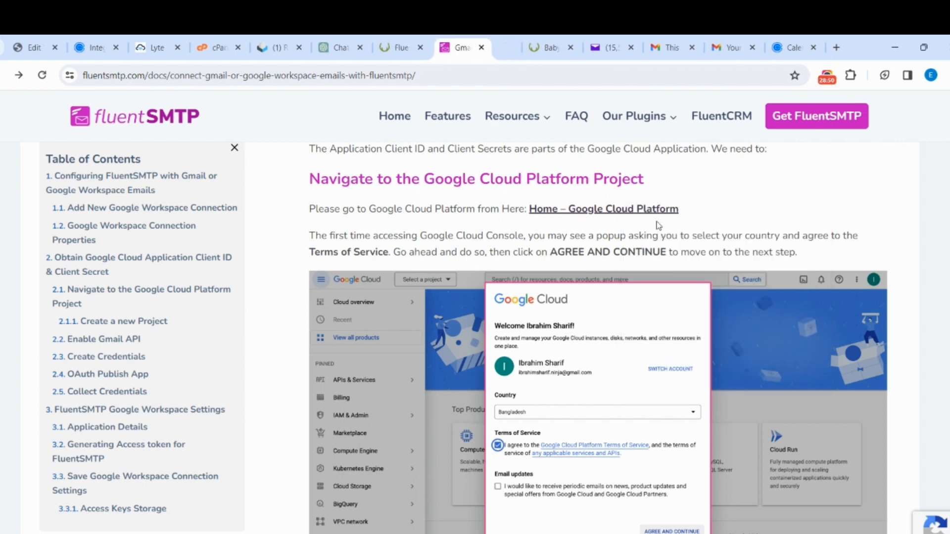
left_click(493, 40)
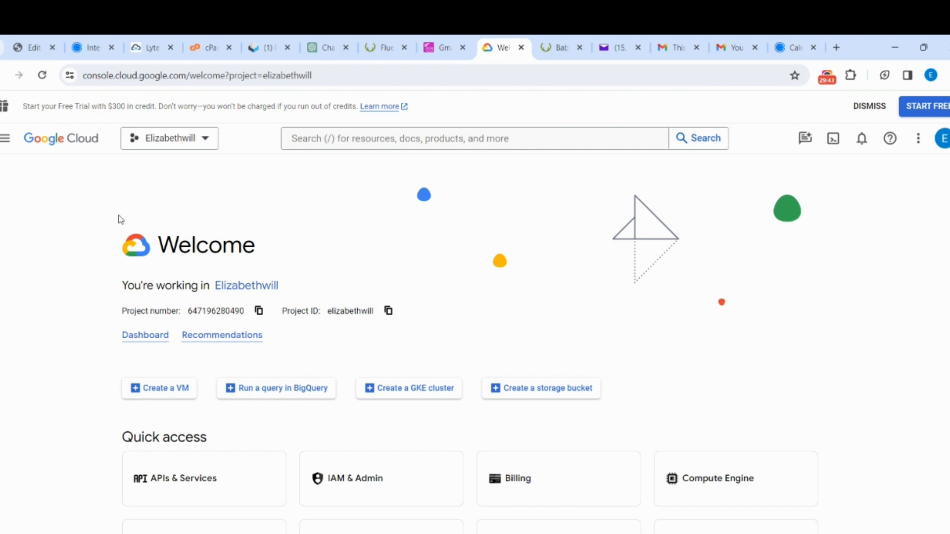
- Create a new Google Cloud project named "Eli Consults" with its location left at No organization
left_click(181, 146)
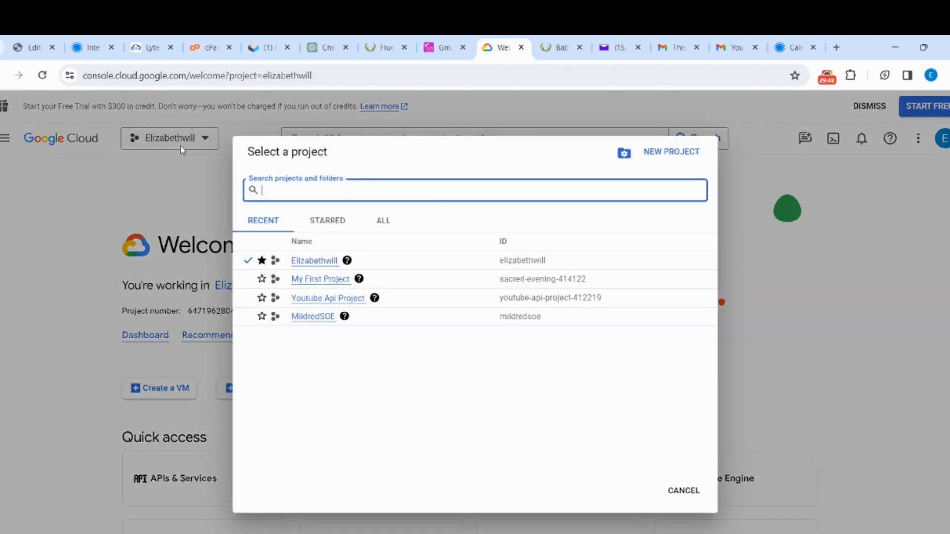
left_click(669, 152)
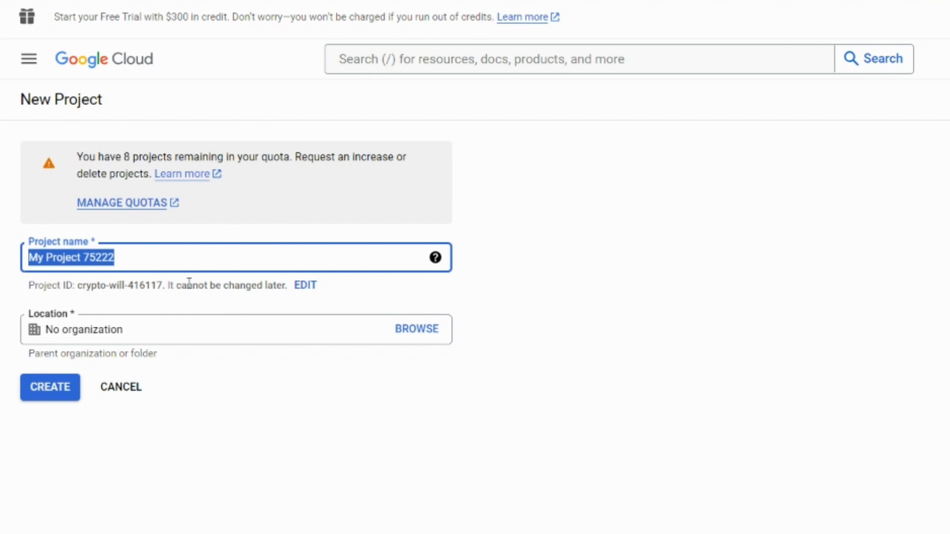
type("eL")
type("Eli Consults")
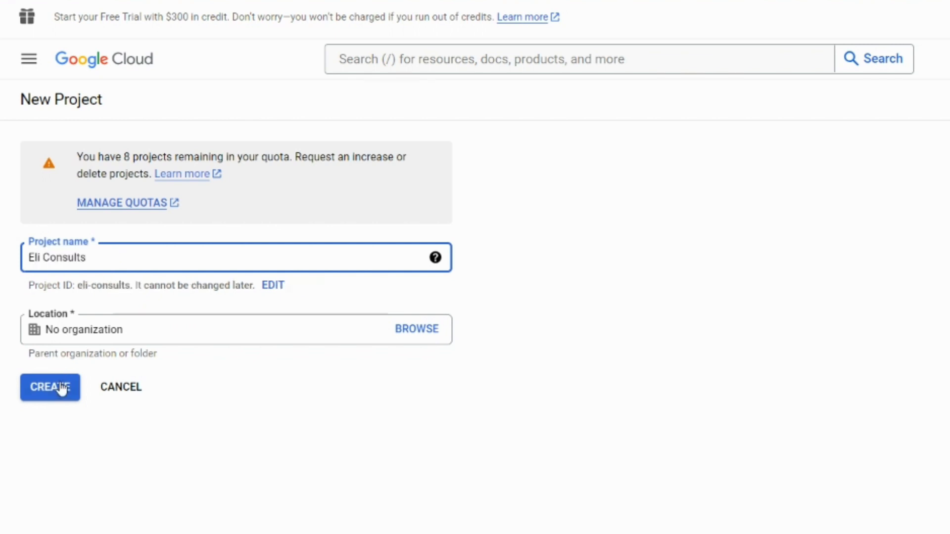
left_click(424, 337)
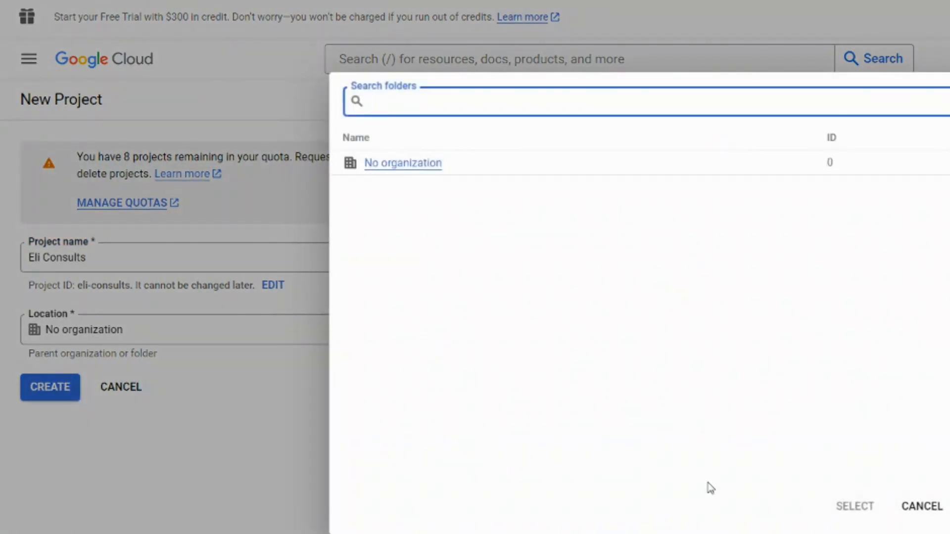
left_click(922, 506)
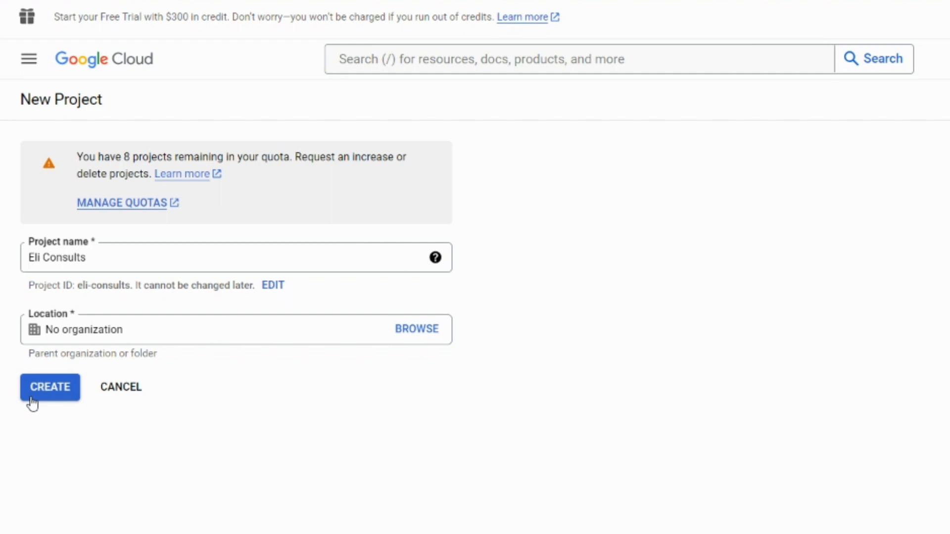
left_click(59, 390)
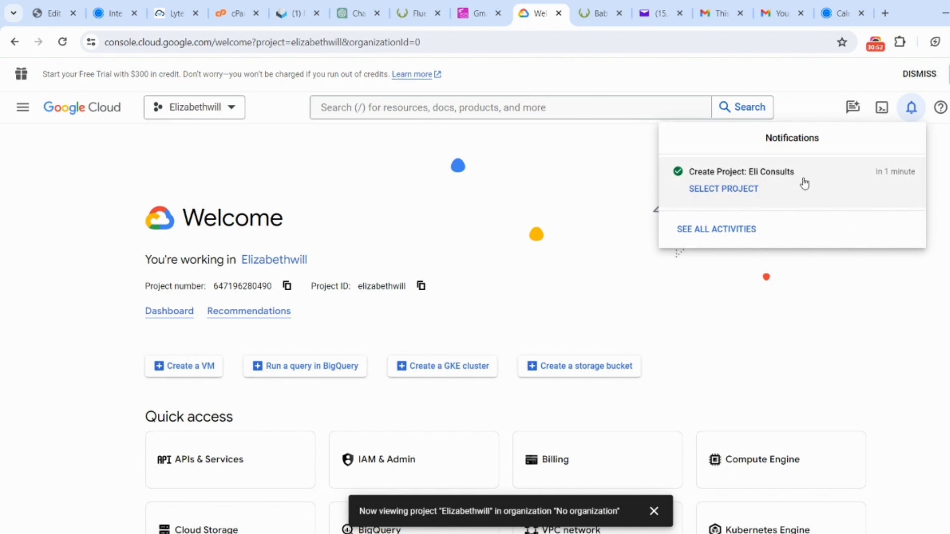
- Switch the console's active project to Eli Consults
left_click(232, 109)
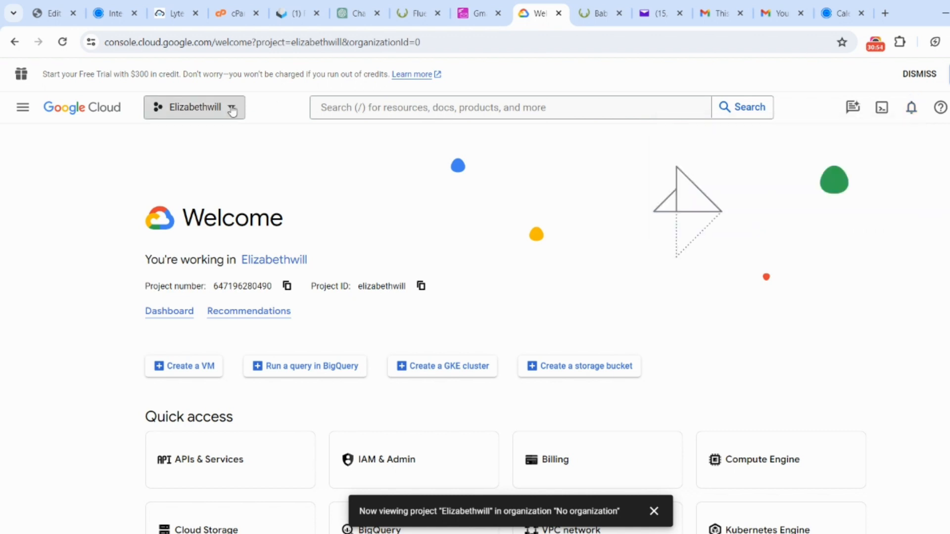
left_click(232, 109)
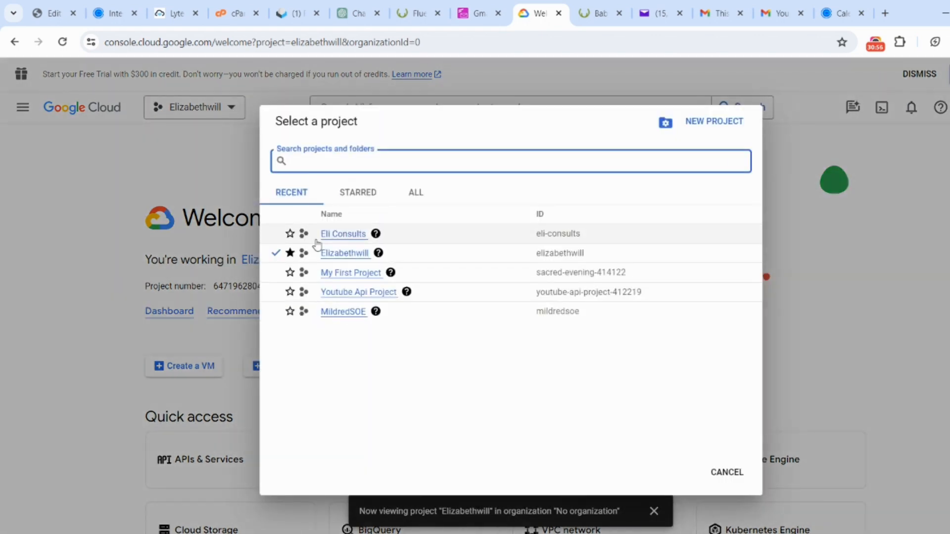
left_click(336, 237)
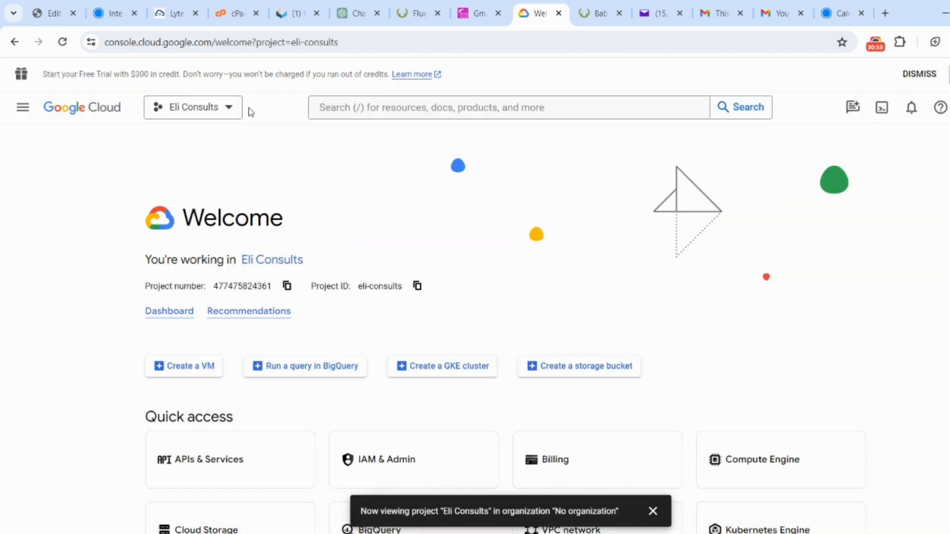
left_click(227, 109)
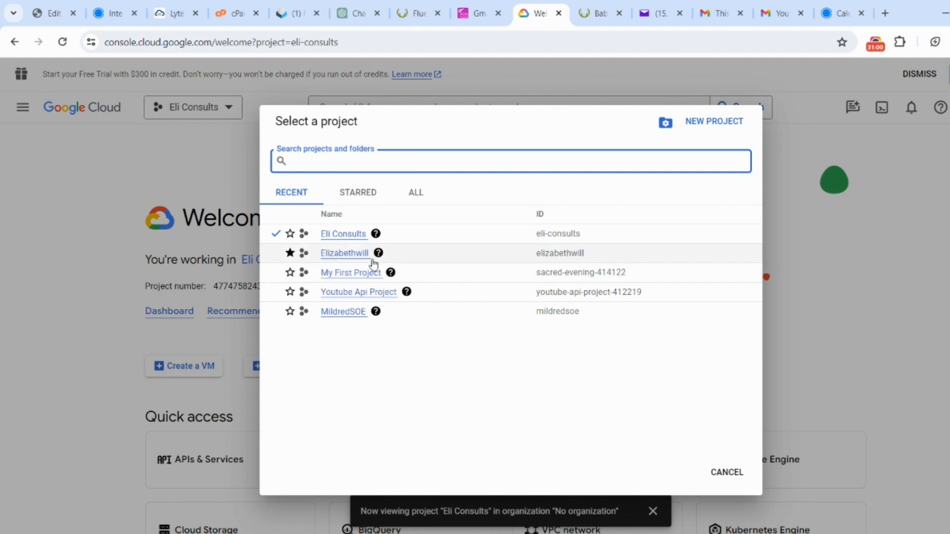
left_click(344, 237)
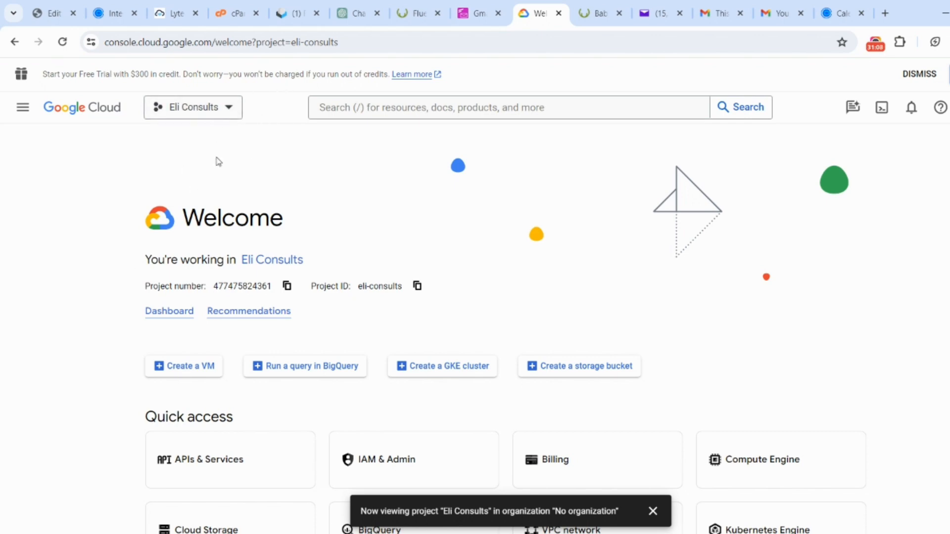
left_click(238, 105)
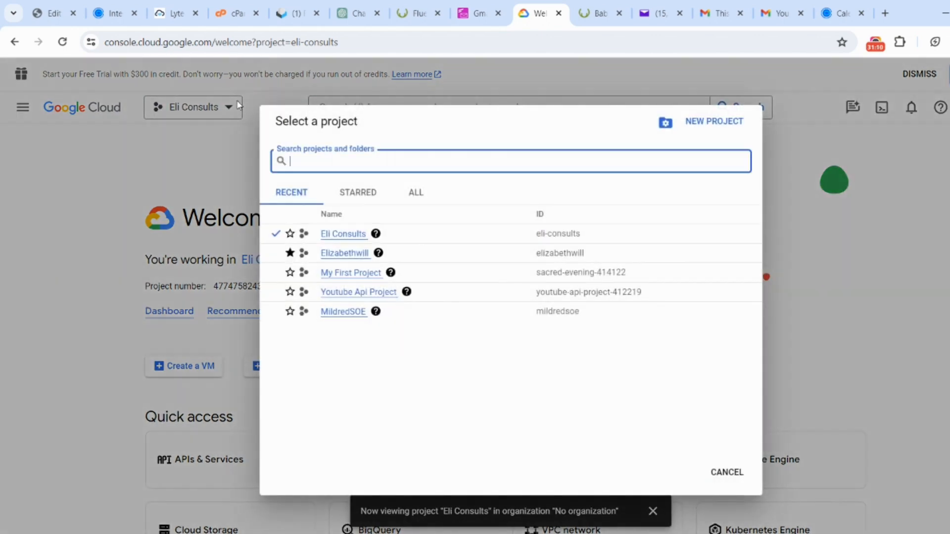
left_click(185, 165)
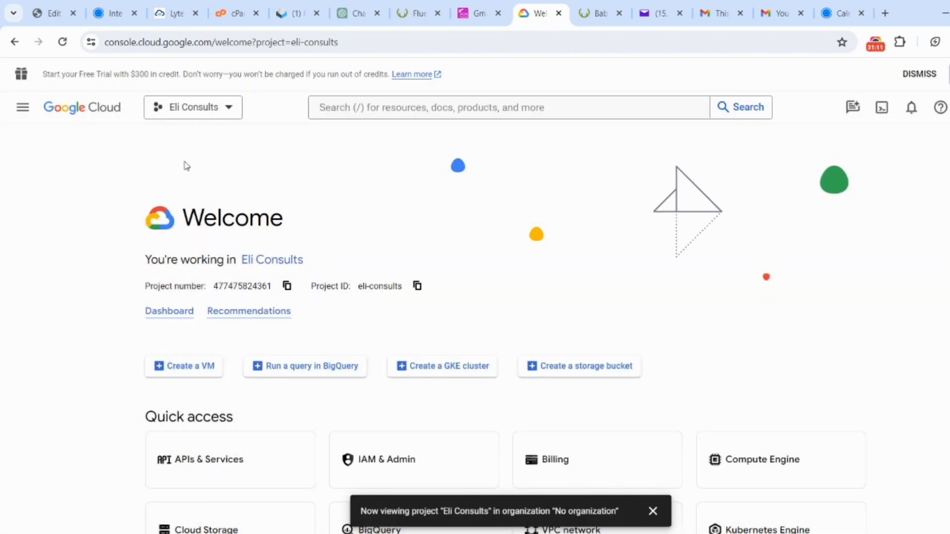
- Go to the enabled APIs & services of the Eli Consults project and open the API Library to enable an API
left_click(23, 108)
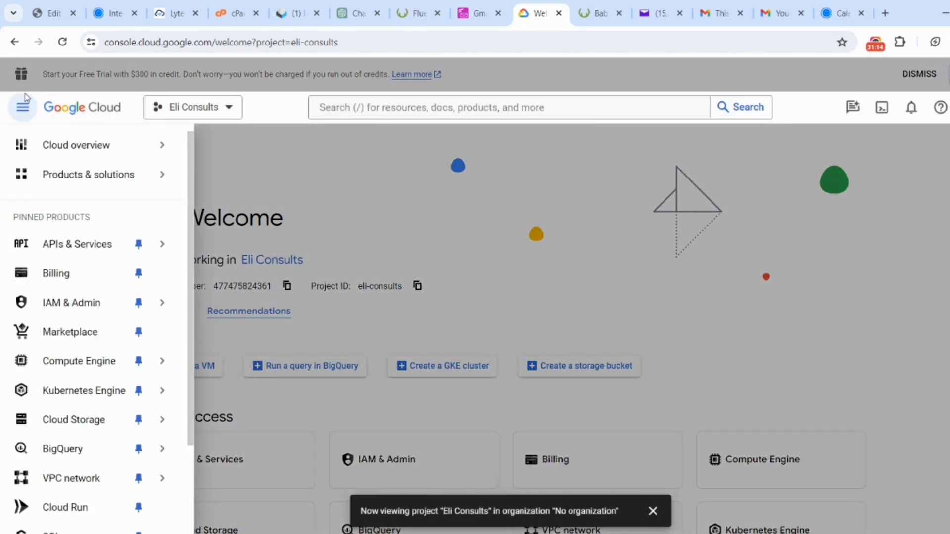
mouse_move(101, 260)
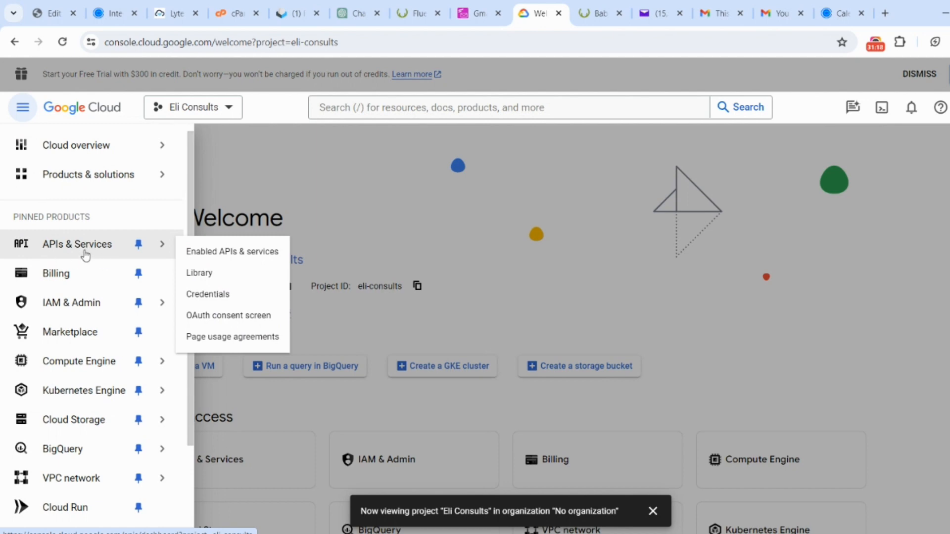
left_click(254, 254)
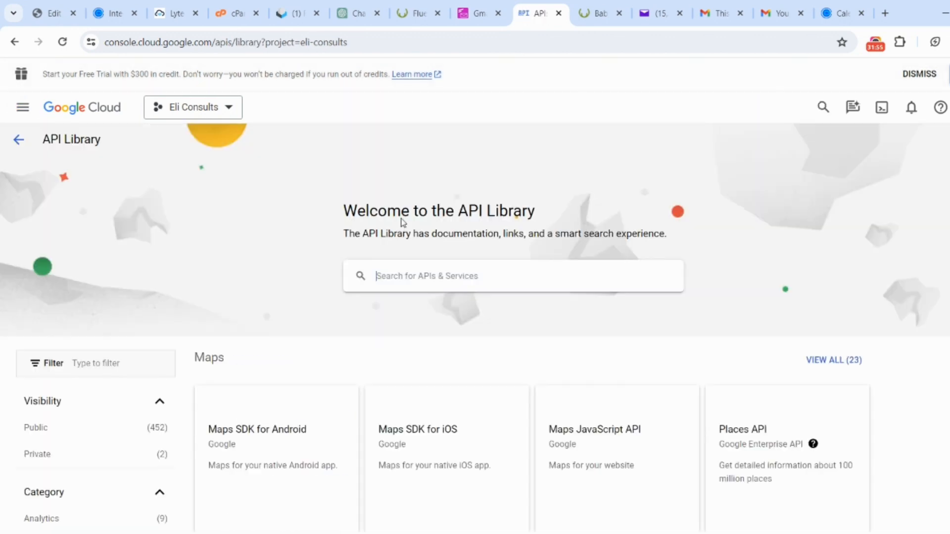
left_click(14, 42)
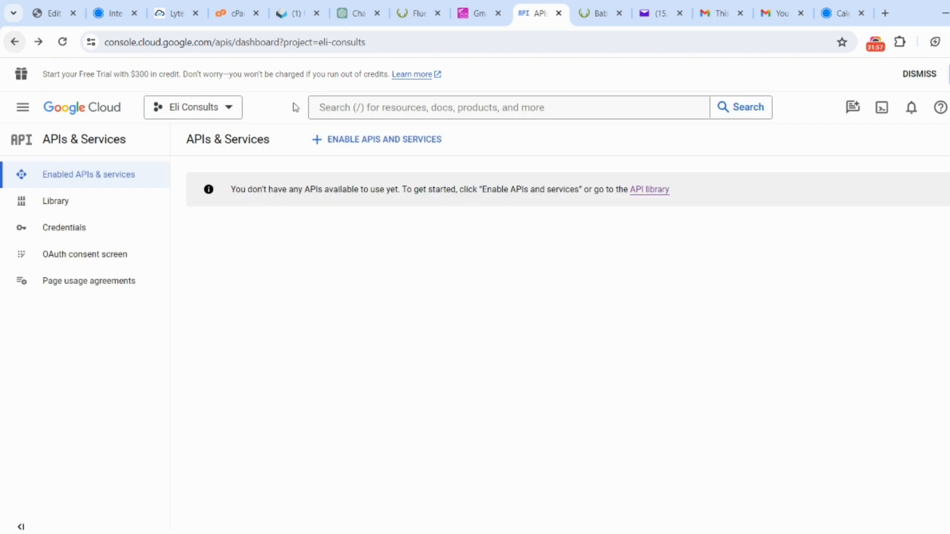
left_click(394, 144)
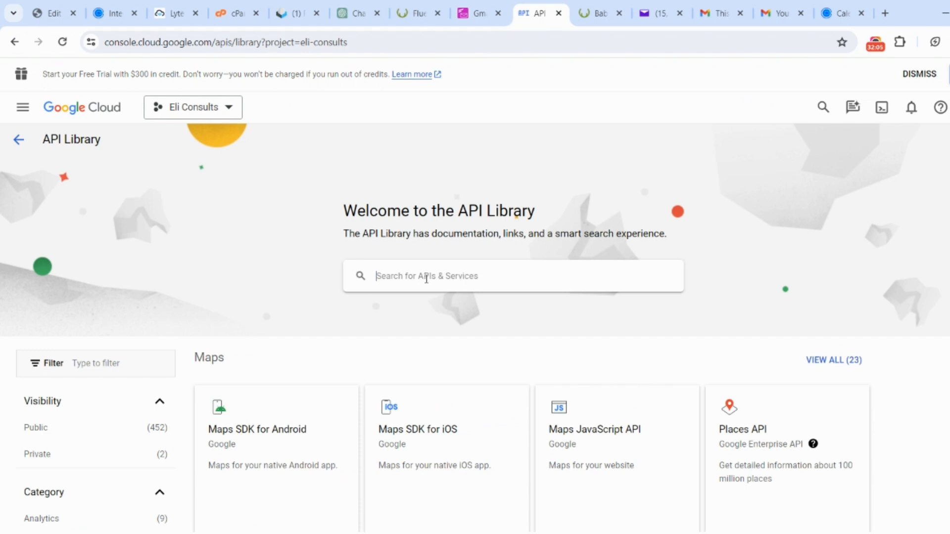
- Search the API Library for "gmail api" and enable the Gmail API for the project
left_click(427, 279)
type("gmail")
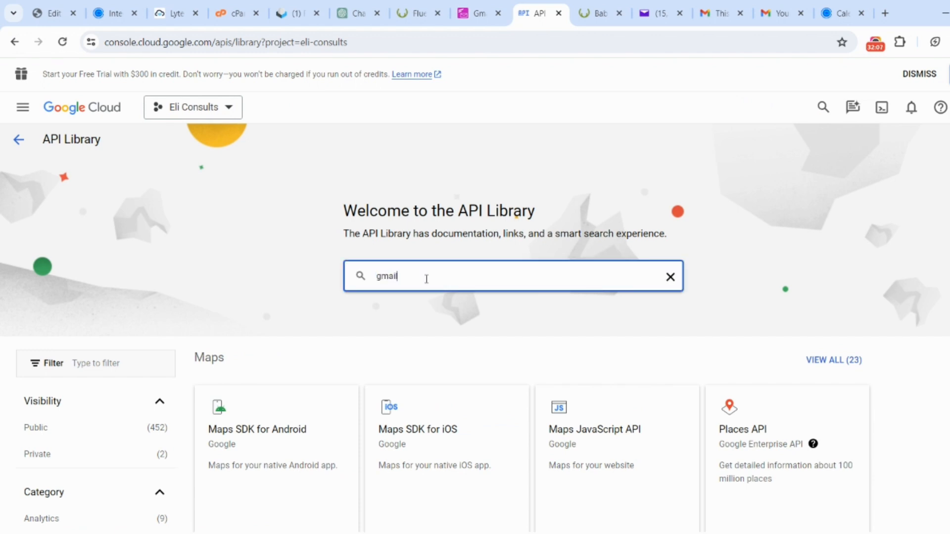
type(" api")
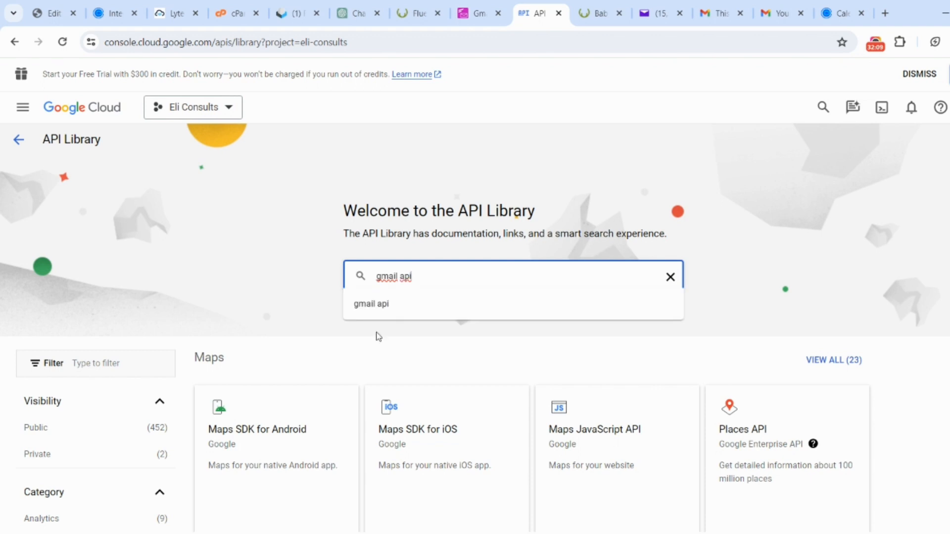
left_click(379, 308)
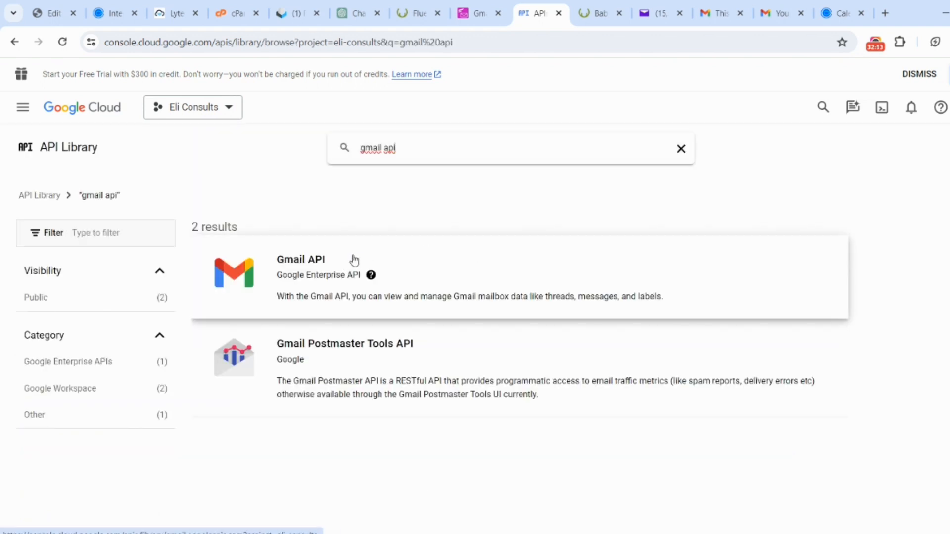
left_click(311, 261)
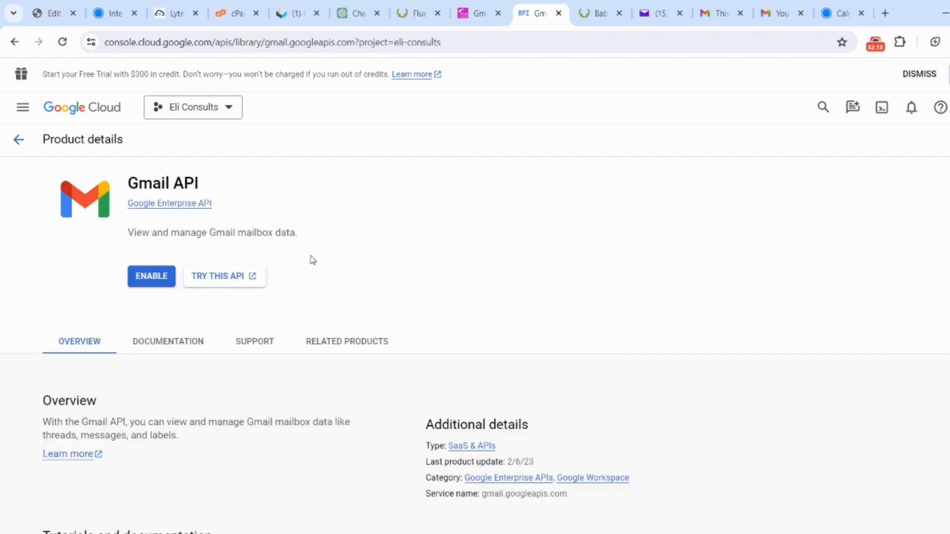
left_click(152, 279)
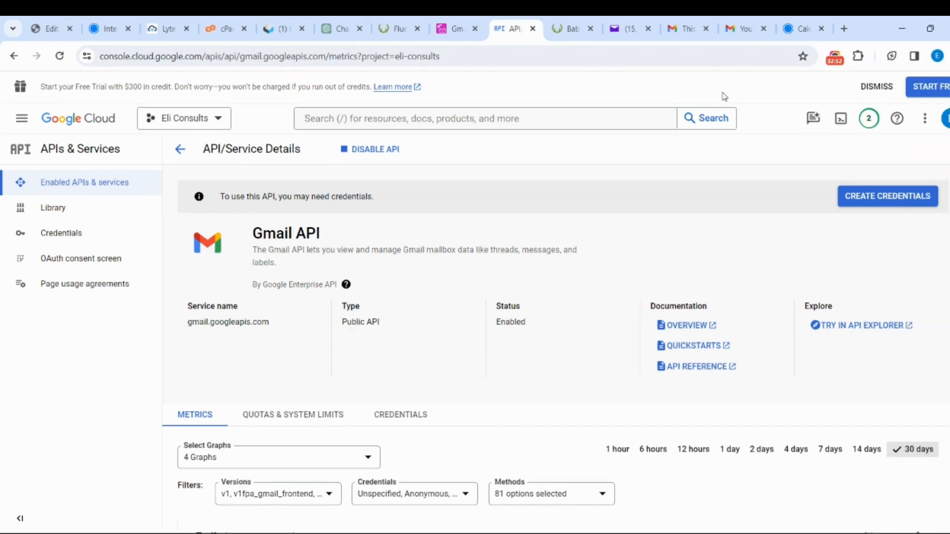
- Start creating credentials for the Gmail API with User data as the accessed data, and continue to the app information
left_click(882, 207)
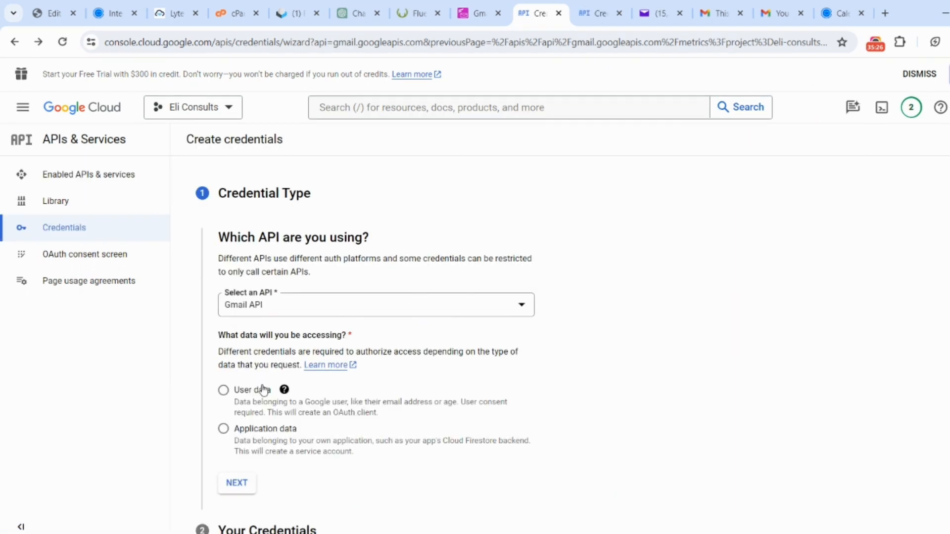
left_click(224, 391)
scroll(224, 406, "down", 1)
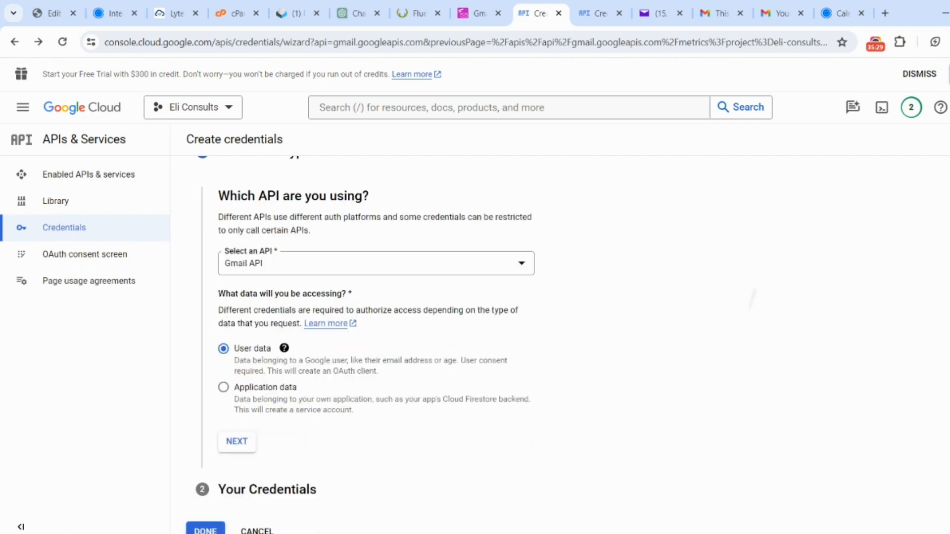
left_click(222, 445)
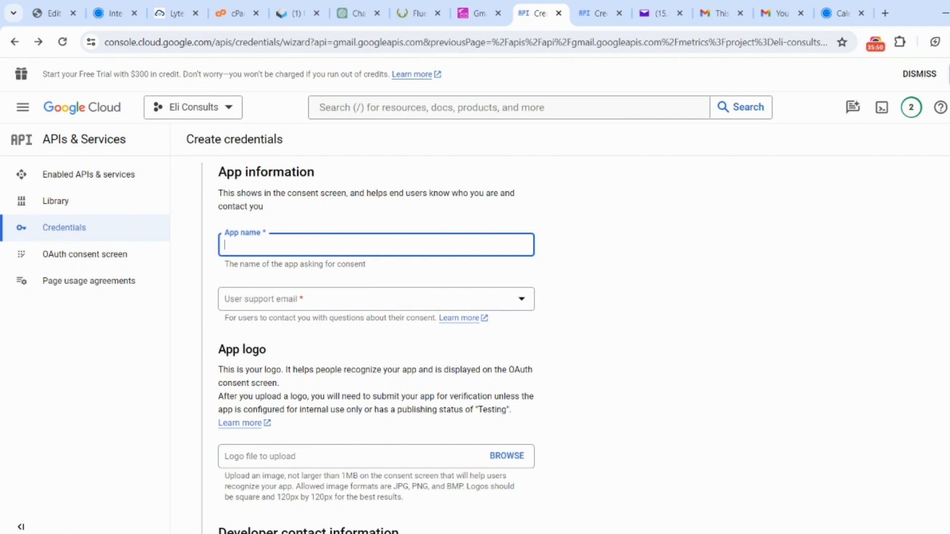
- Set the app name to "Fluent SMTP" and choose the account's Gmail address as the user support email
type("Fluent SMTP")
left_click(385, 307)
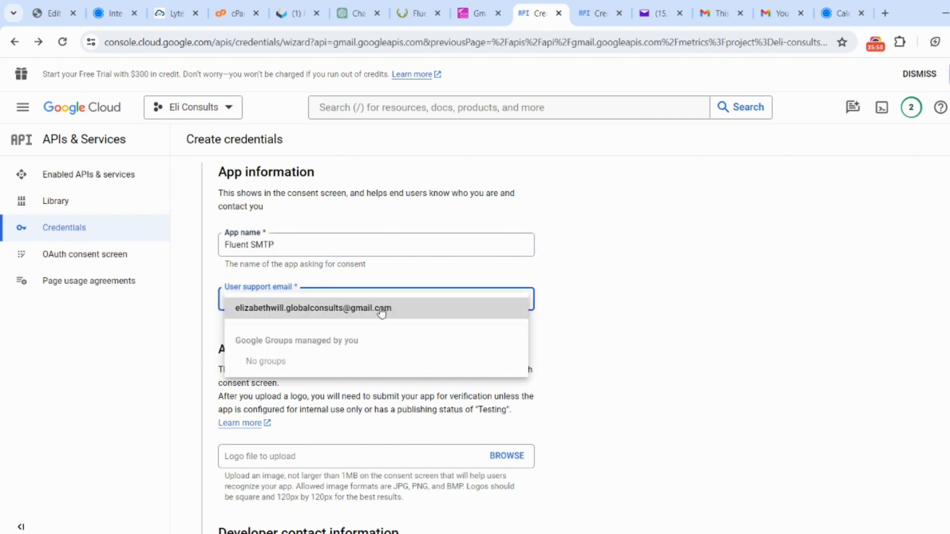
left_click(380, 308)
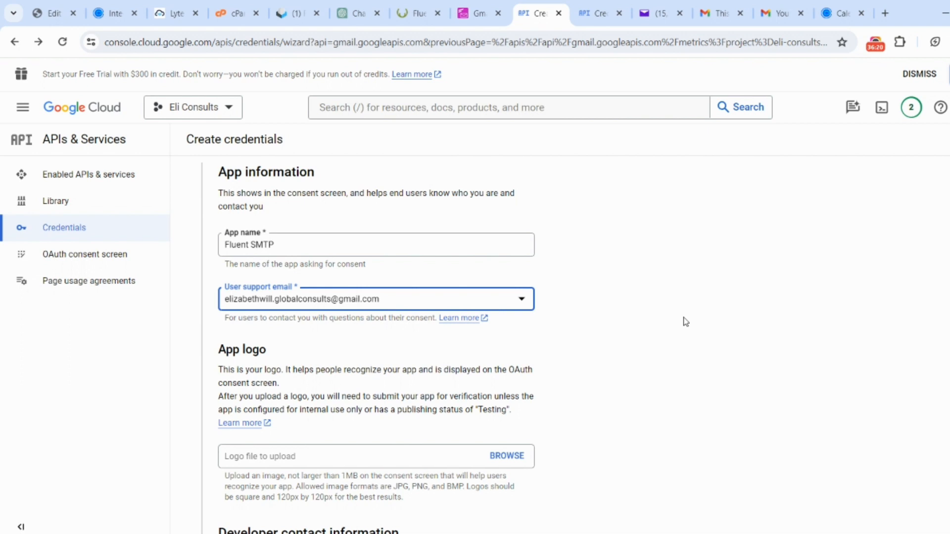
- Enter the account's Gmail address as the developer contact email and save the OAuth consent screen information
scroll(686, 322, "down", 3)
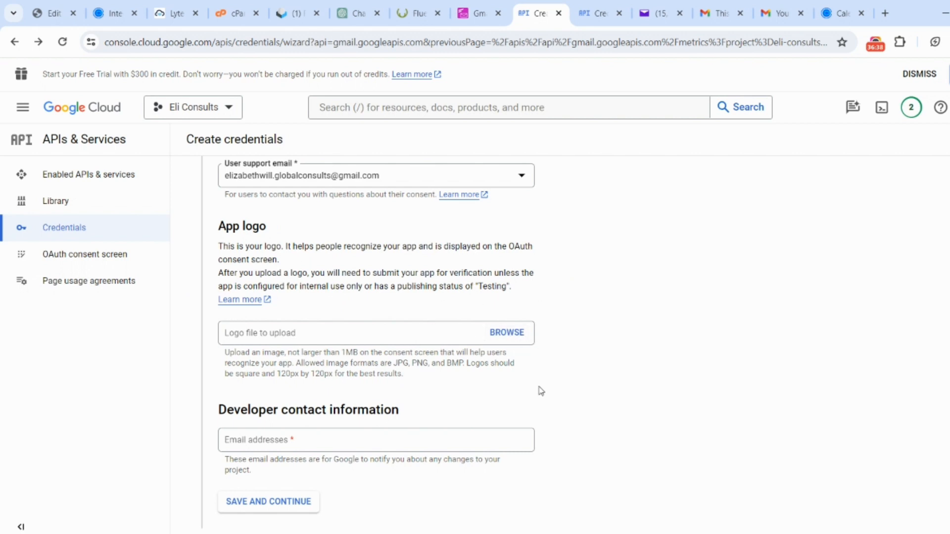
scroll(540, 391, "down", 3)
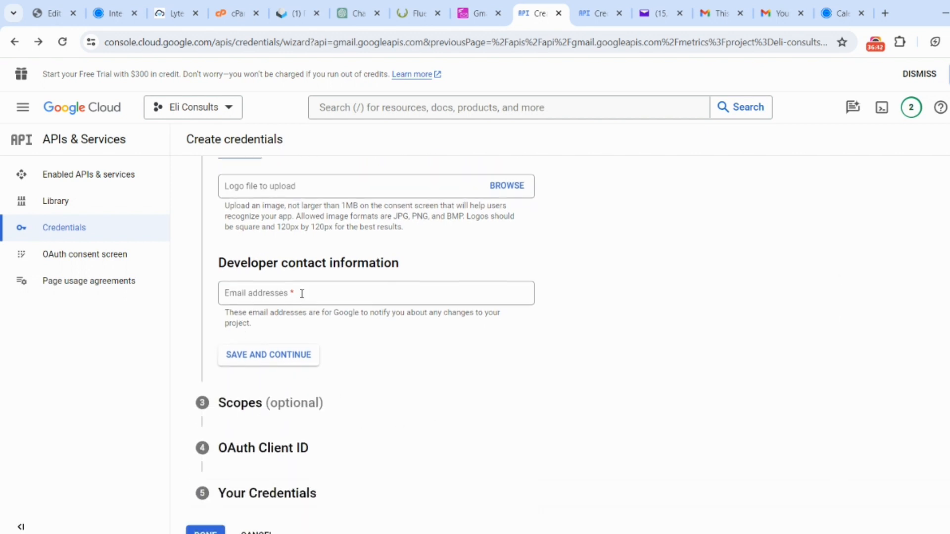
scroll(418, 348, "up", 1)
left_click(418, 348)
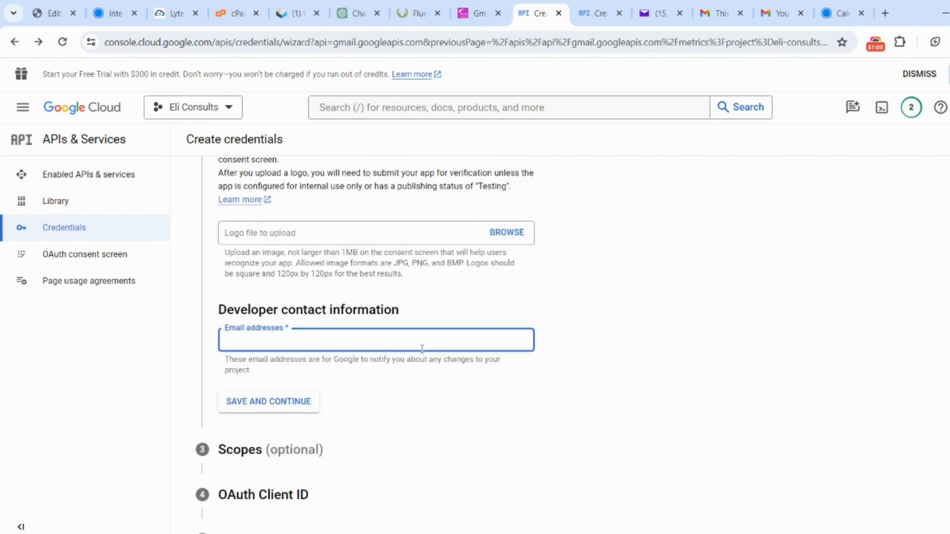
scroll(423, 348, "up", 2)
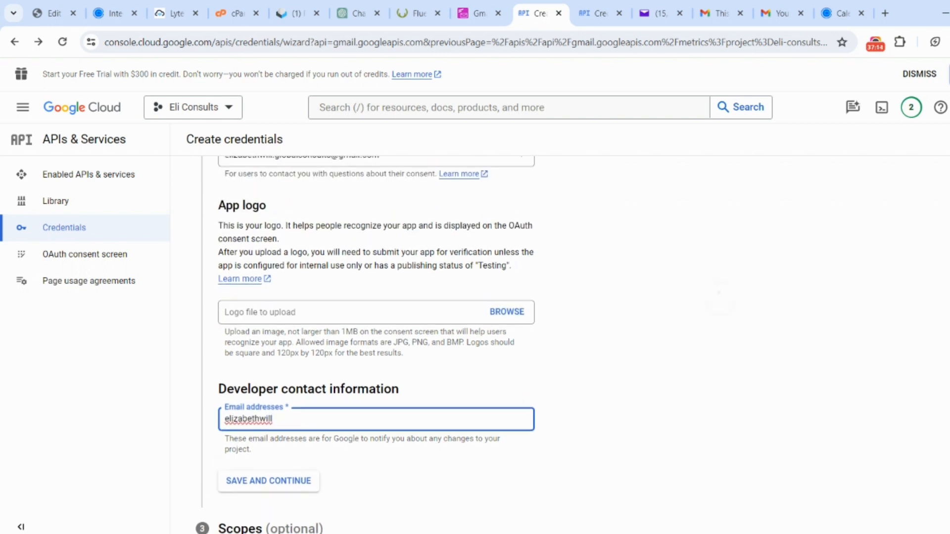
scroll(366, 344, "up", 1)
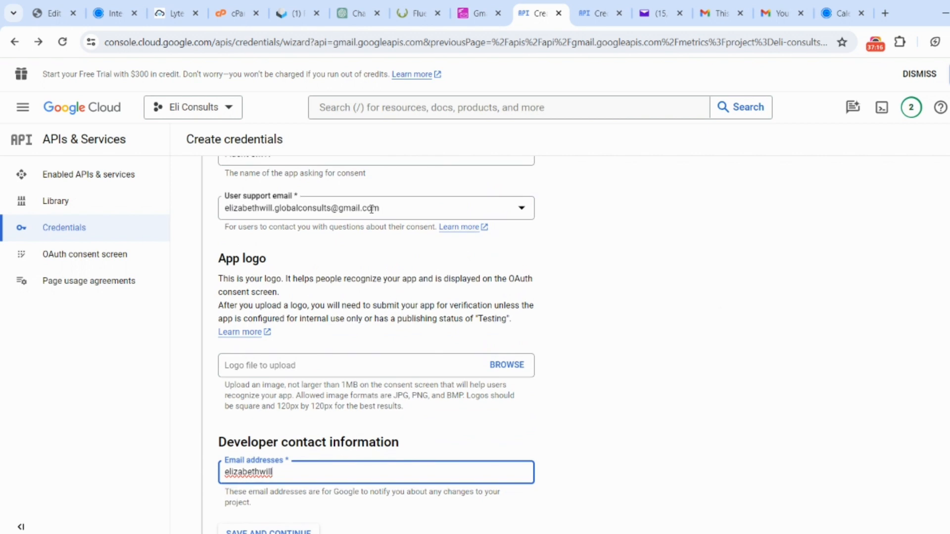
left_click(265, 513)
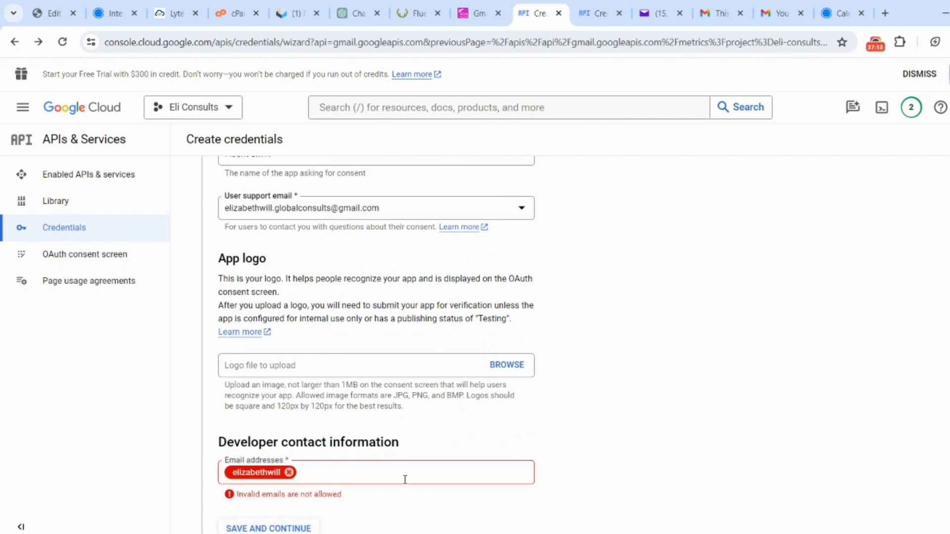
left_click(289, 473)
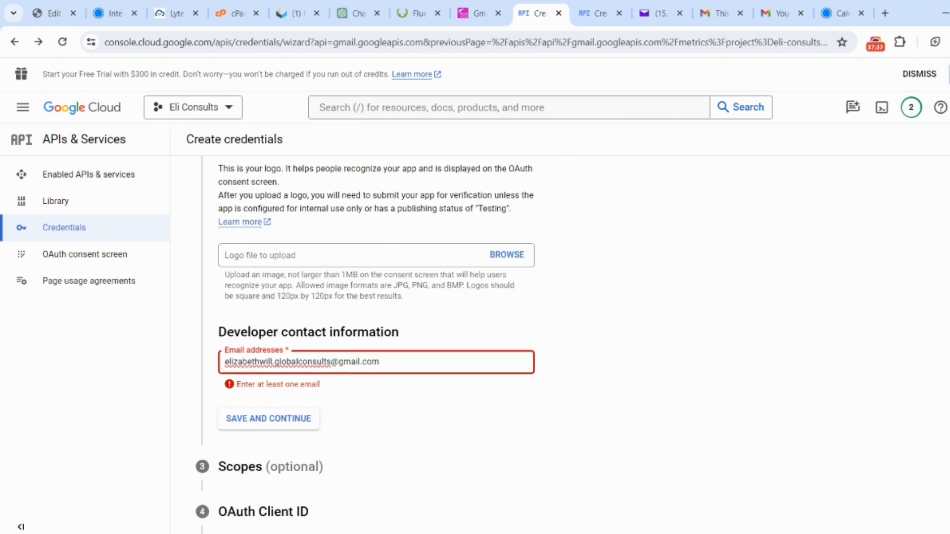
left_click(646, 362)
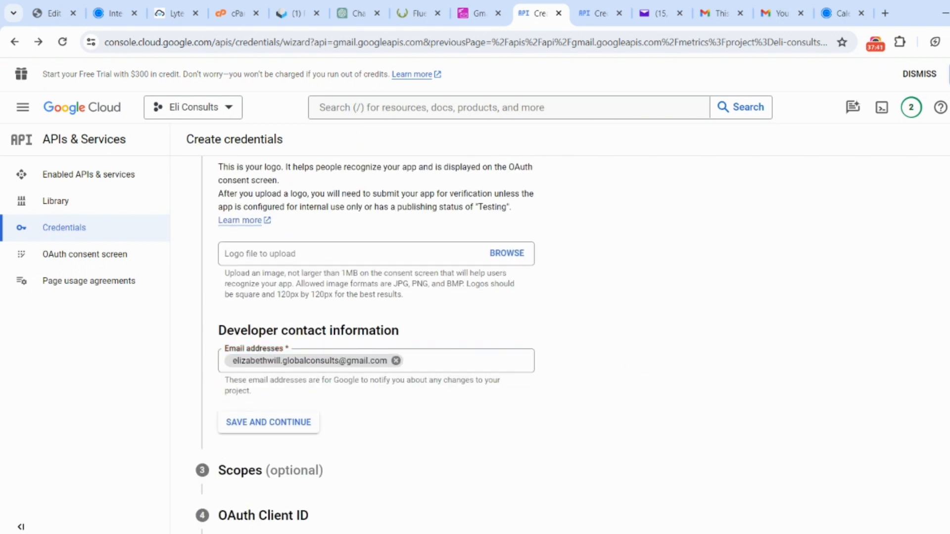
left_click(259, 429)
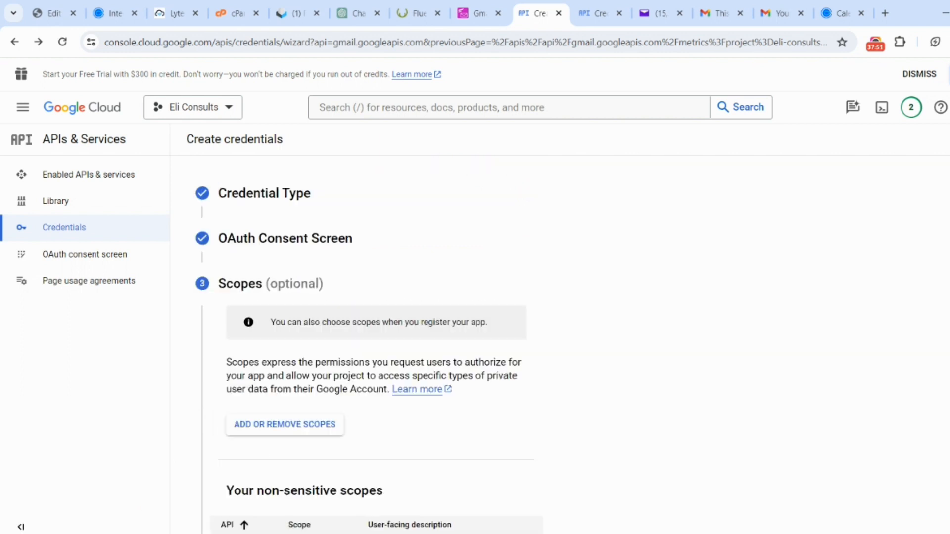
- Continue past the optional scopes without adding any, and set the OAuth client's application type to Web application
scroll(515, 346, "down", 7)
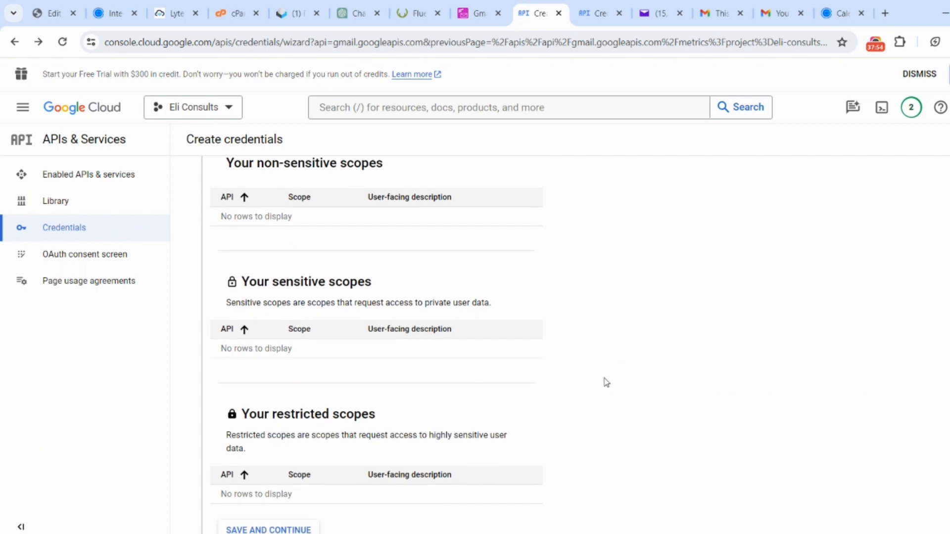
scroll(559, 346, "down", 3)
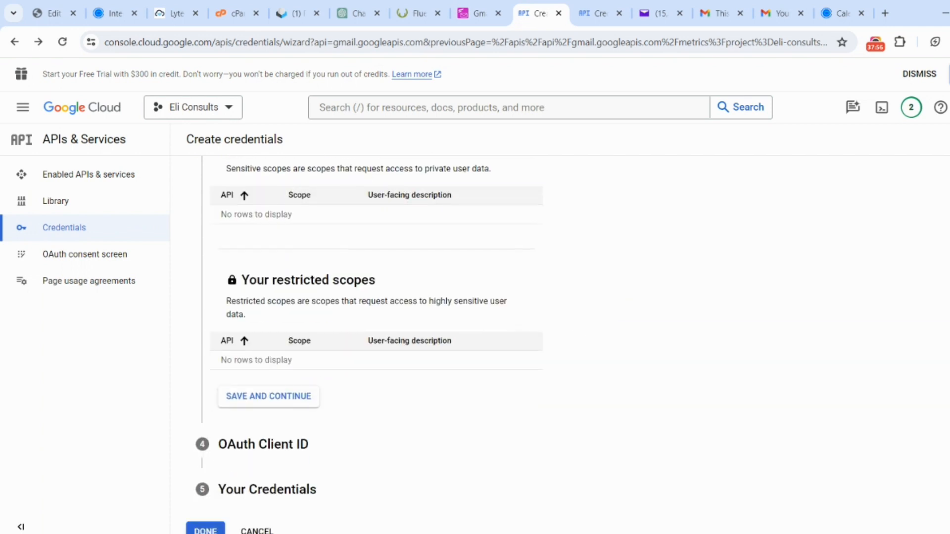
left_click(276, 401)
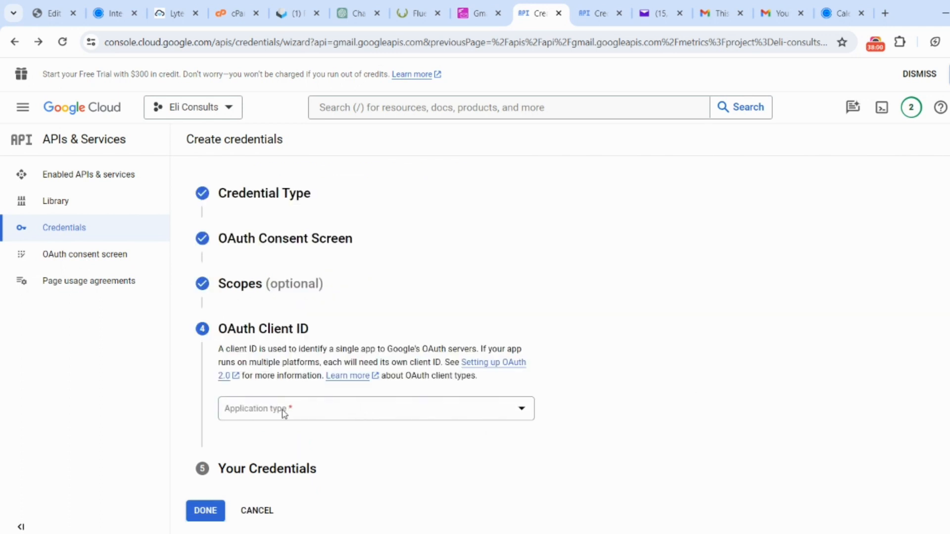
left_click(329, 411)
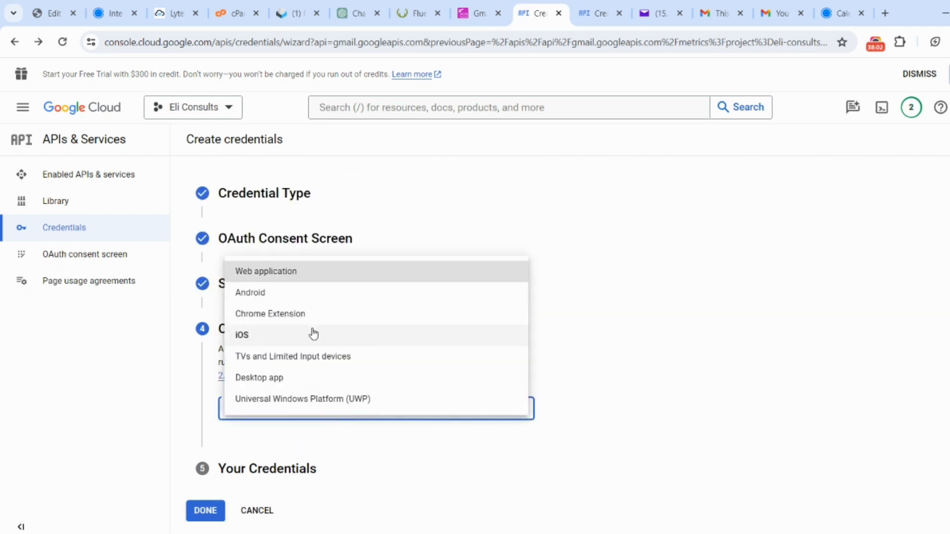
left_click(318, 273)
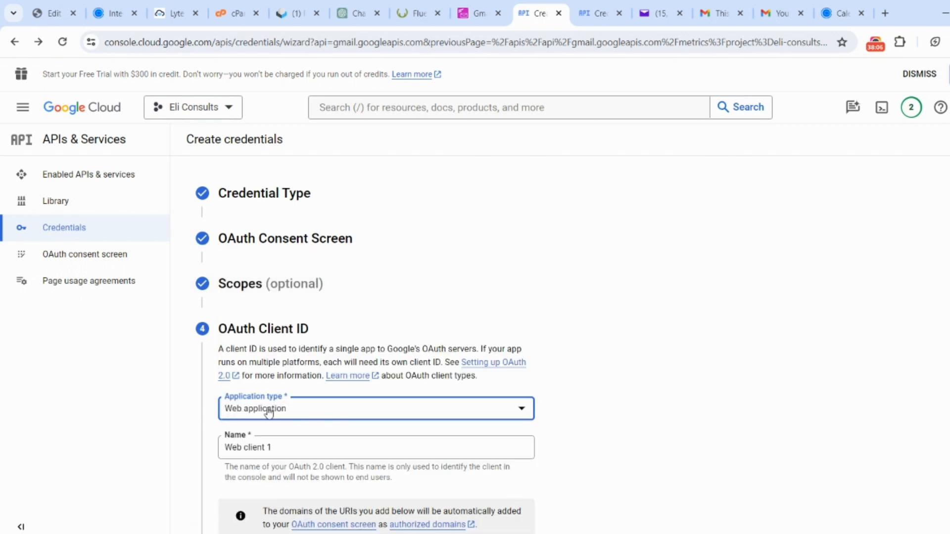
- Replace the OAuth client's default name with the website's sales email address
scroll(276, 406, "down", 2)
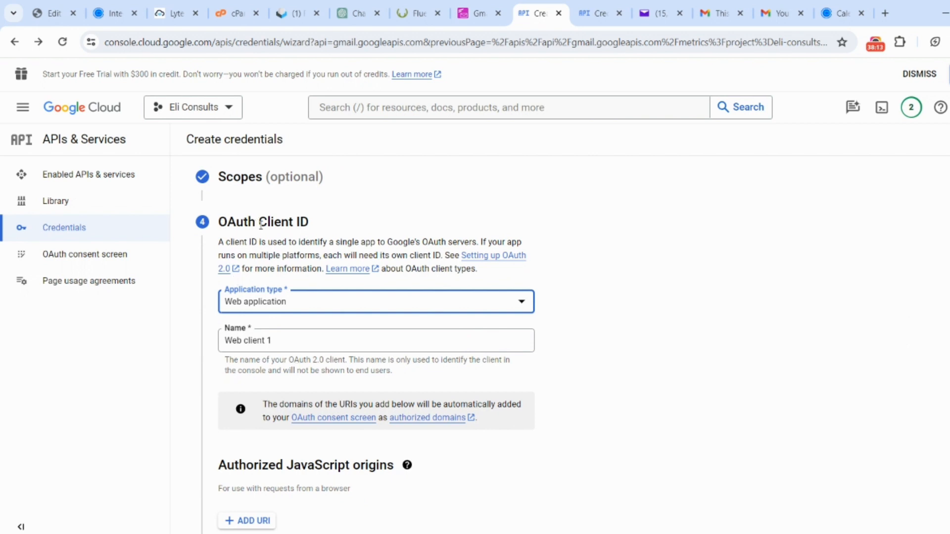
left_click(271, 349)
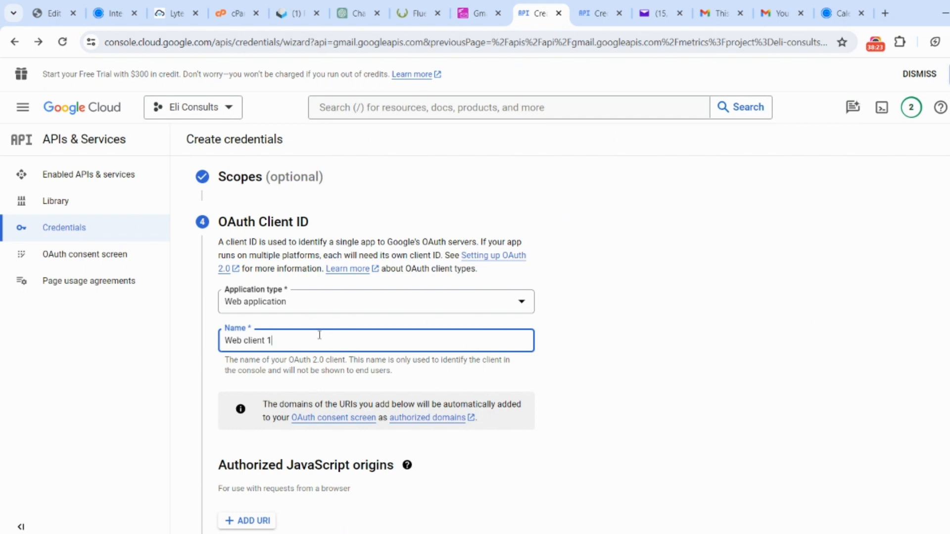
left_click_drag(320, 335, 193, 349)
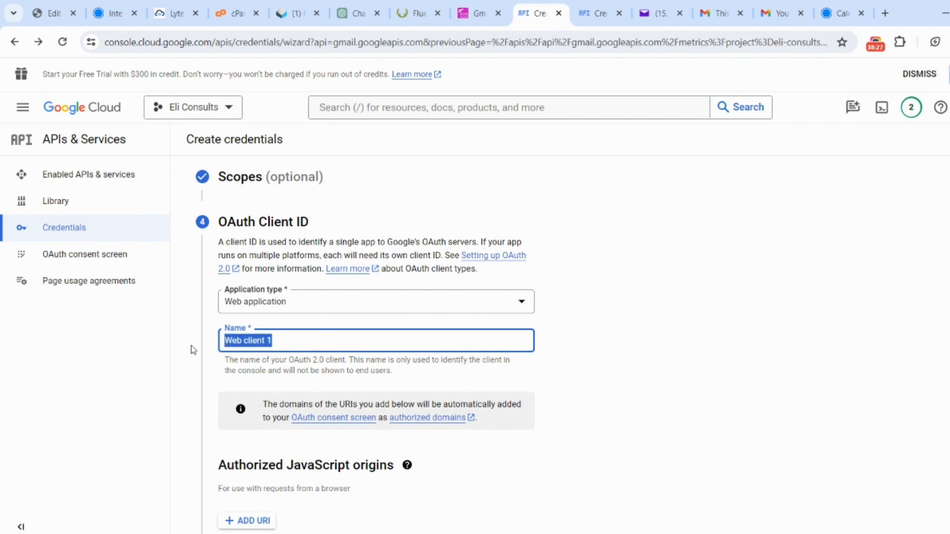
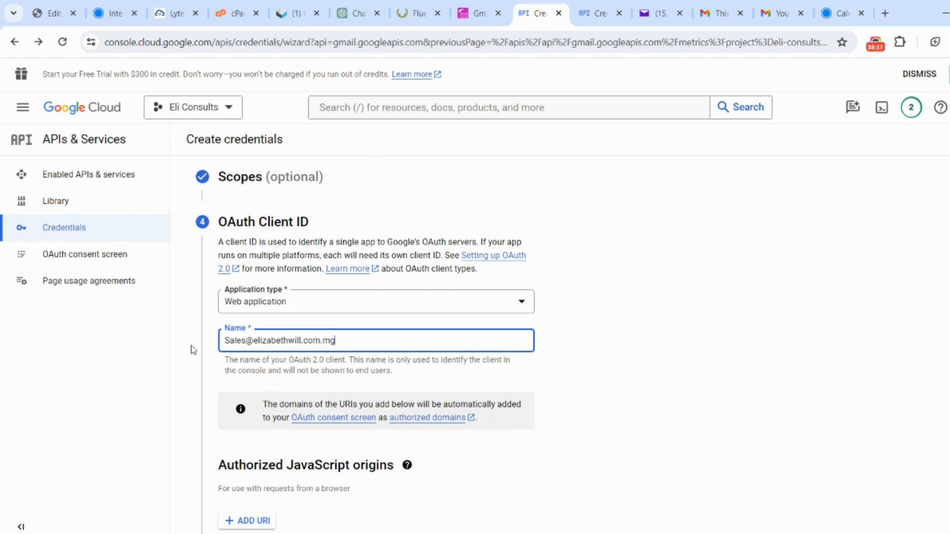
left_click(602, 396)
scroll(602, 396, "down", 2)
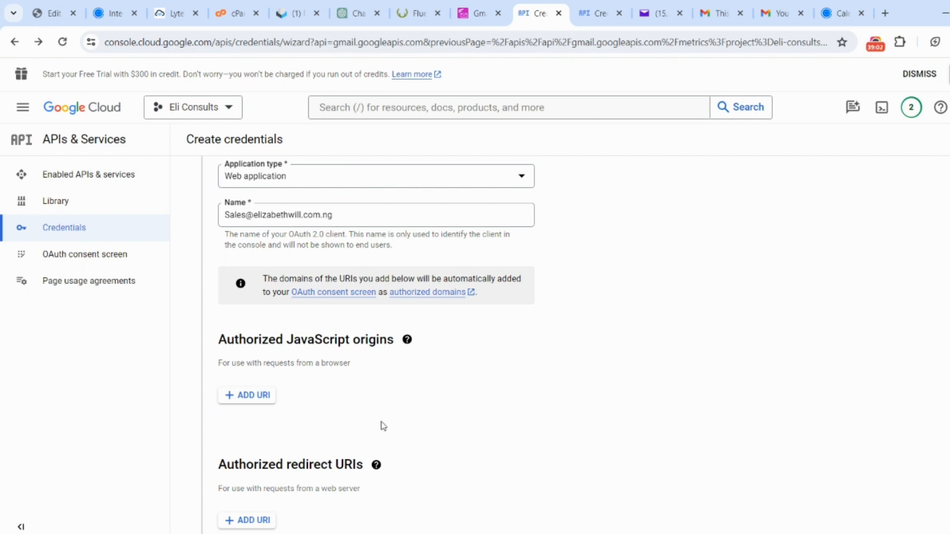
scroll(406, 437, "down", 2)
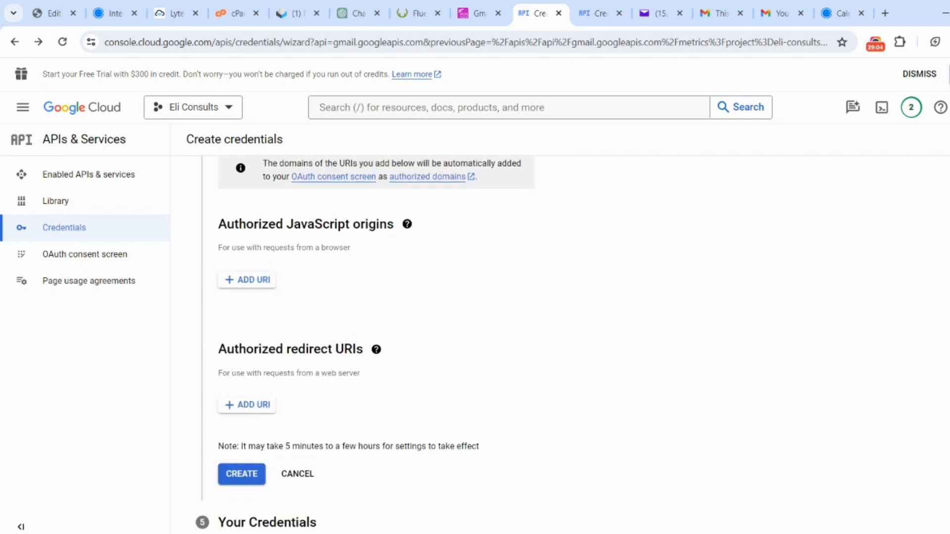
left_click(236, 413)
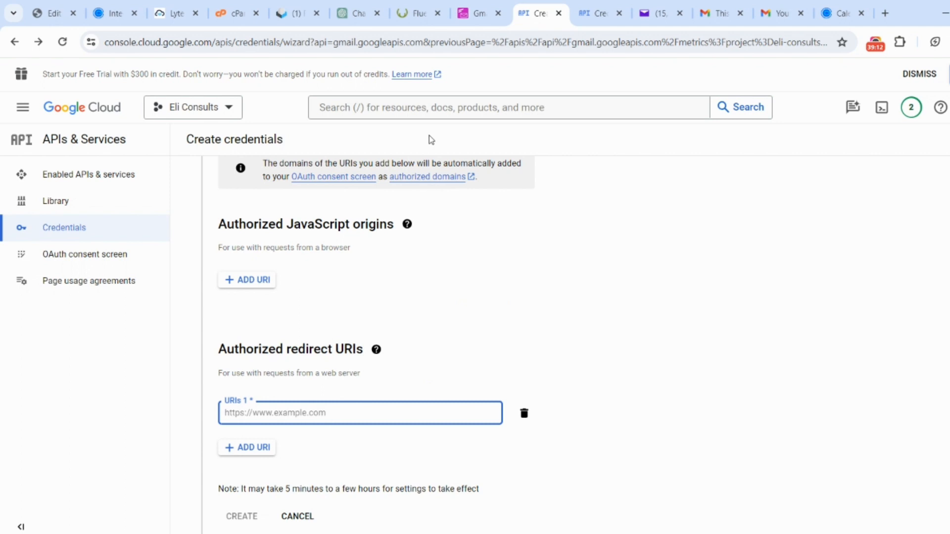
left_click(419, 14)
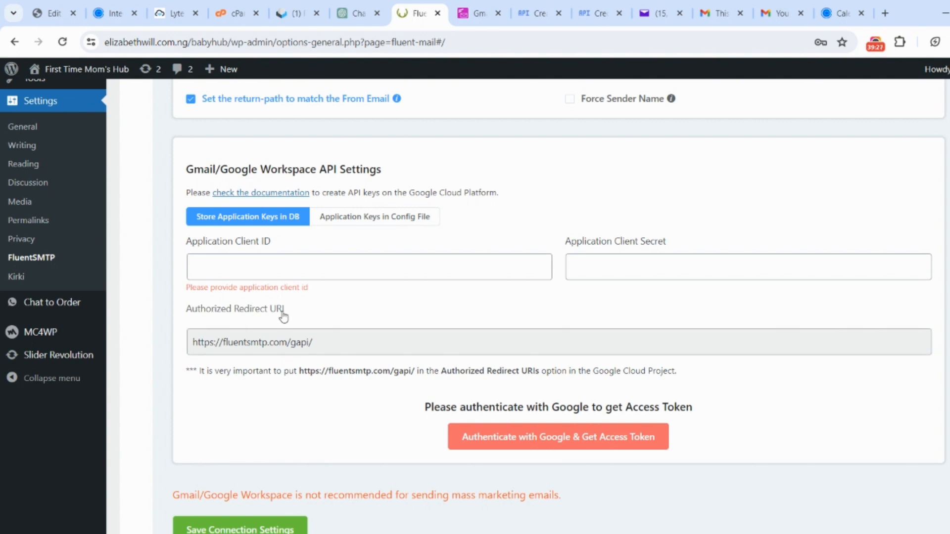
left_click(291, 347)
triple_click(291, 347)
key("ctrl+c")
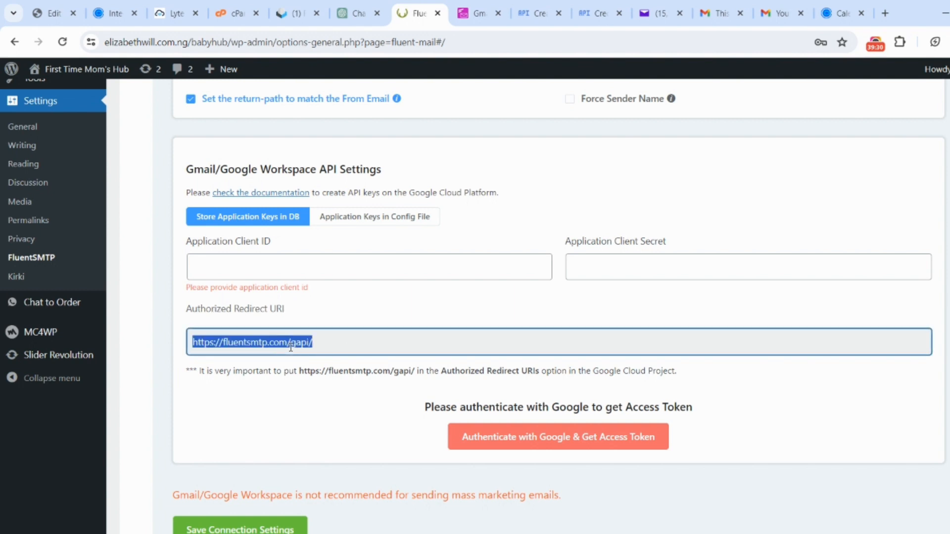
left_click(536, 13)
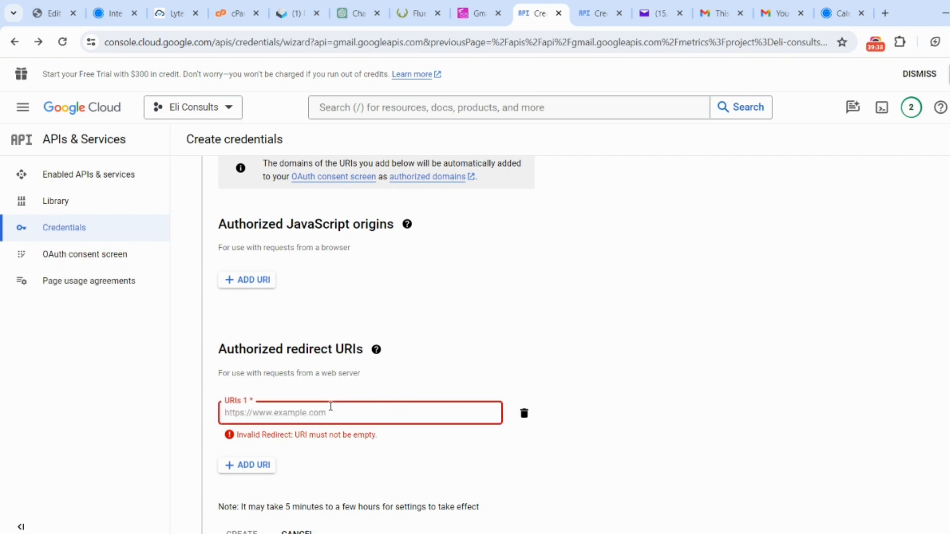
key("ctrl+v")
scroll(359, 495, "down", 2)
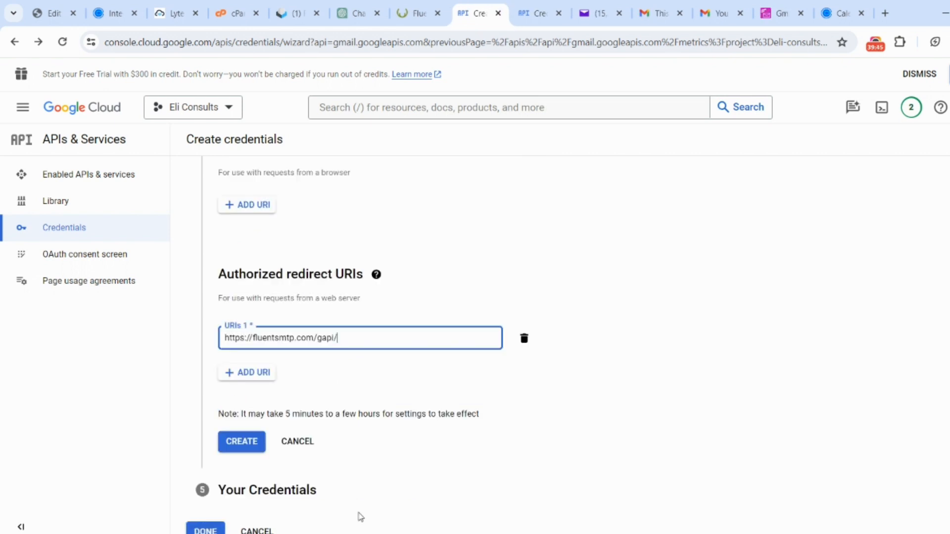
left_click(238, 453)
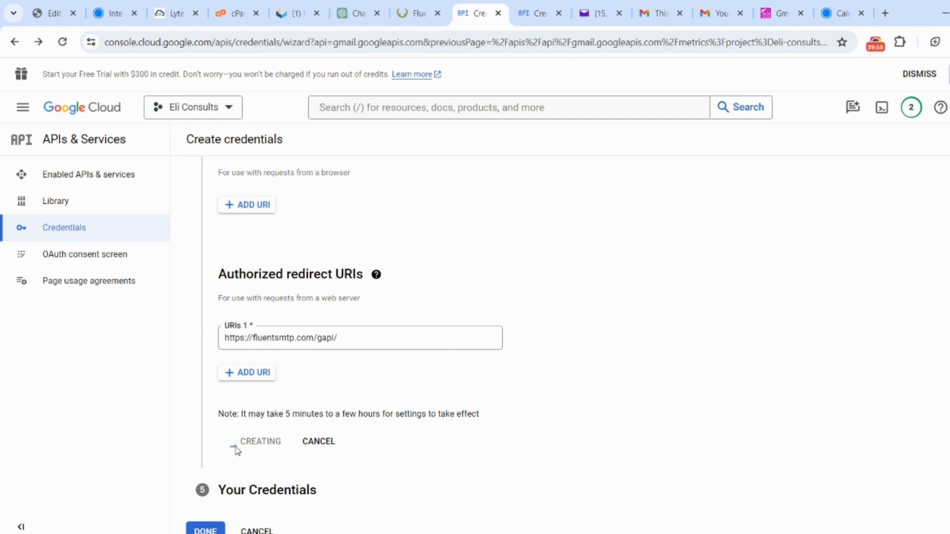
- Copy the new client ID and paste it as the Application Client ID in the FluentSMTP Gmail API settings
scroll(560, 346, "down", 3)
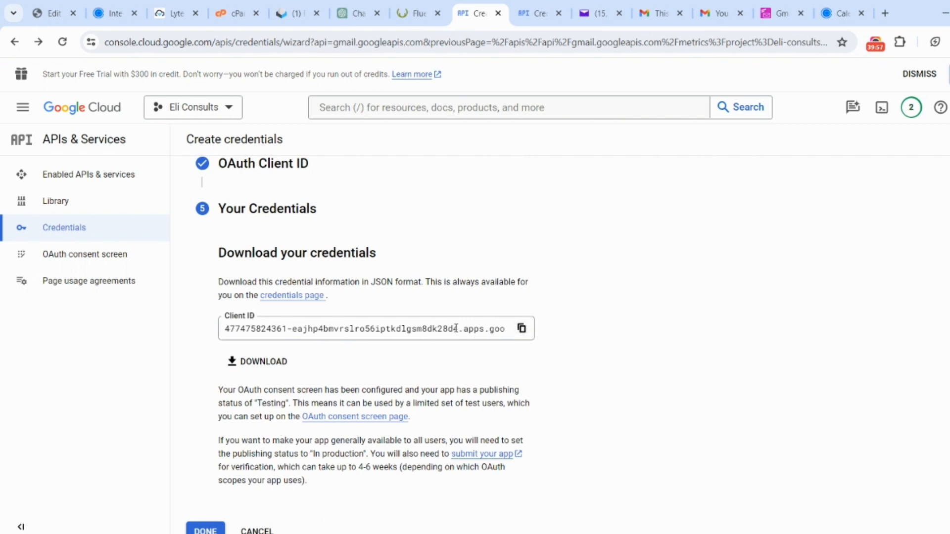
left_click(522, 330)
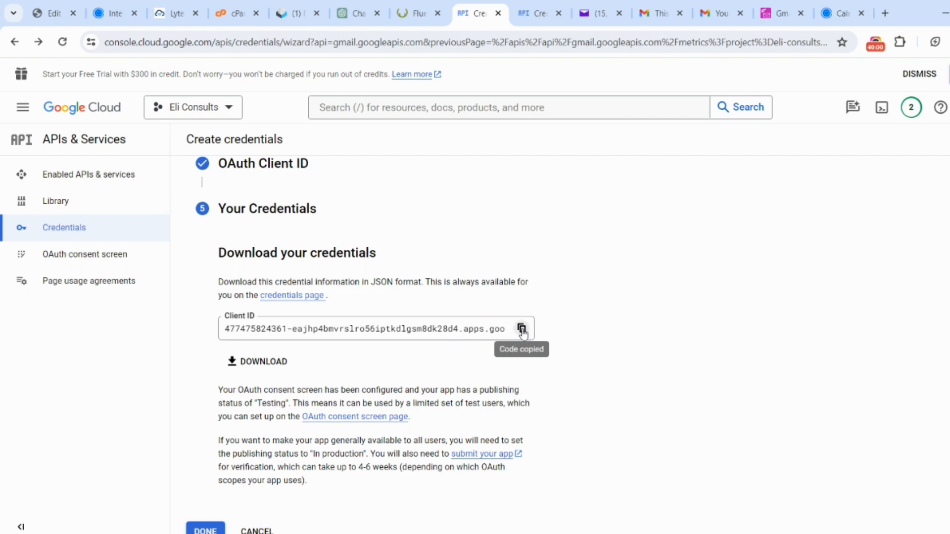
left_click(419, 13)
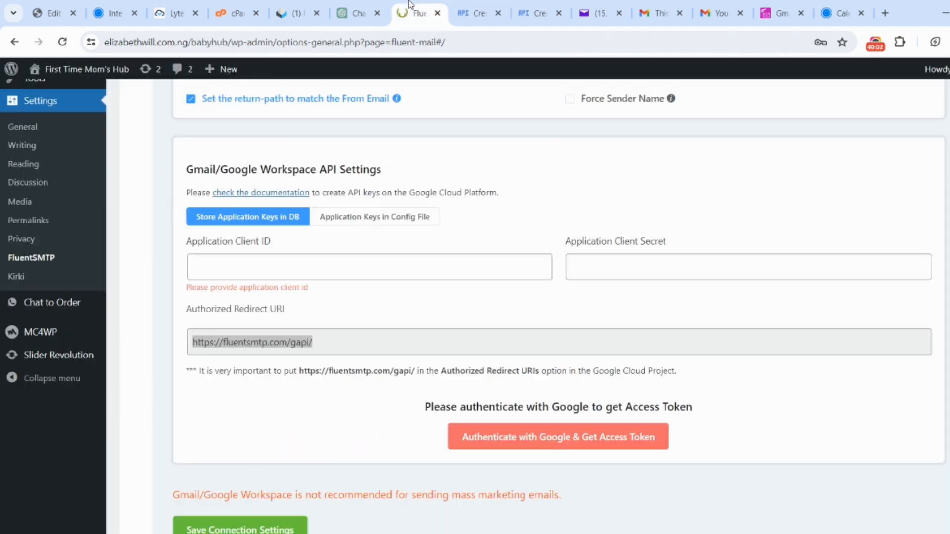
left_click(350, 263)
key("ctrl+v")
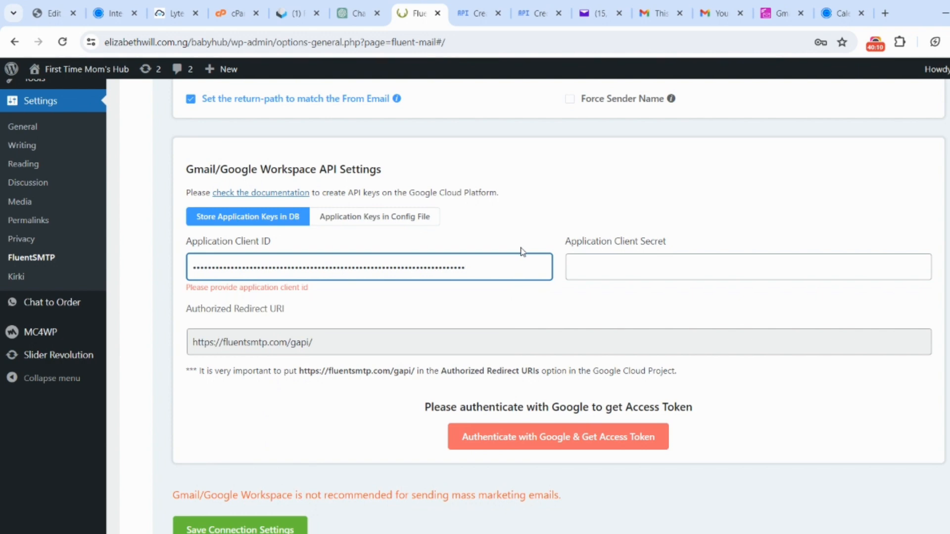
key("ctrl+v")
key("ctrl+a")
key("ctrl+v")
- Finish the credentials wizard in Google Cloud, and copy the client secret from the new OAuth client's details
left_click(456, 4)
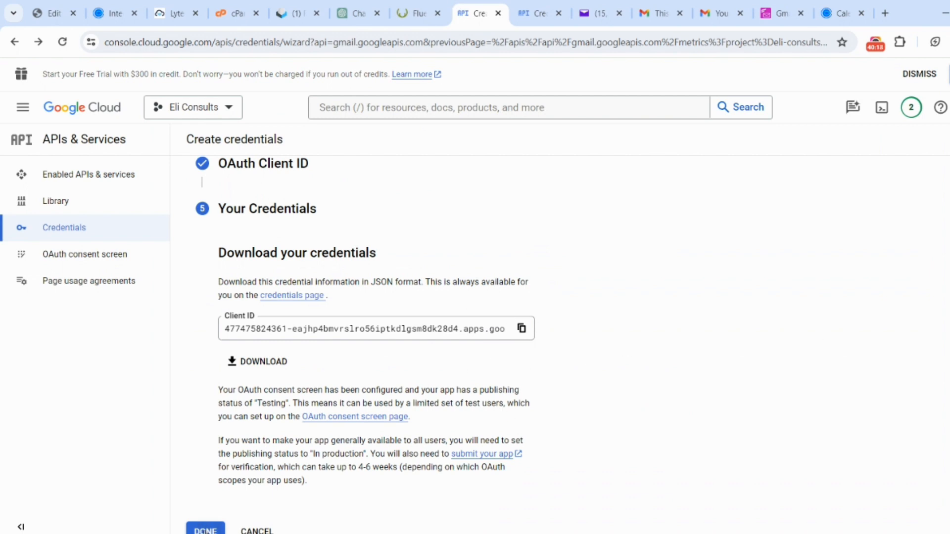
left_click(210, 529)
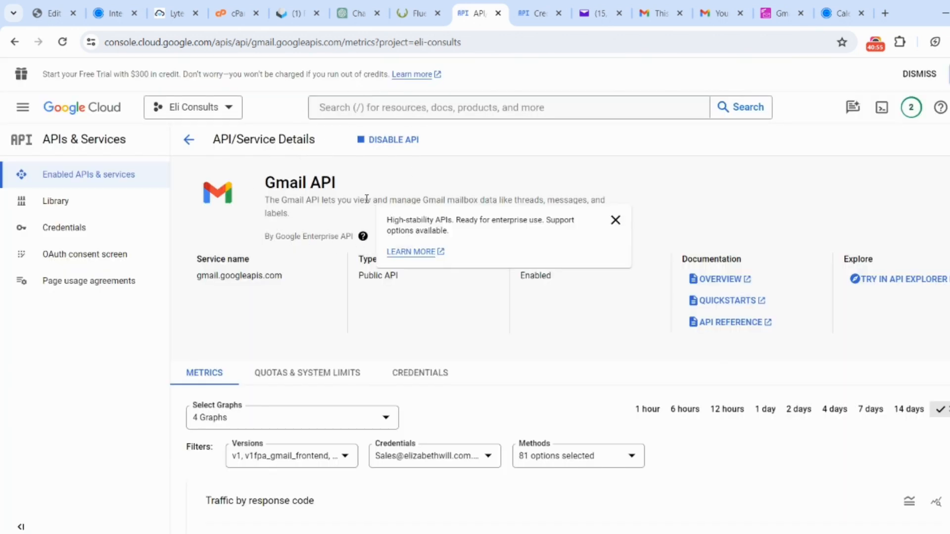
left_click(74, 239)
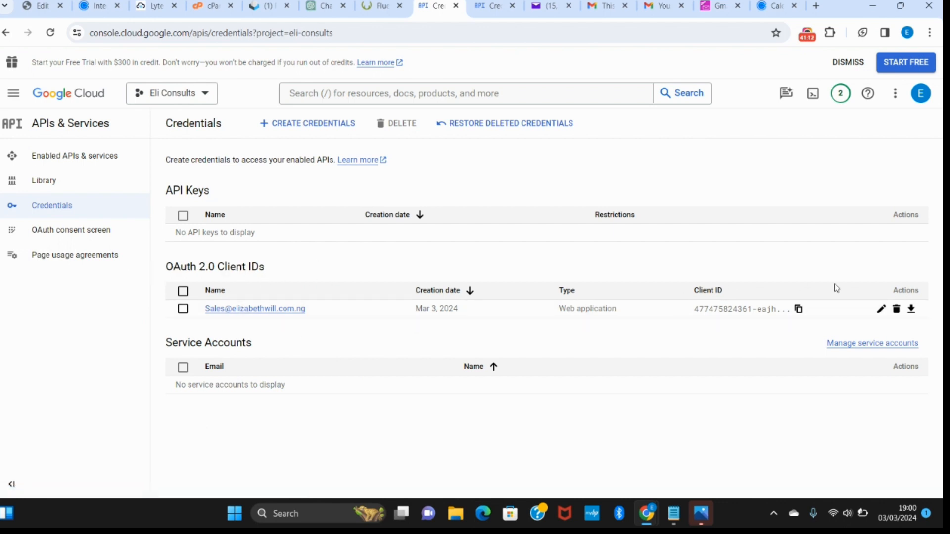
left_click(880, 310)
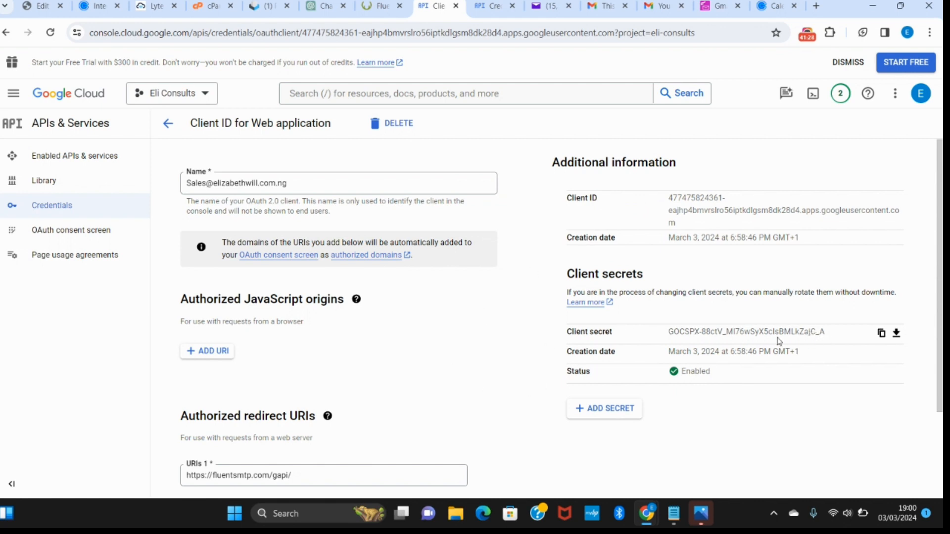
left_click(882, 333)
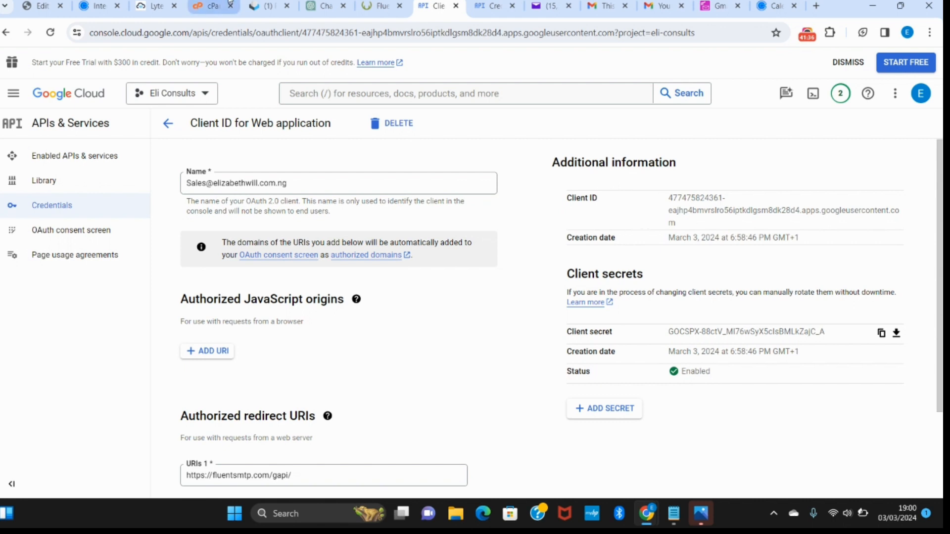
- Paste the copied client secret as the Application Client Secret in the FluentSMTP Gmail API settings
left_click(372, 9)
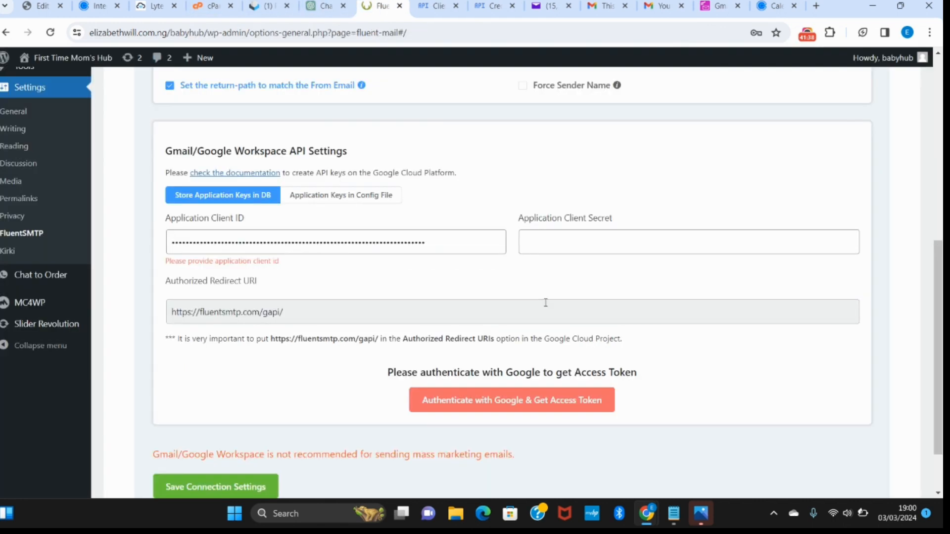
left_click(544, 240)
key("ctrl+v")
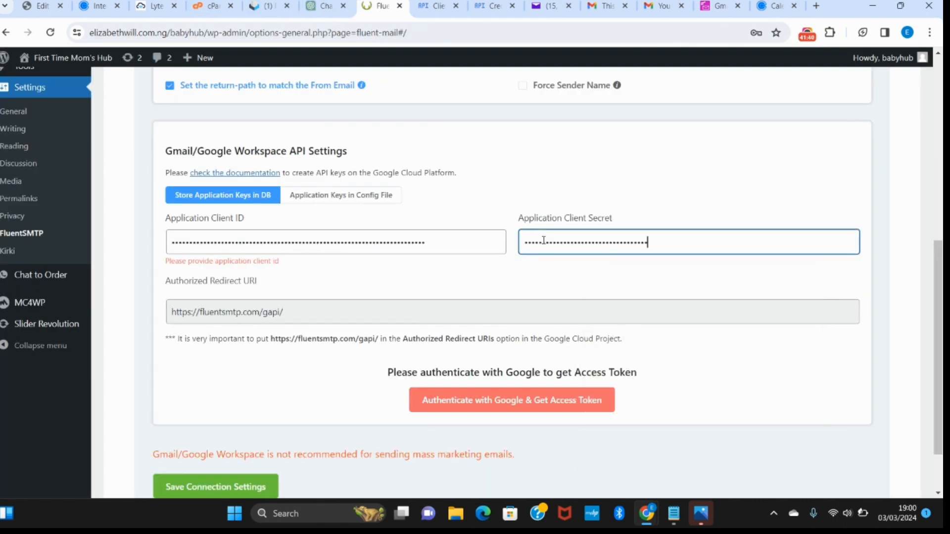
left_click(646, 181)
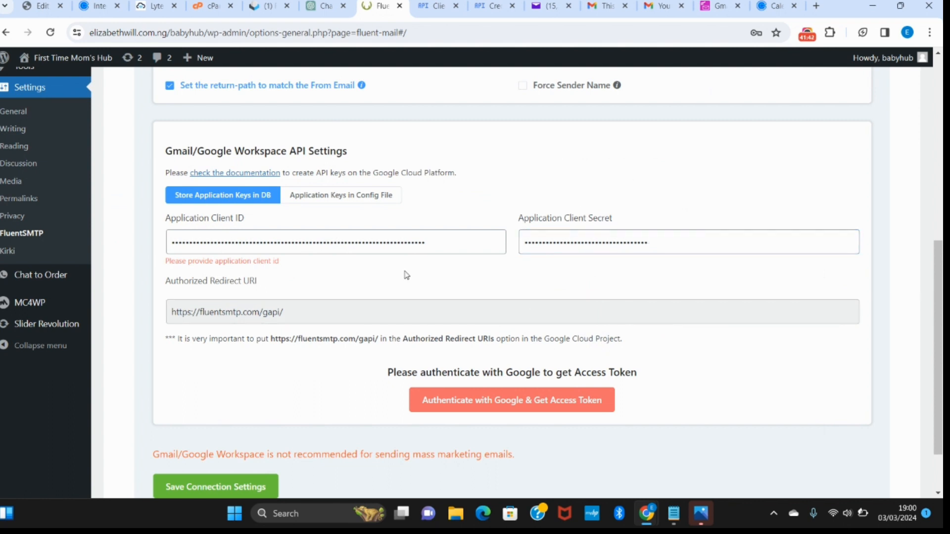
- Authenticate FluentSMTP with the consultancy's Google account, proceeding past the unverified-app warning to fluentsmtp.com and granting it access
left_click(489, 403)
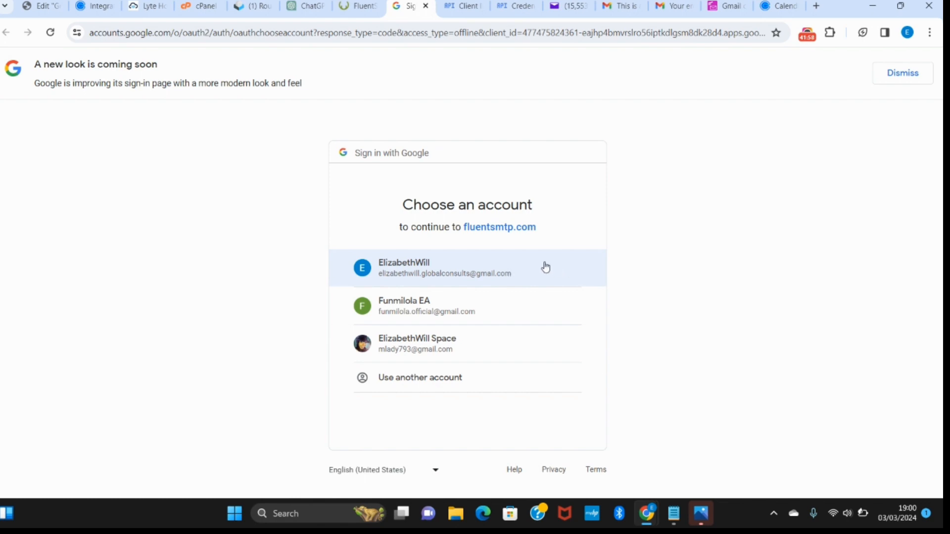
left_click(434, 275)
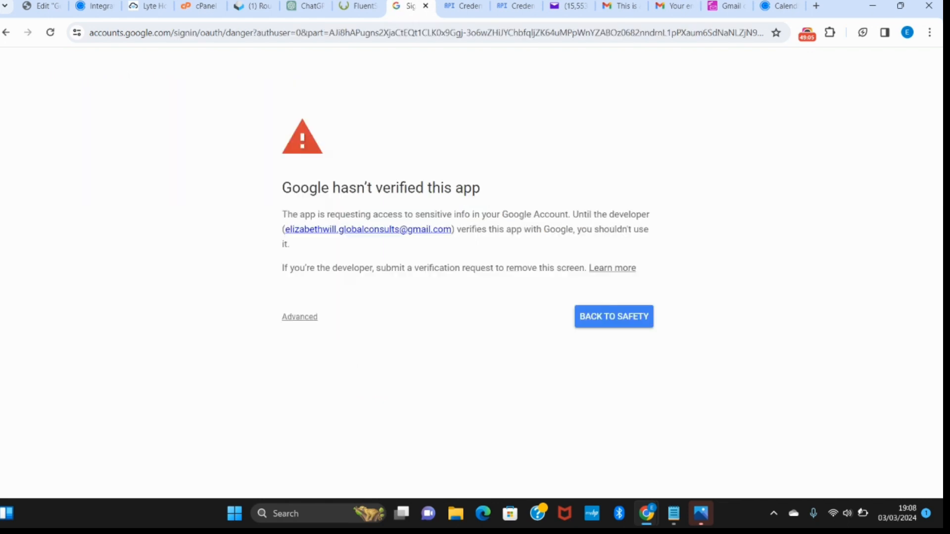
left_click(300, 317)
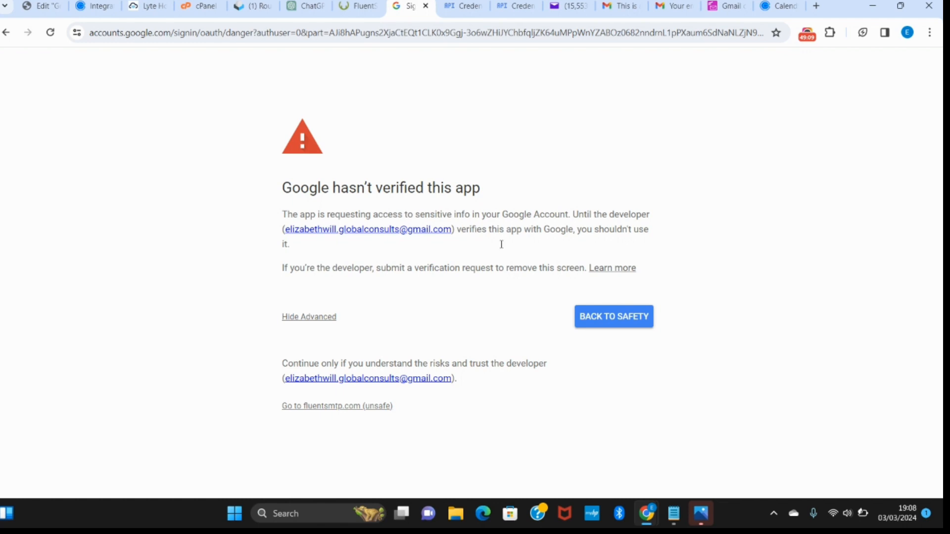
left_click(345, 407)
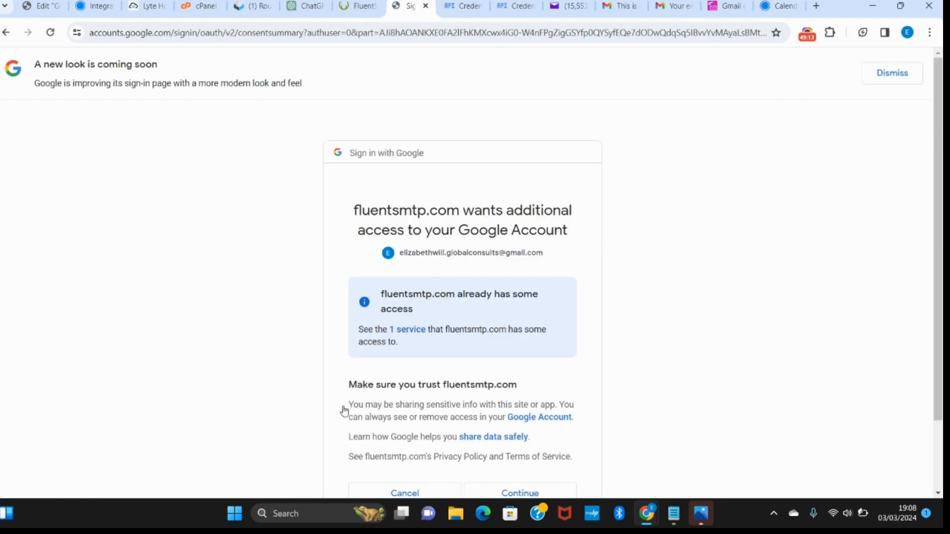
scroll(345, 411, "down", 2)
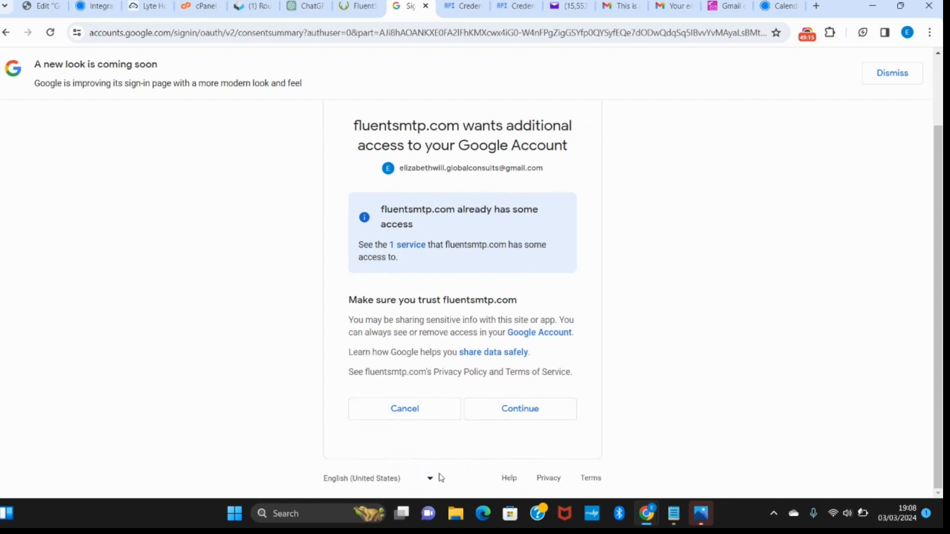
left_click(539, 409)
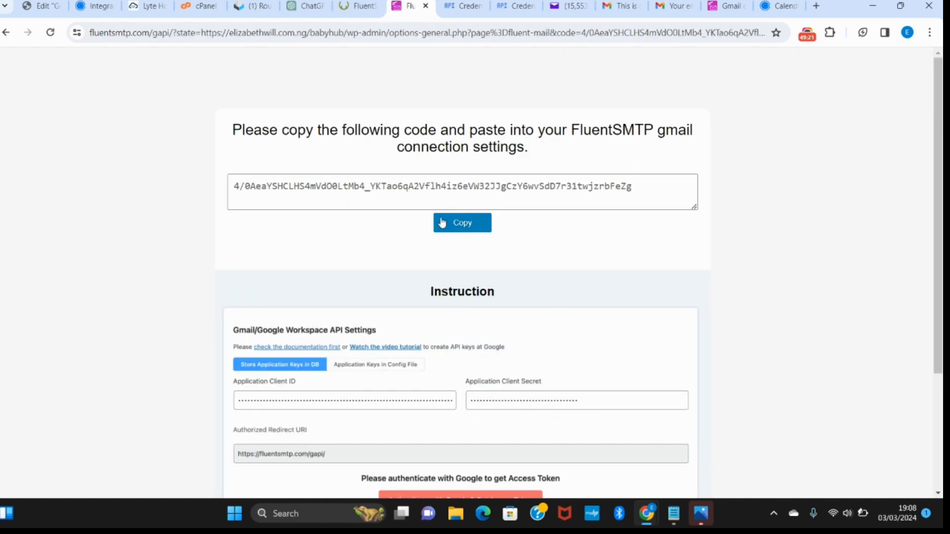
- Copy the generated authorization code into the FluentSMTP Access Token field, save the connection settings, and dismiss the browser's password-saving offer
left_click(443, 223)
left_click(355, 6)
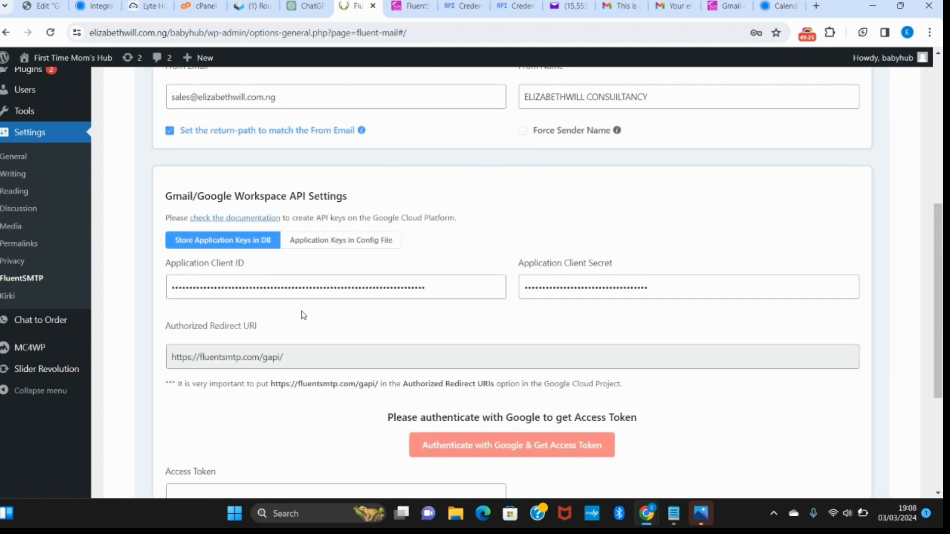
scroll(262, 337, "down", 3)
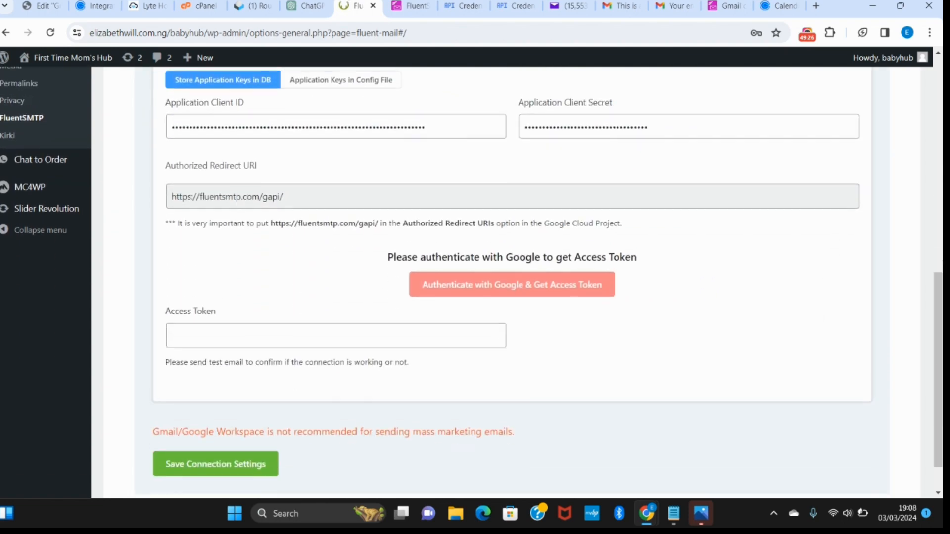
left_click(272, 333)
key("ctrl+v")
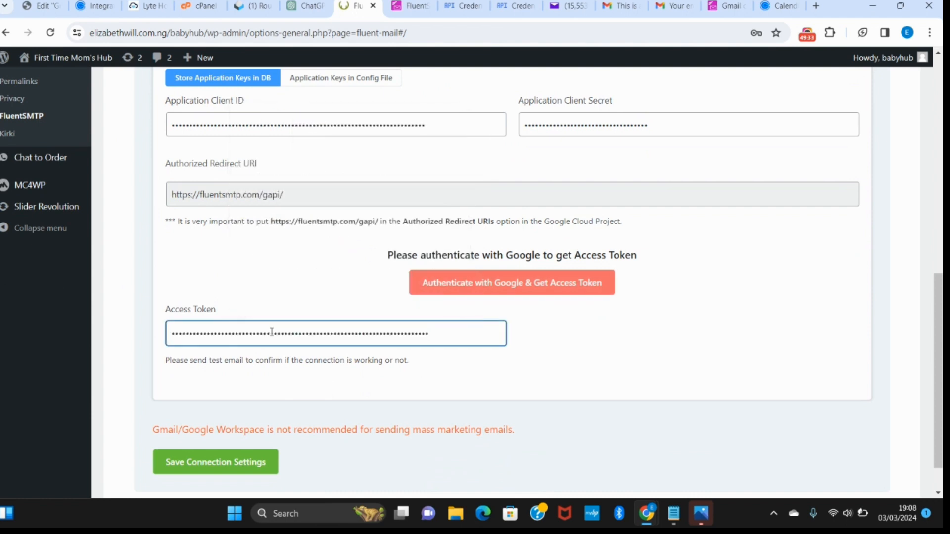
scroll(271, 332, "down", 1)
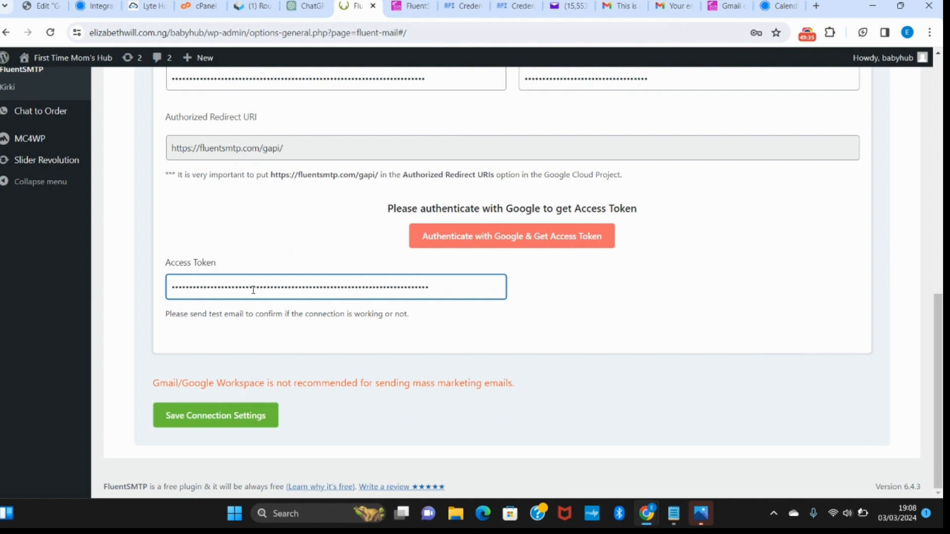
left_click(258, 421)
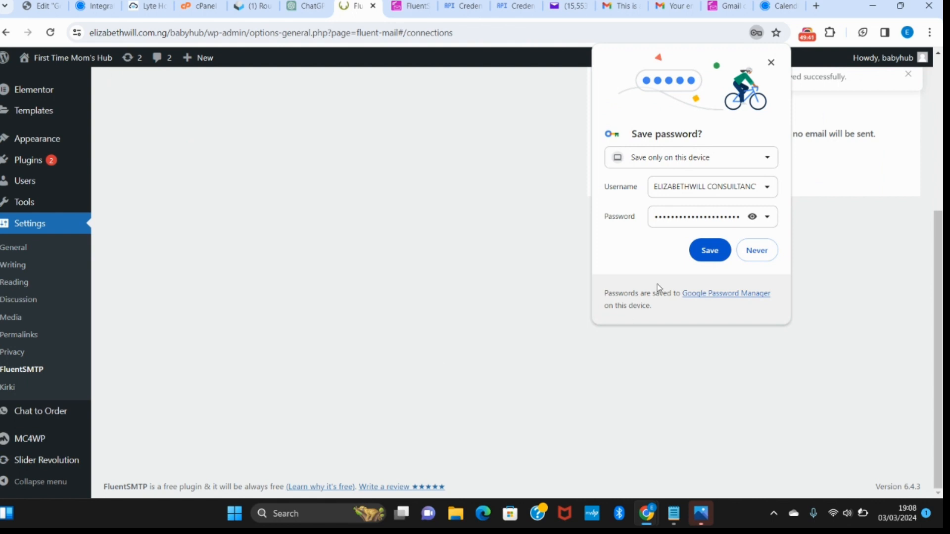
left_click(771, 63)
scroll(450, 333, "up", 2)
scroll(450, 333, "up", 3)
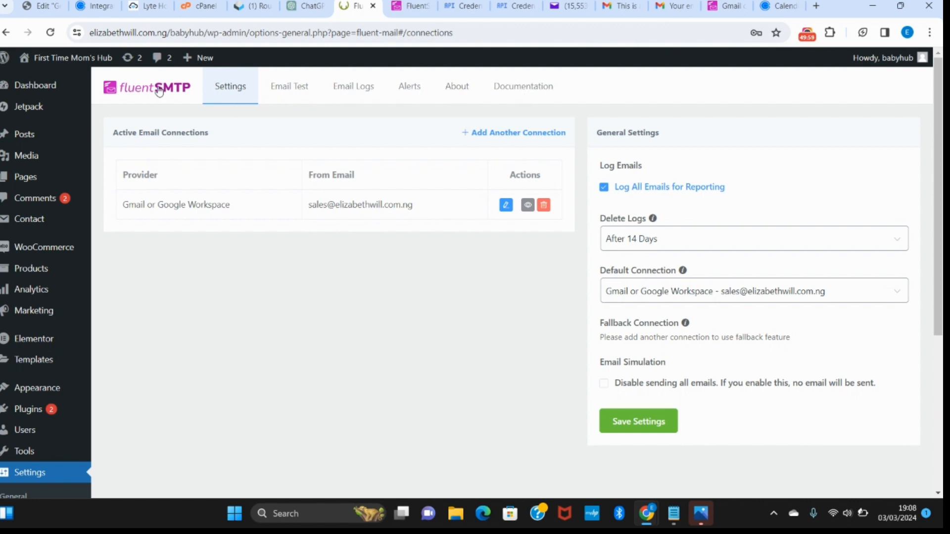
- Set up a FluentSMTP test email with the website's sales address as both sender and recipient
left_click(292, 97)
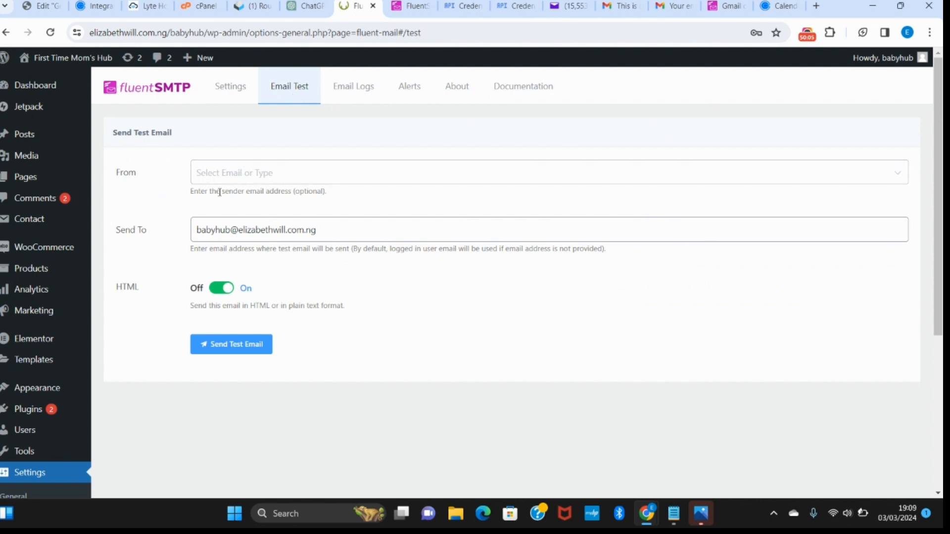
left_click(293, 181)
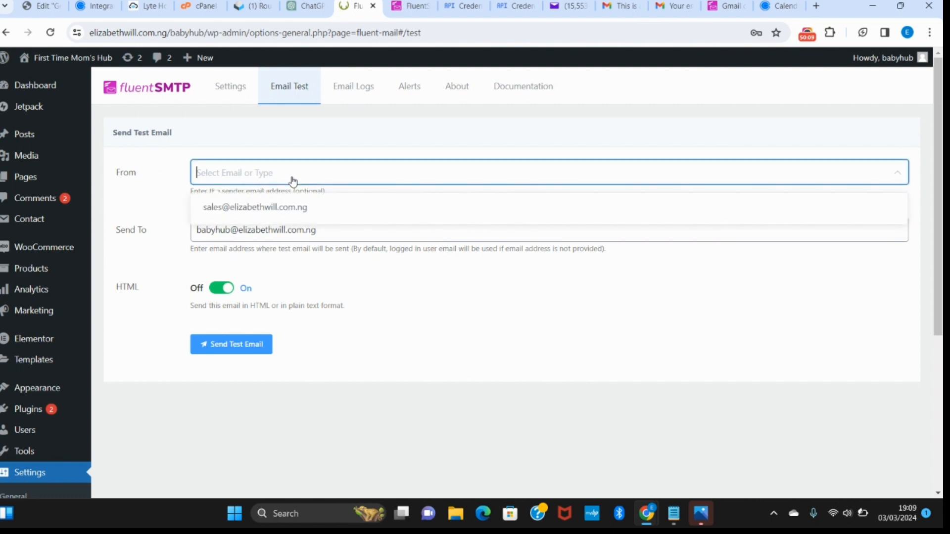
left_click(265, 210)
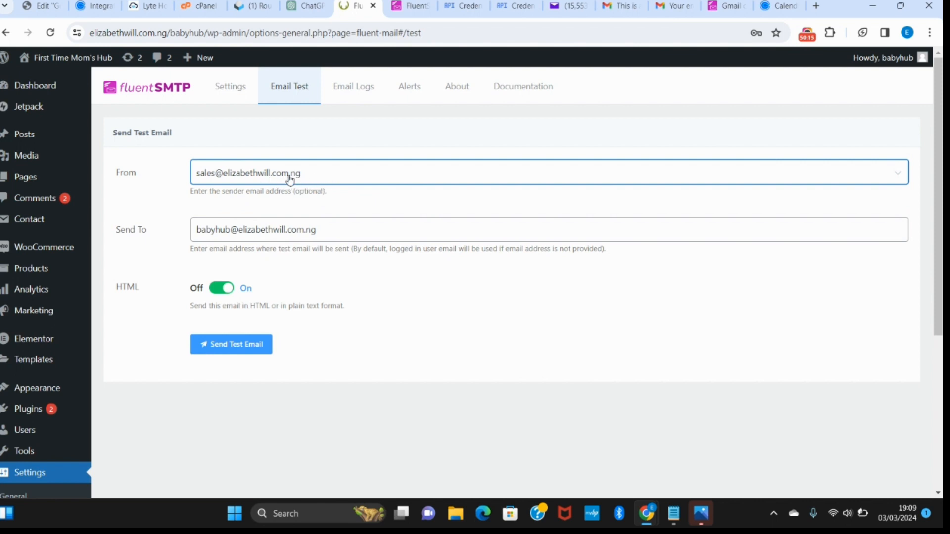
triple_click(318, 228)
key("ctrl+v")
- Change the test email's recipient to the website's info address and send the test email
triple_click(321, 228)
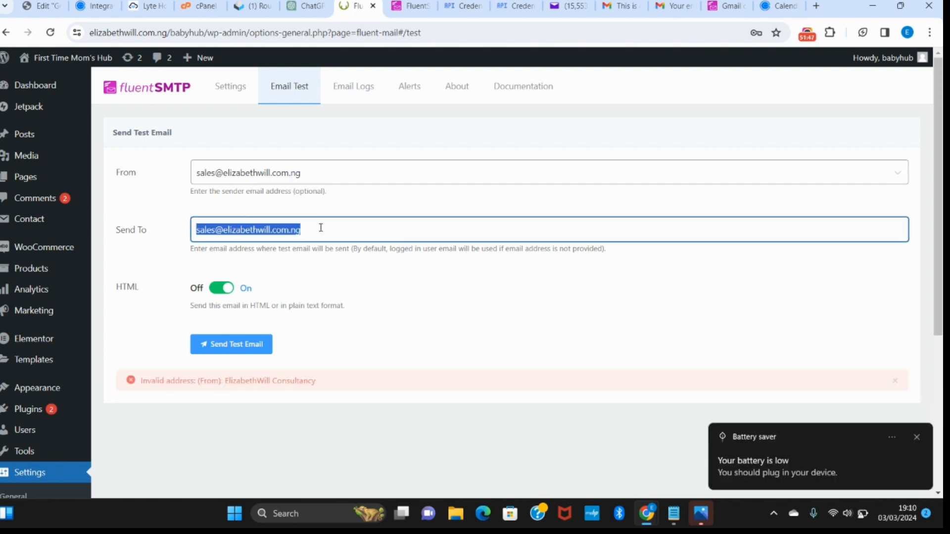
key("Left")
key("Delete")
key("Delete")
key("Delete")
key("Delete")
key("Delete")
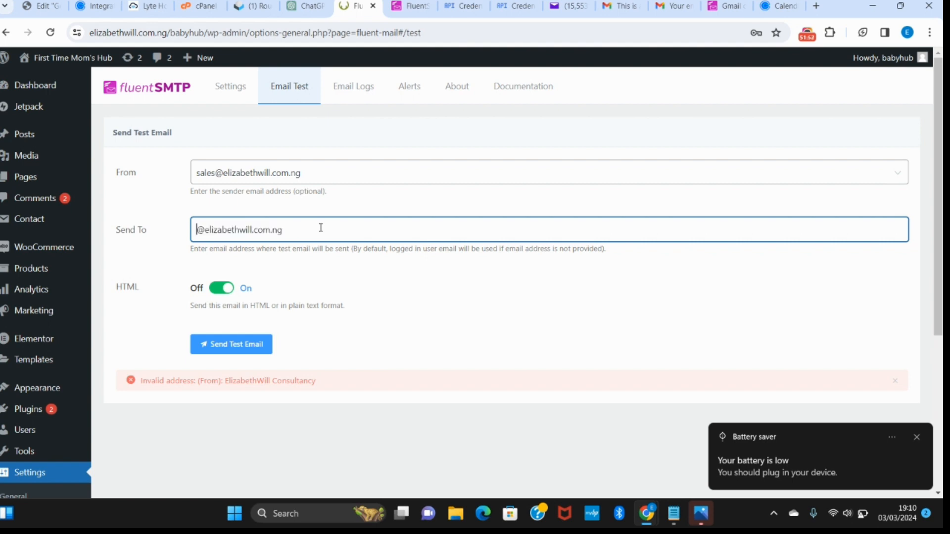
type("info")
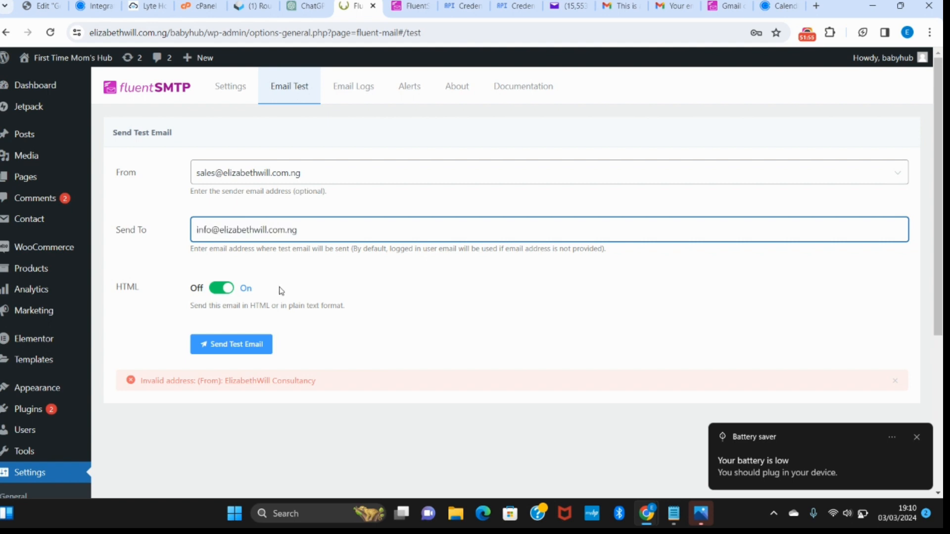
left_click(263, 344)
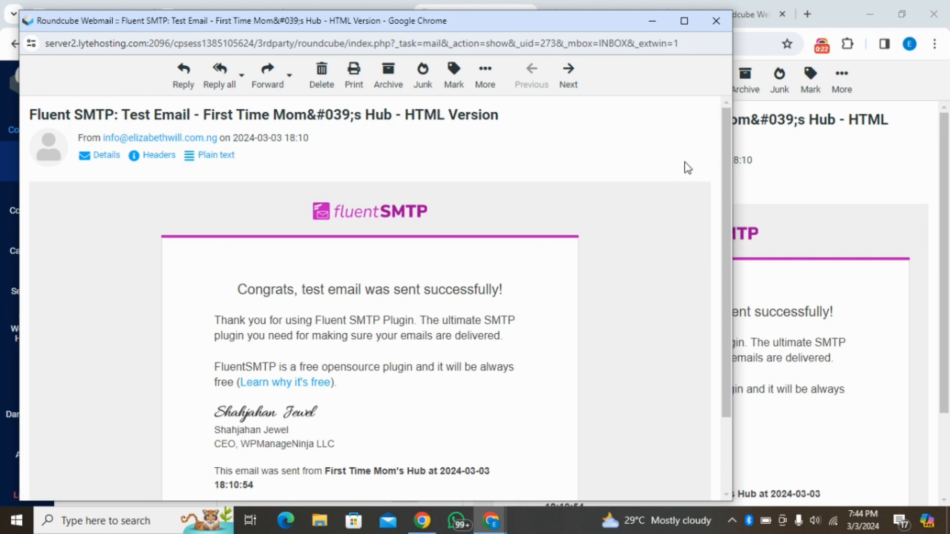
- Read through the received FluentSMTP test email in Roundcube and check the sending stats on the FluentSMTP dashboard
left_click_drag(724, 172, 725, 275)
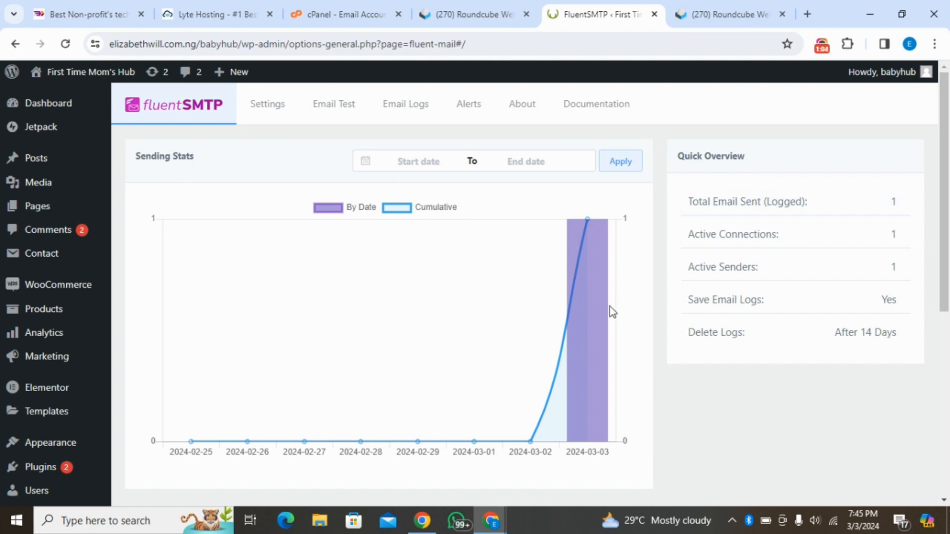
mouse_move(589, 232)
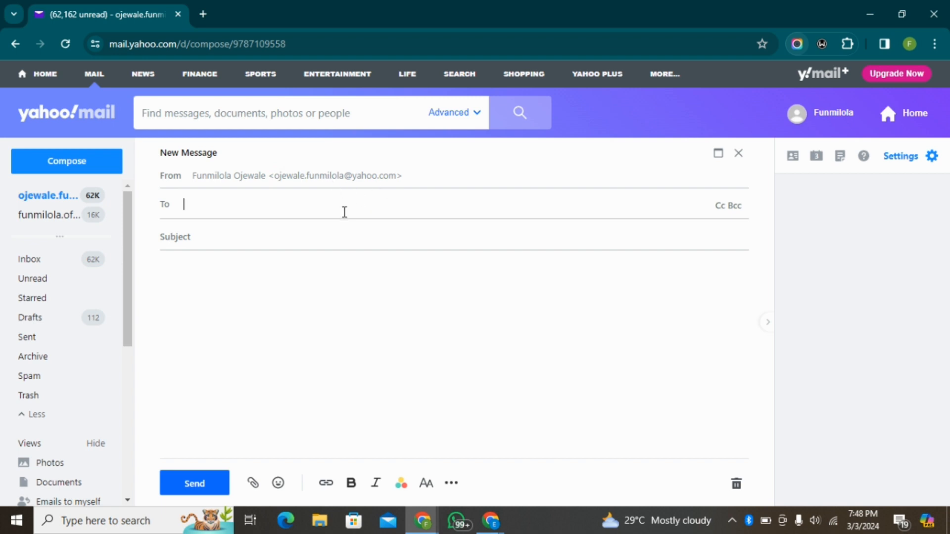
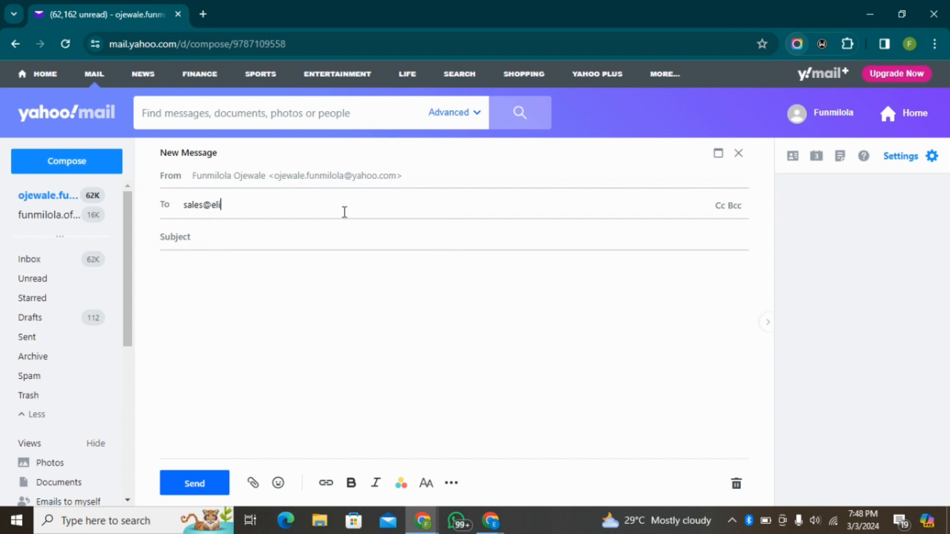
- Address the new message in Yahoo Mail to the website's sales email address
key("Return")
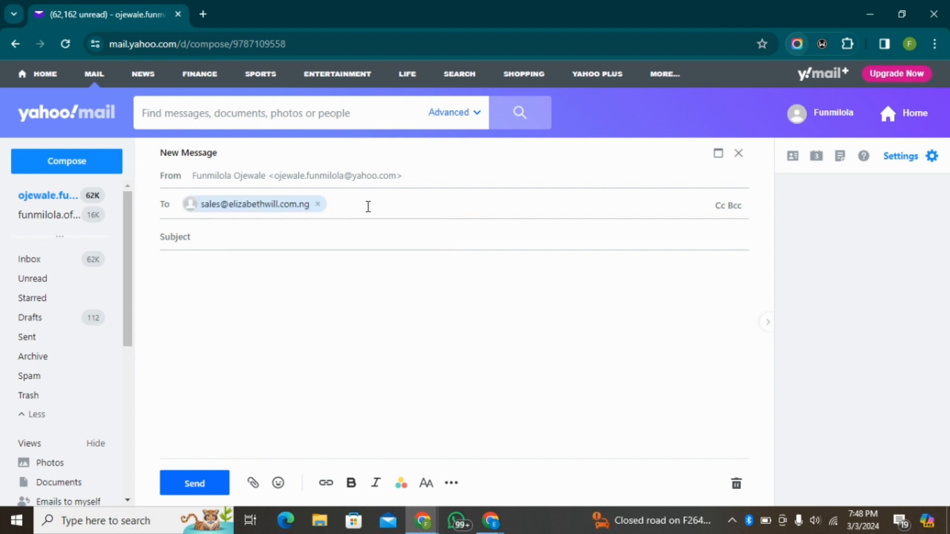
- Give the message the subject "AUTORESPONDER TEST FOR FLUENT SMTP" and the body "This is yet another test mail", and send it
left_click(220, 238)
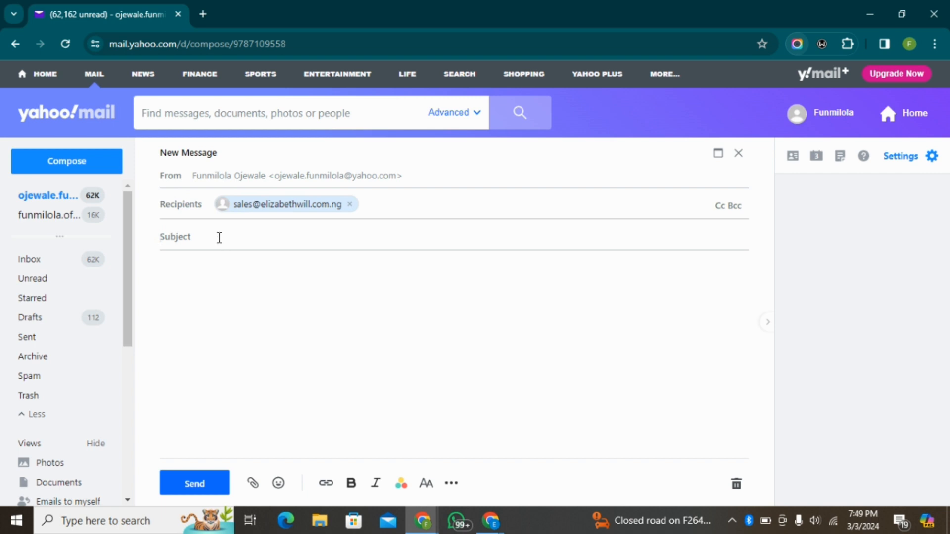
type("AUTORESPONDER TEST FOR FLUENT SMTP")
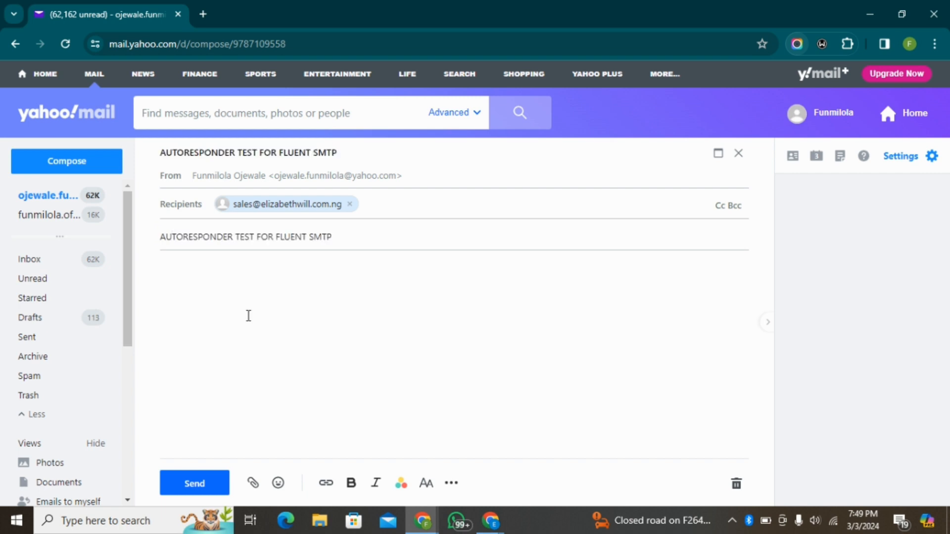
type("This is yet another test mail")
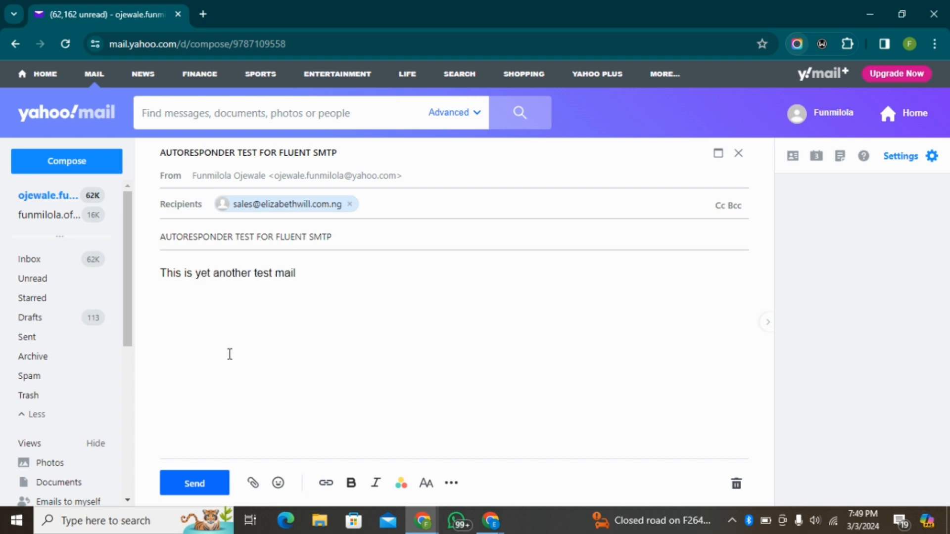
left_click(195, 490)
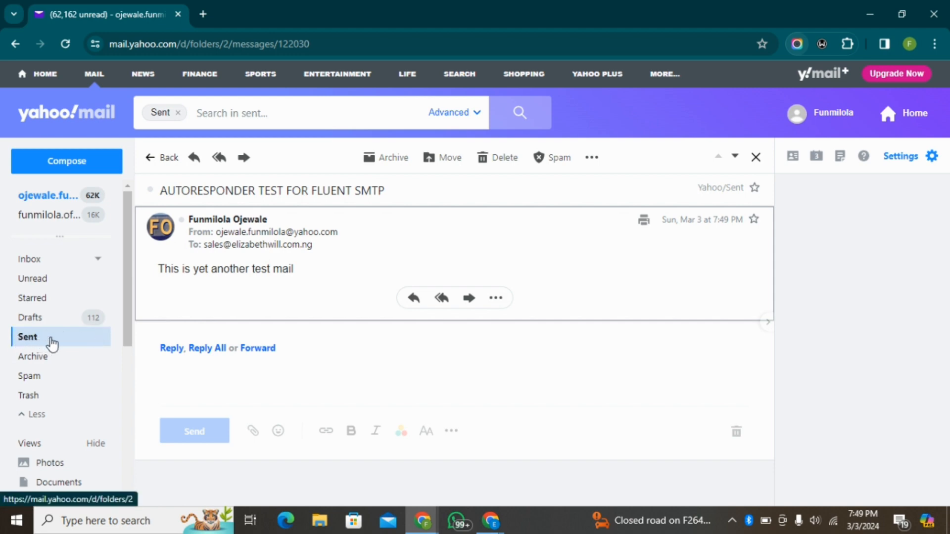
- Switch back to the cPanel email accounts and open the sales account's inbox in Roundcube
left_click(875, 7)
left_click(932, 9)
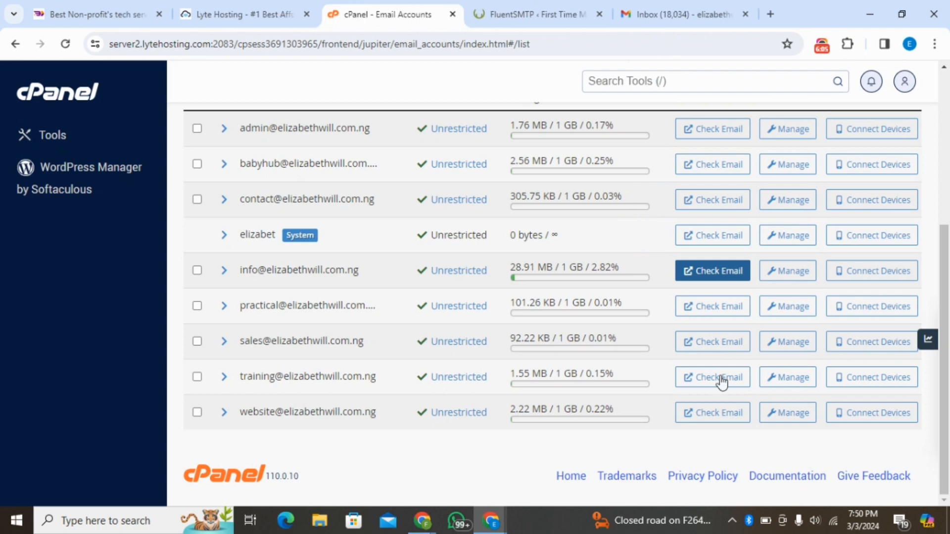
left_click(707, 347)
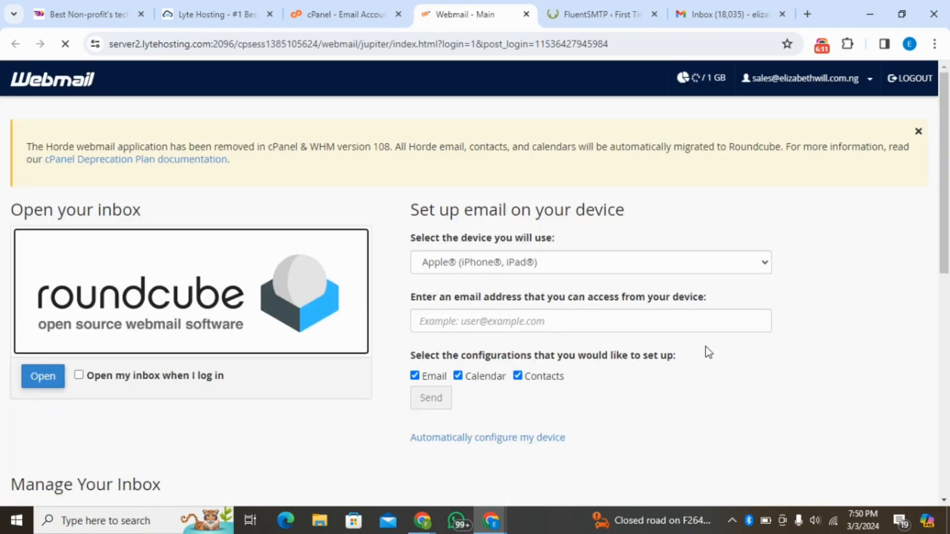
left_click(40, 380)
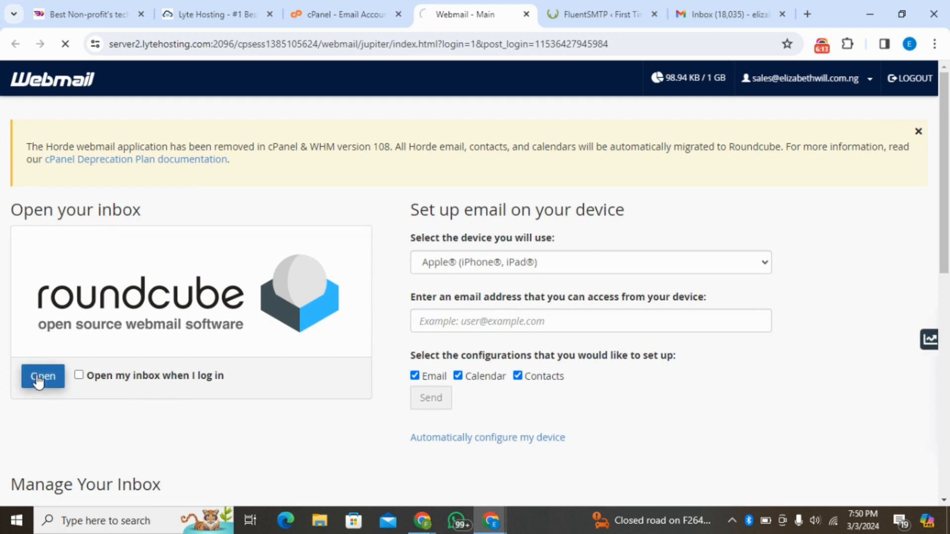
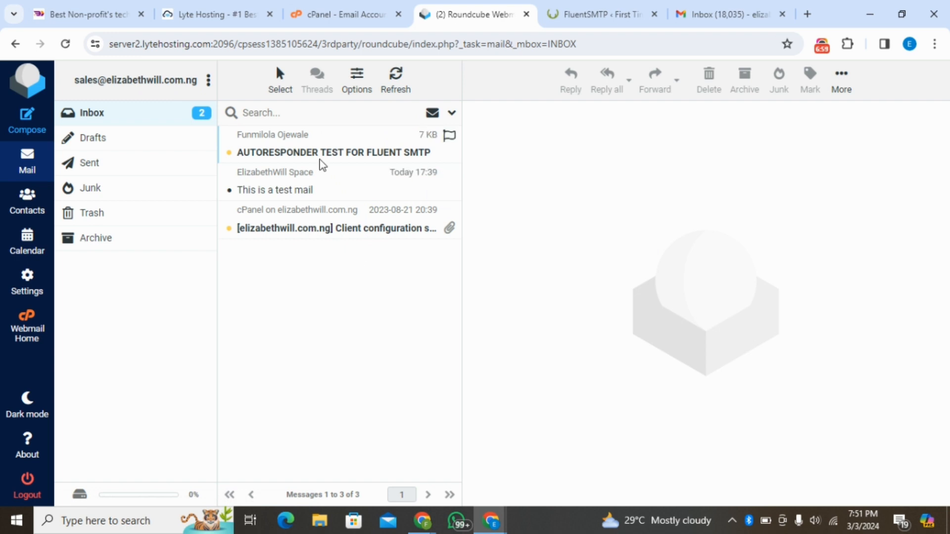
- Read the autoresponder test message in Roundcube and review the email account forwarders in cPanel
left_click(313, 135)
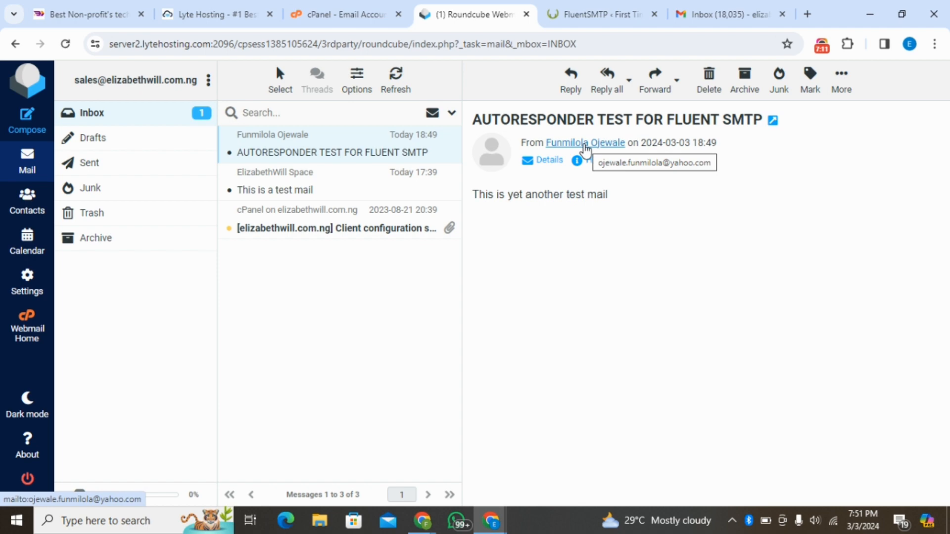
left_click(343, 15)
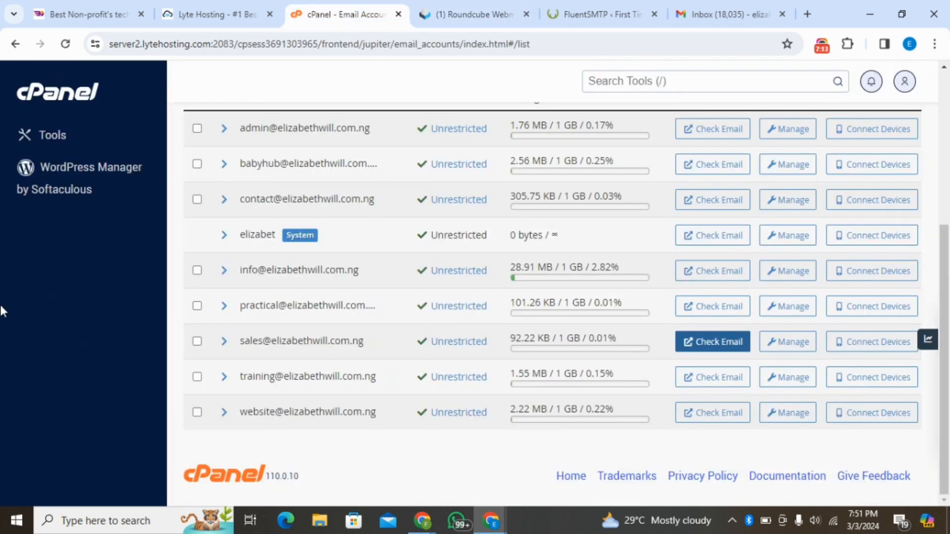
scroll(0, 305, "up", 5)
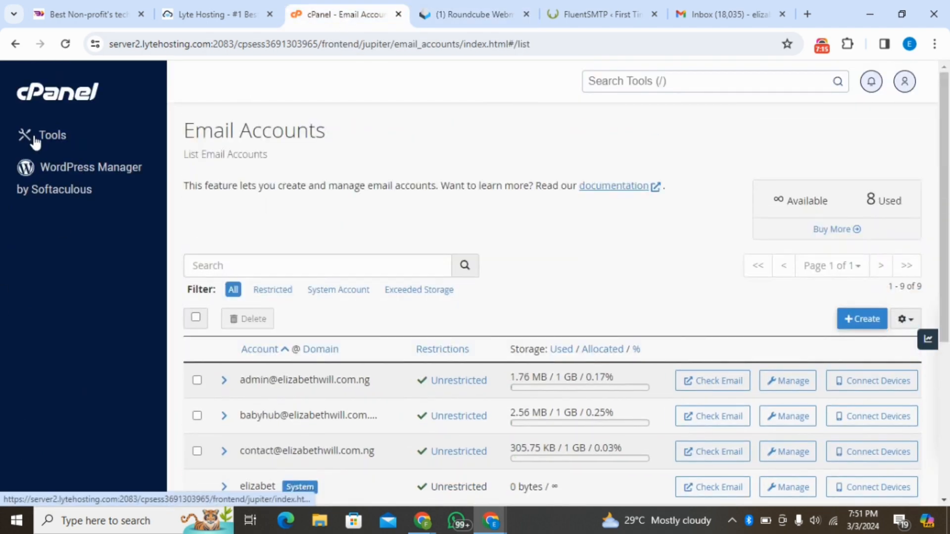
left_click(35, 138)
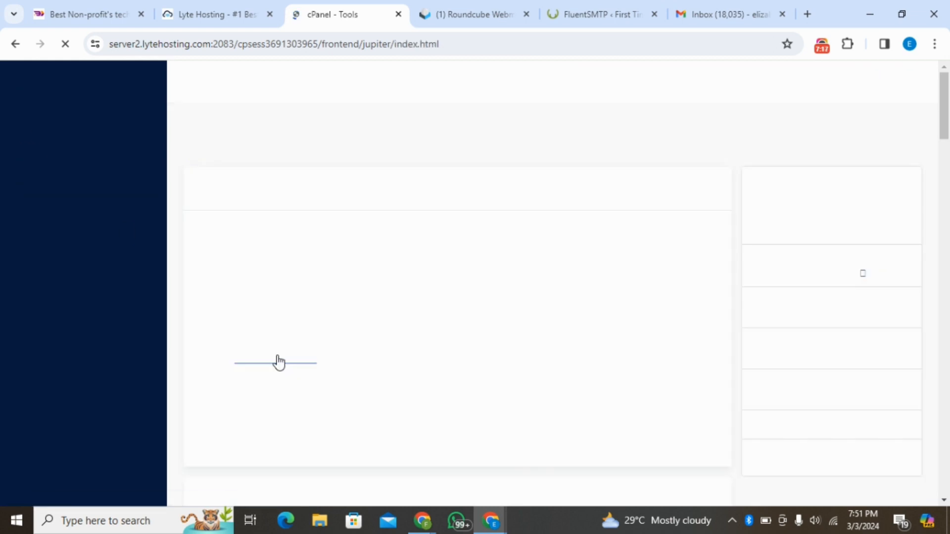
left_click(435, 333)
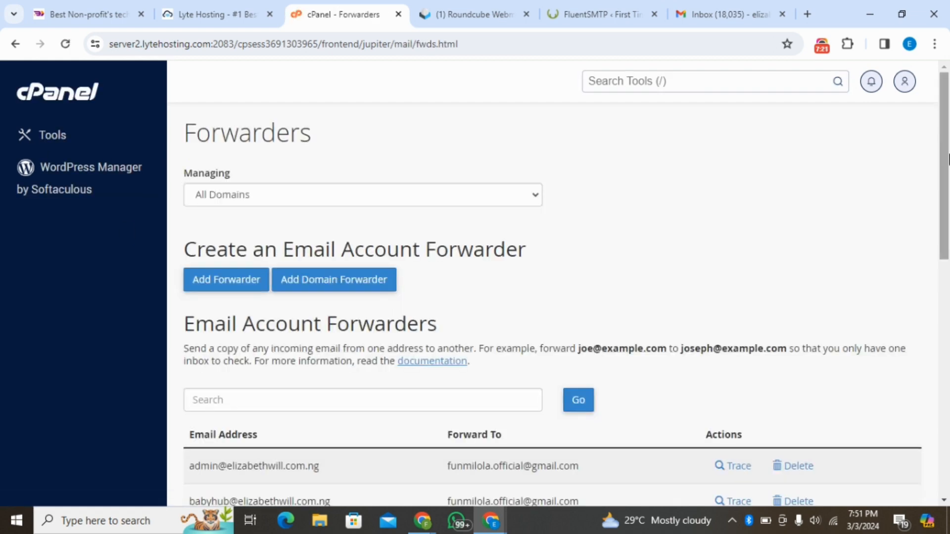
left_click_drag(949, 158, 949, 324)
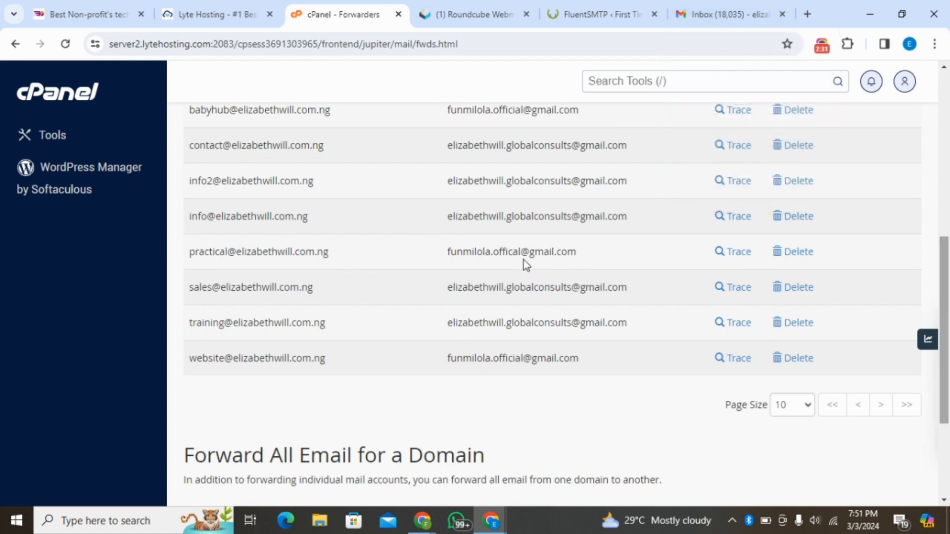
- Check the forwarded "AUTORESPONDER TEST FOR FLUENT SMTP" message in Gmail, look through the Spam folder, and return to the inbox
left_click(696, 7)
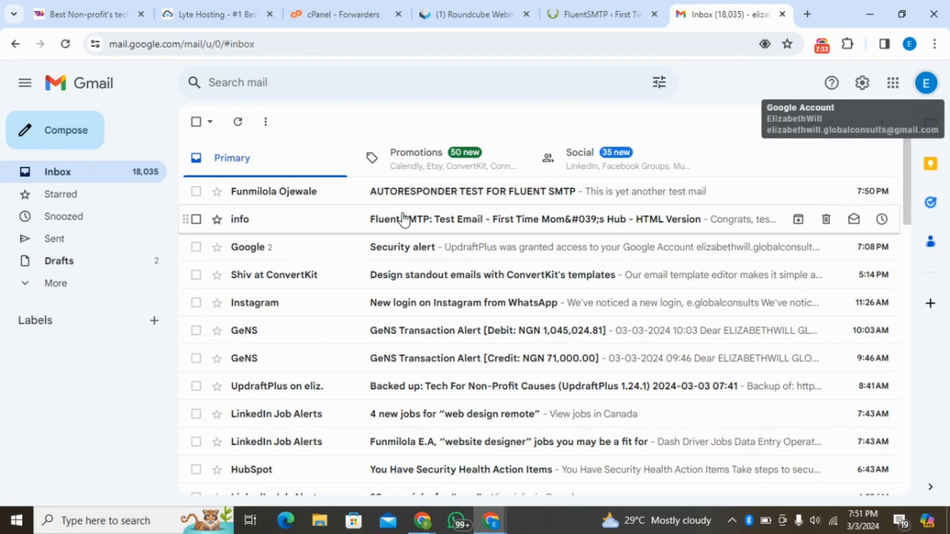
left_click(456, 204)
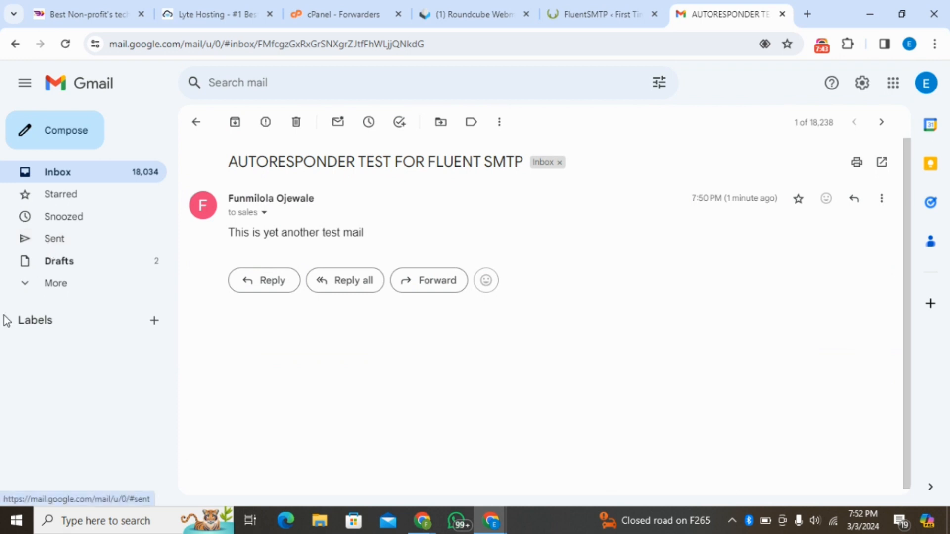
left_click(25, 291)
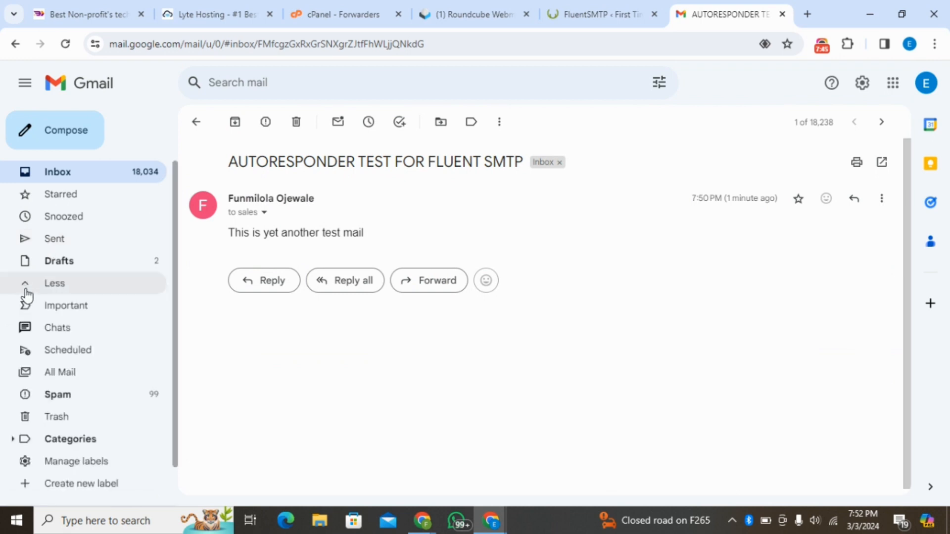
left_click(55, 403)
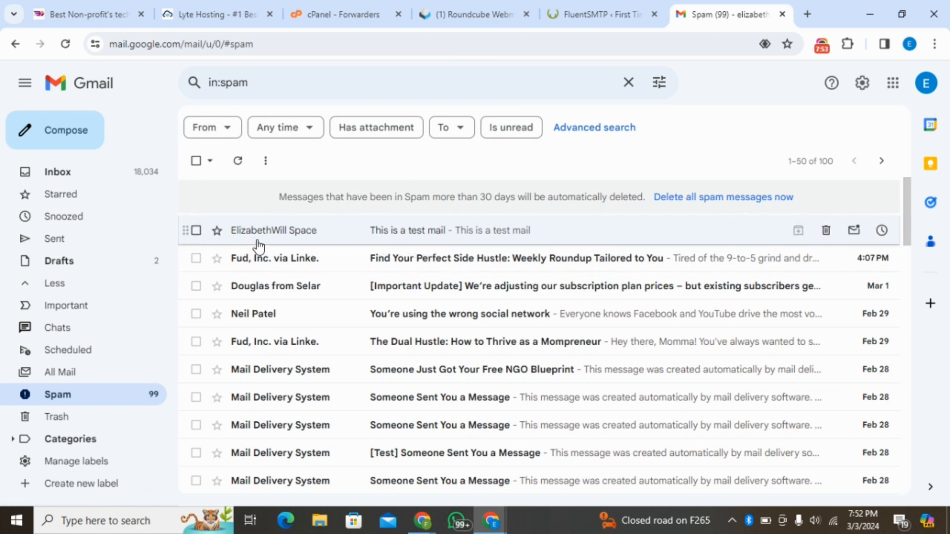
left_click(62, 173)
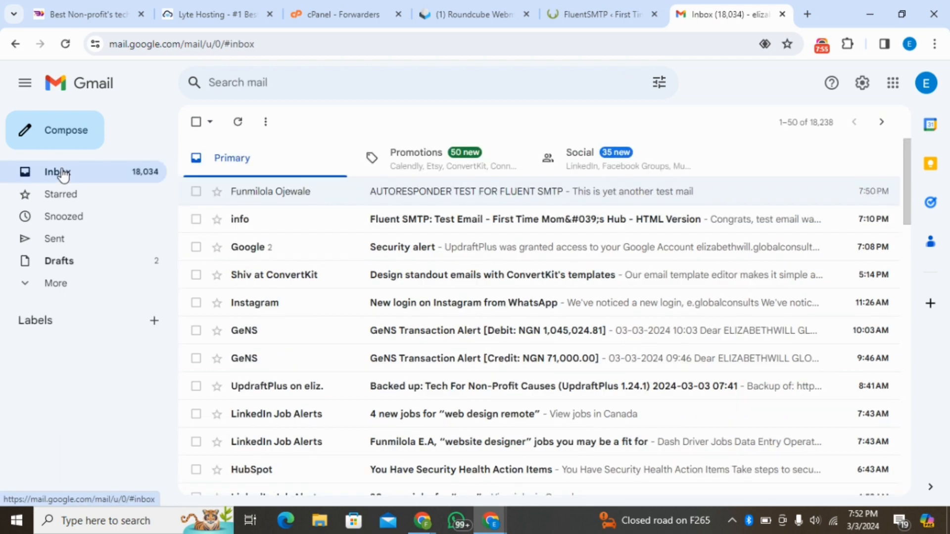
- Reopen the forwarded test message in Gmail and check the auto-reply "Your email has been received!" in Yahoo Mail
left_click(418, 194)
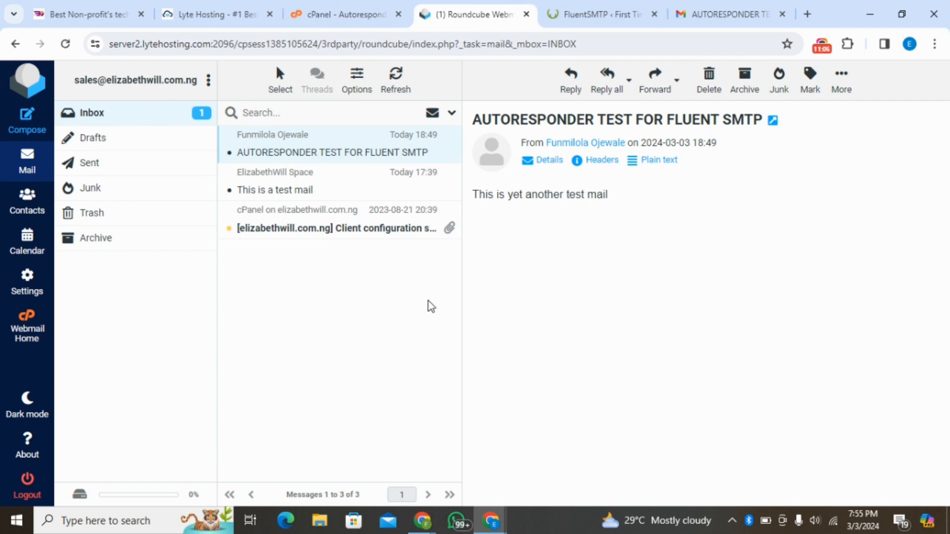
left_click(869, 15)
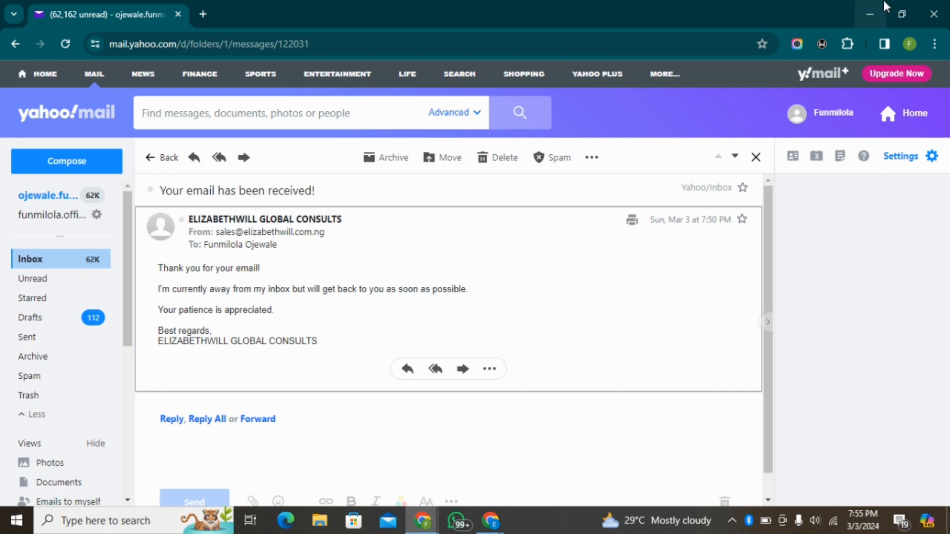
left_click(869, 14)
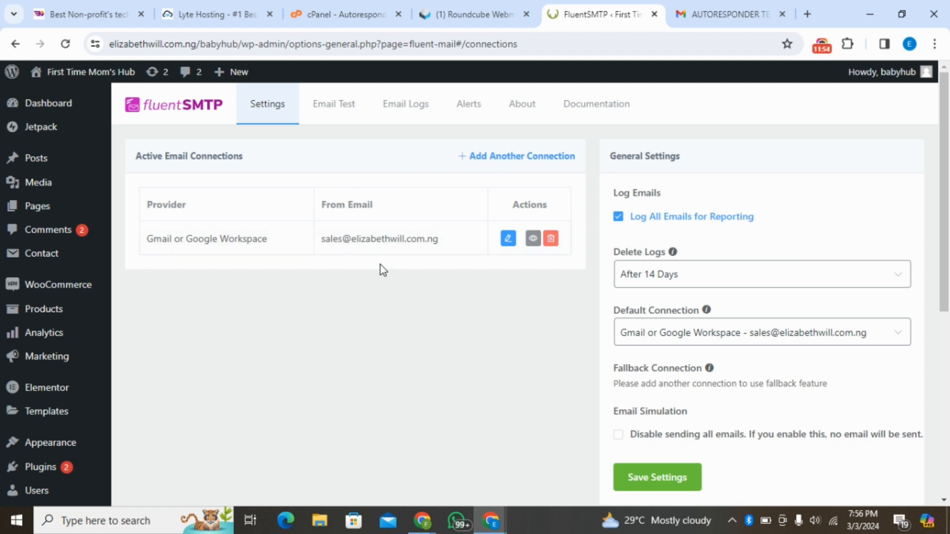
- Add another FluentSMTP connection with Other SMTP as the provider and enter the training account's address as the From Email
left_click(514, 157)
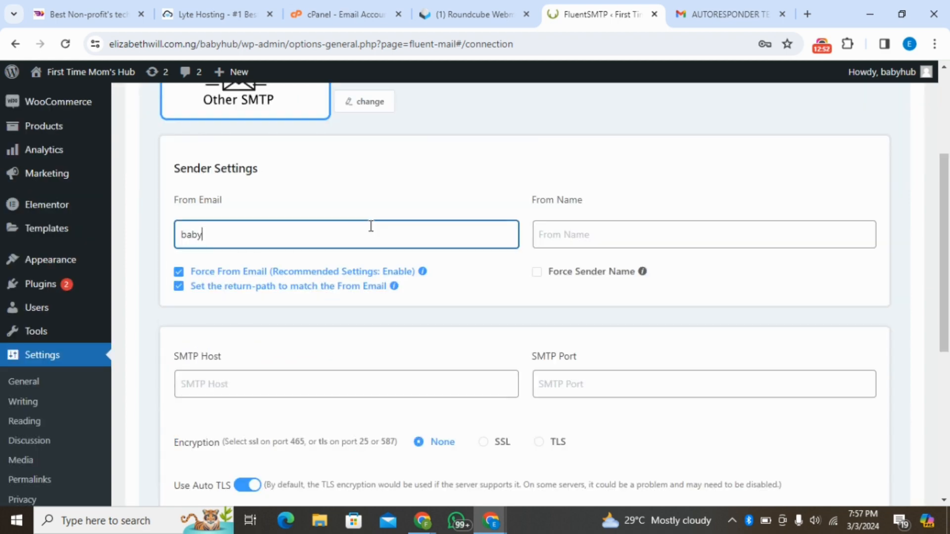
double_click(371, 226)
key("BackSpace")
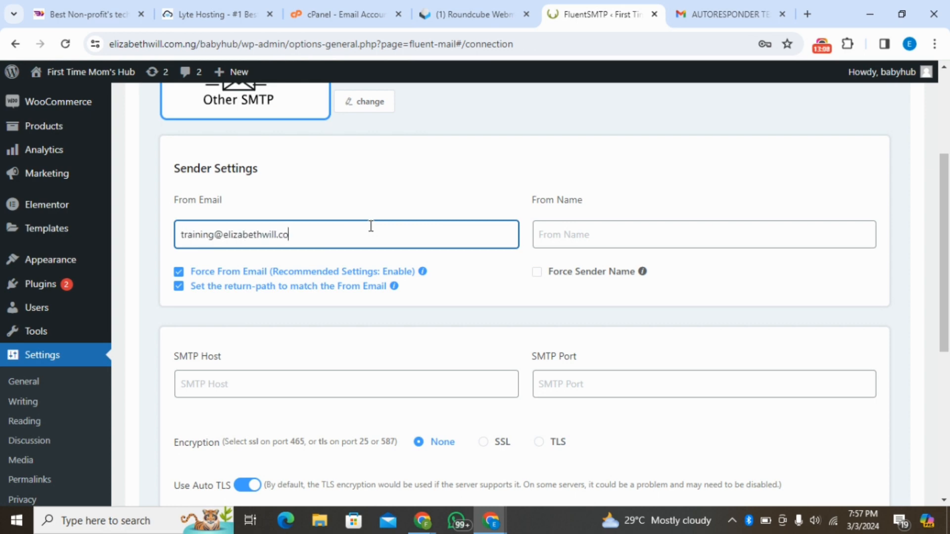
- Set the connection's From Name to "ELIZABETHWILL TRAINING"
left_click(567, 226)
type("E")
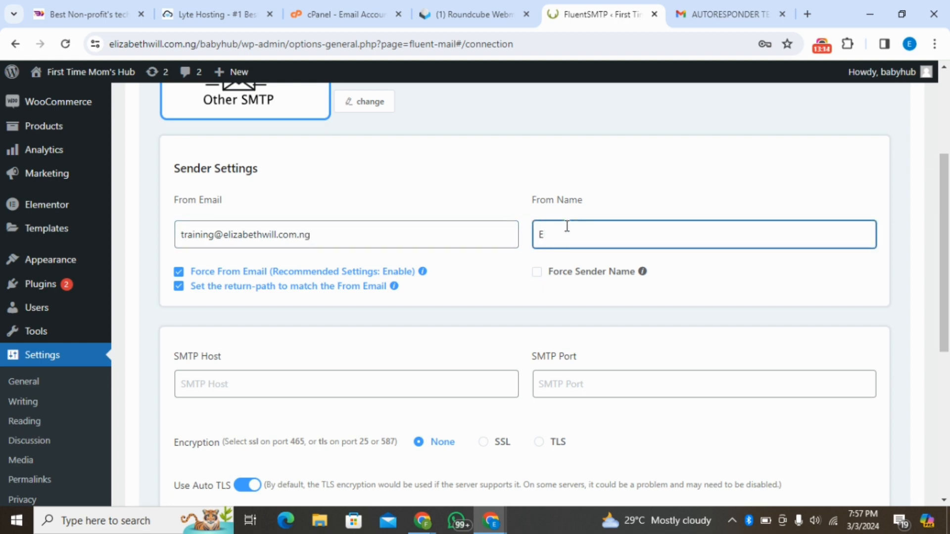
type("LIZABETHWILL TRAINING")
scroll(218, 272, "down", 3)
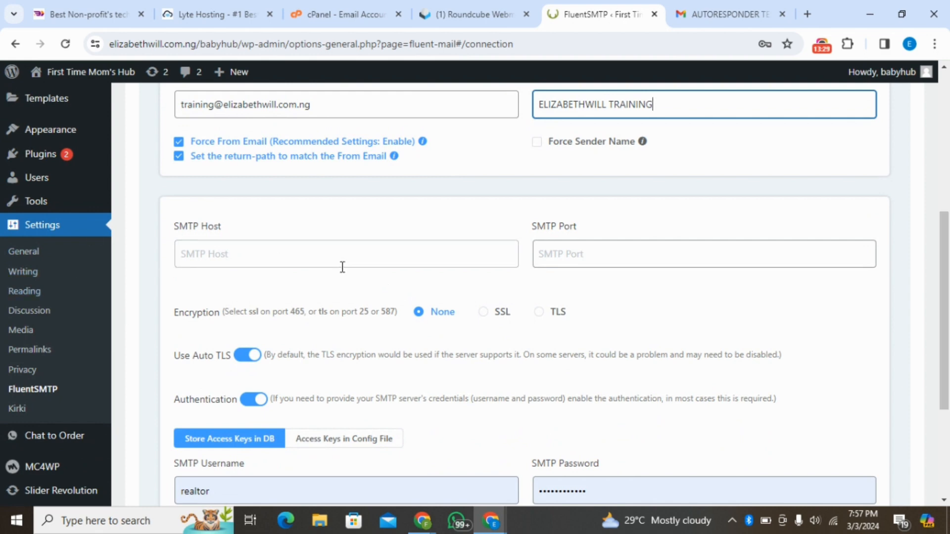
left_click(472, 14)
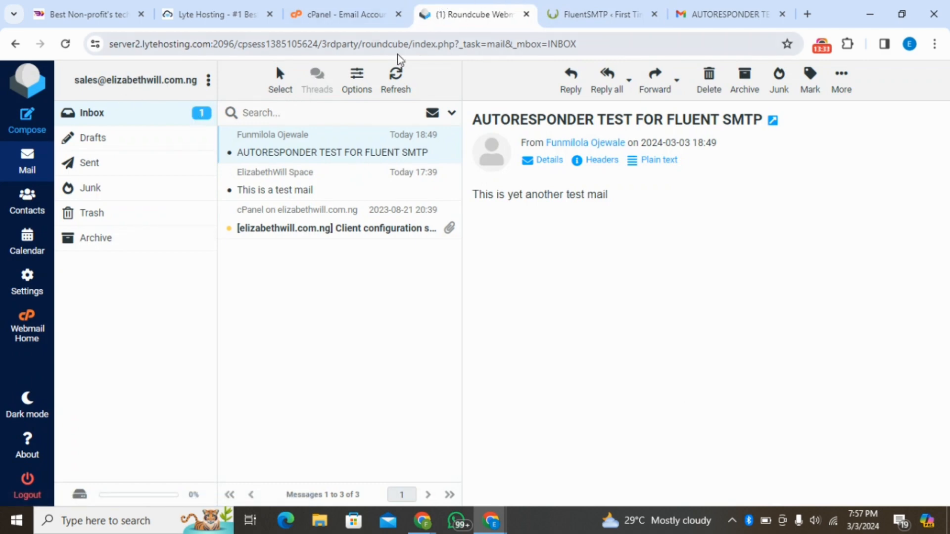
left_click(15, 41)
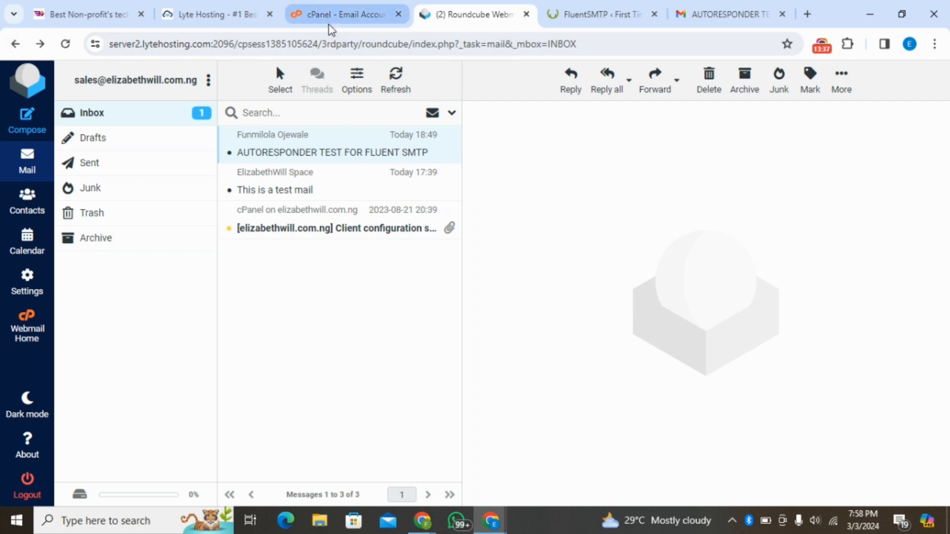
left_click(11, 48)
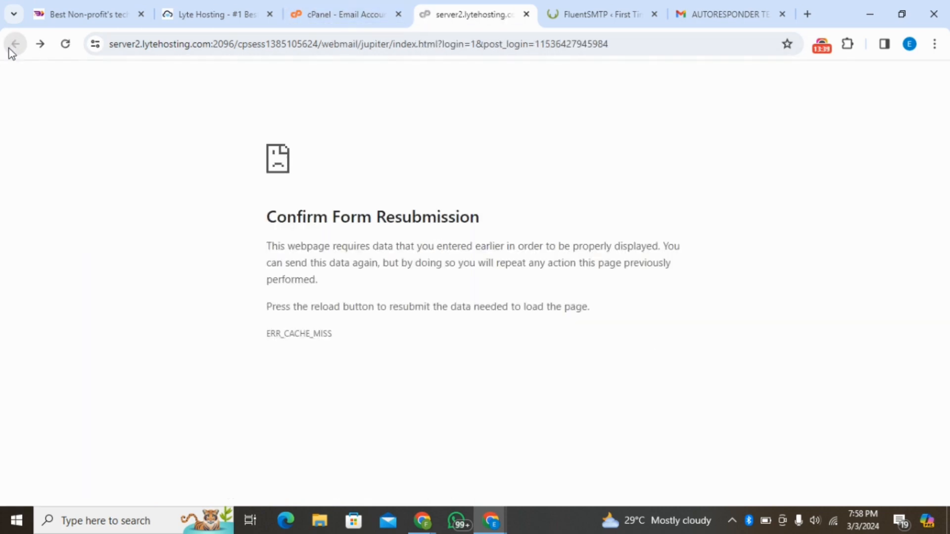
left_click(11, 48)
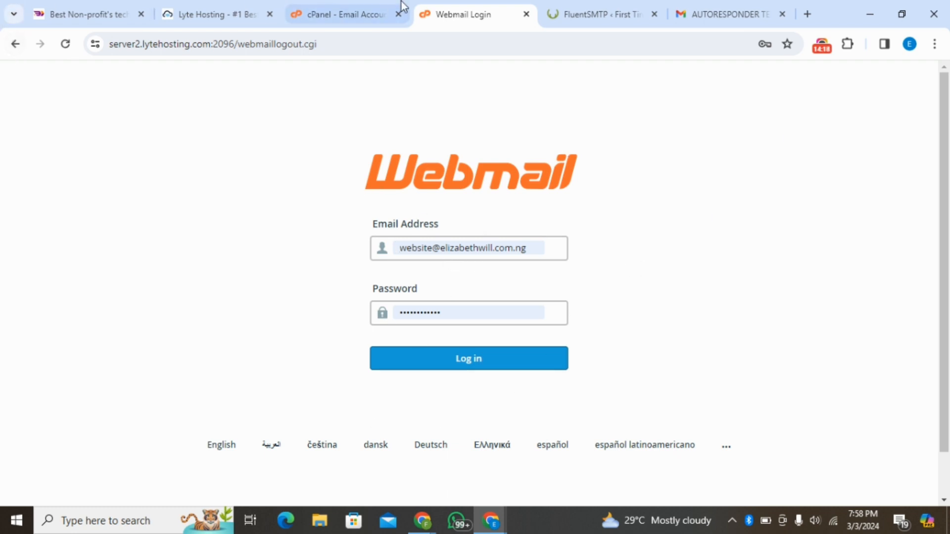
- Open the Email Accounts list in cPanel and close the webmail login page
left_click(385, 7)
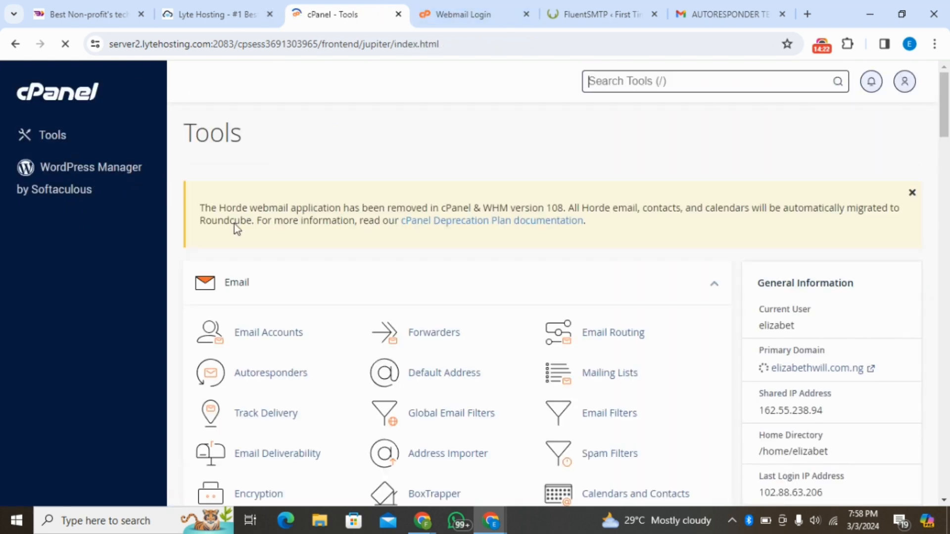
left_click(266, 341)
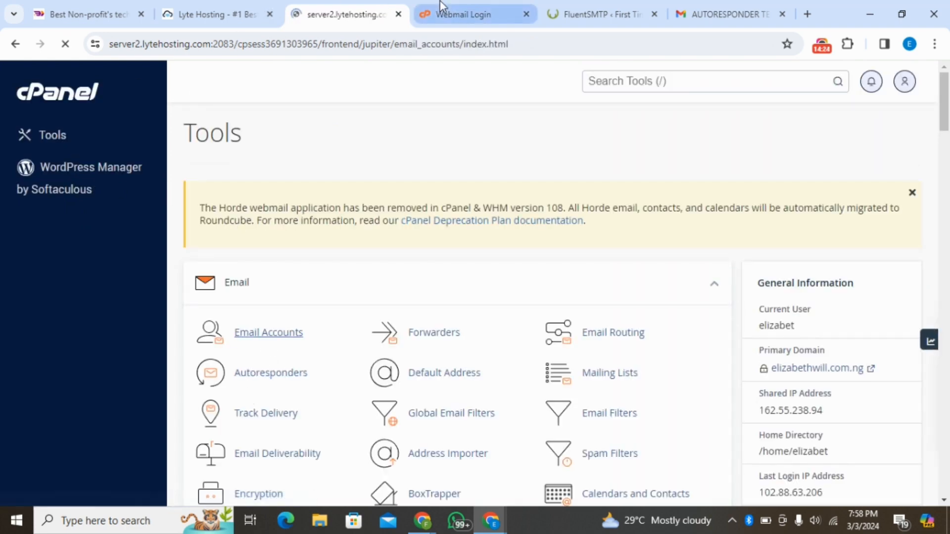
left_click(440, 14)
left_click(526, 14)
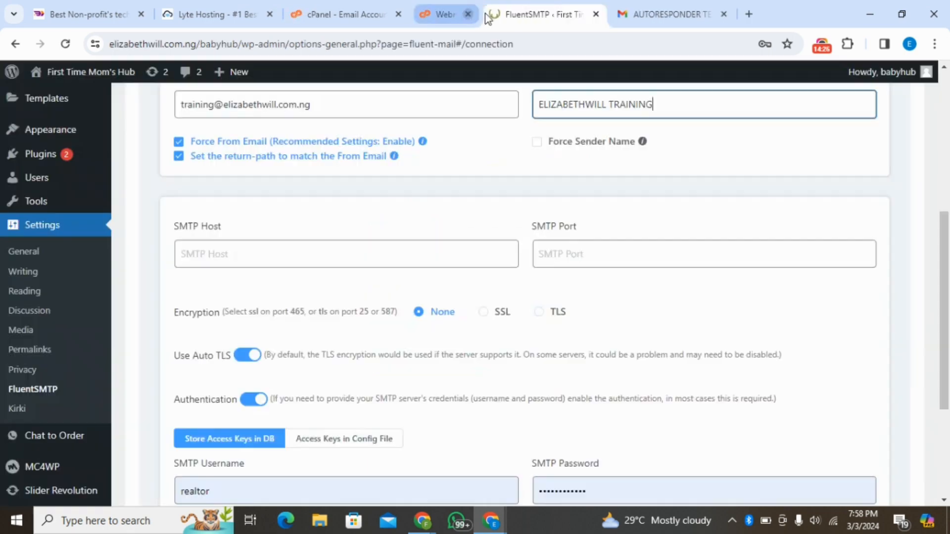
left_click(370, 10)
left_click(470, 14)
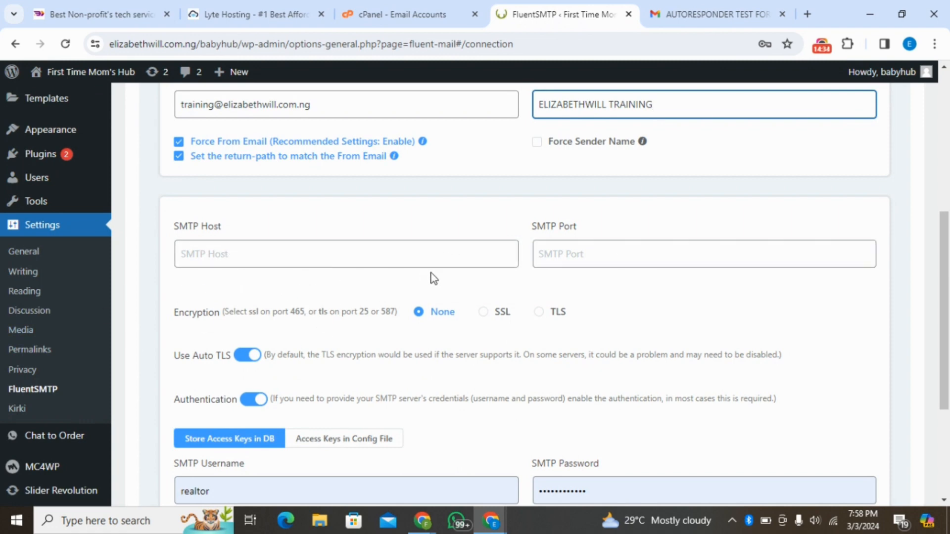
- Open webmail for the training account from the cPanel email accounts and deny Interface Analytics data collection
left_click(396, 14)
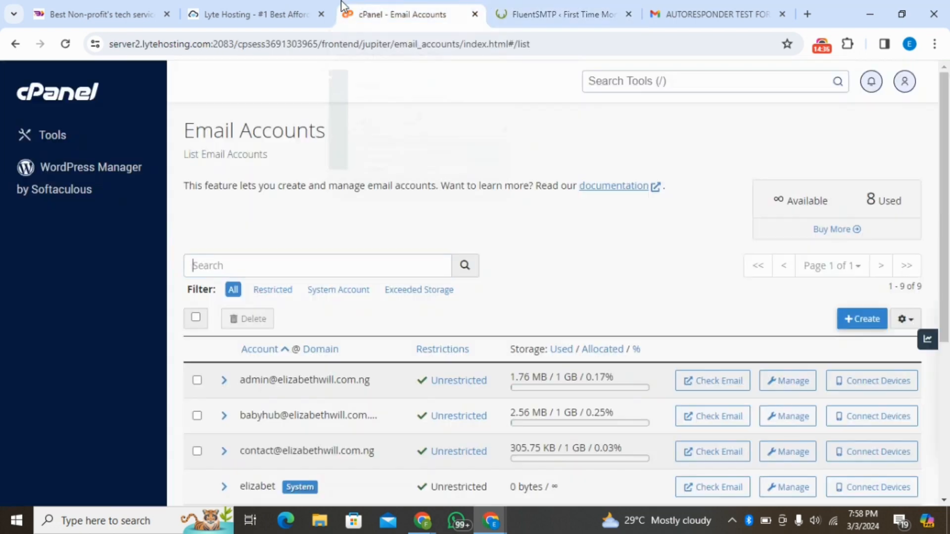
left_click_drag(948, 249, 948, 395)
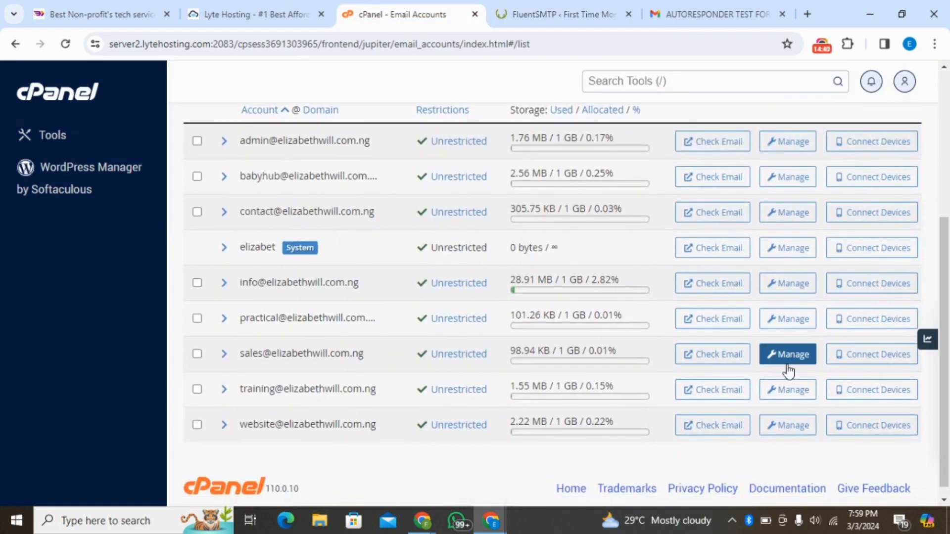
left_click(705, 391)
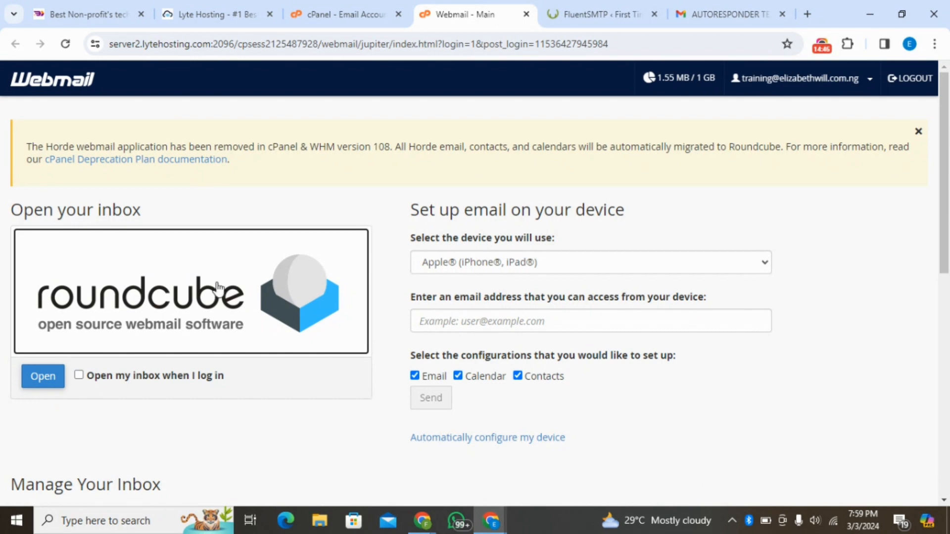
left_click(883, 354)
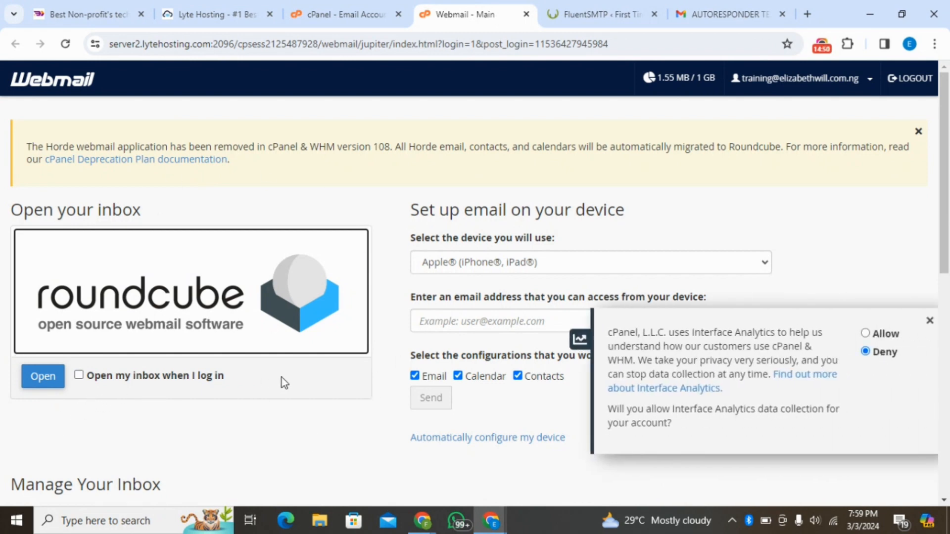
left_click(929, 323)
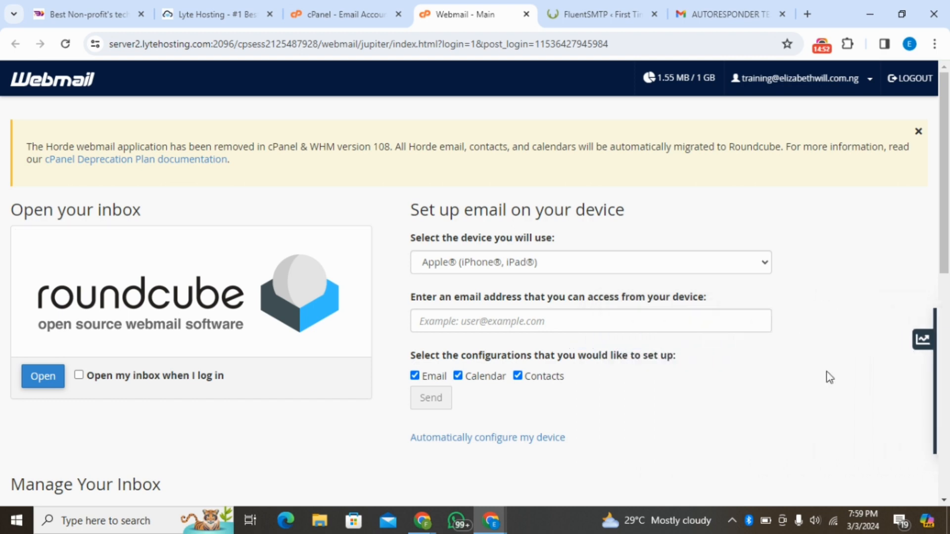
- Open the mail client setup page for the training account in webmail and show its manual settings
scroll(948, 289, "down", 3)
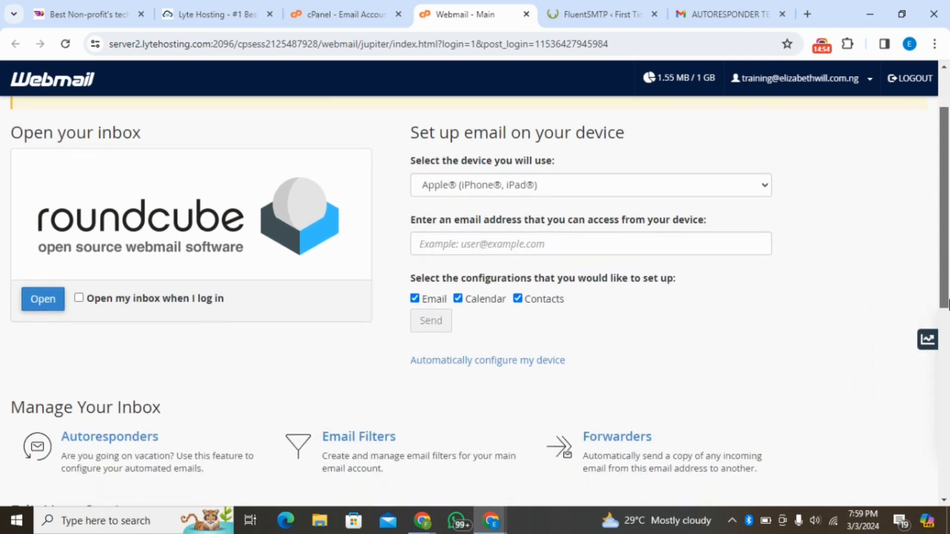
left_click_drag(948, 337, 948, 444)
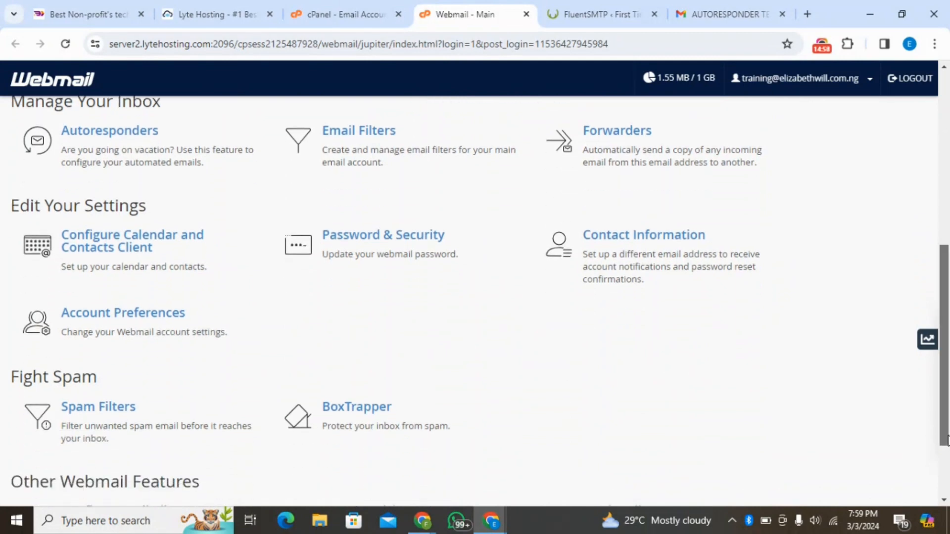
scroll(551, 468, "down", 3)
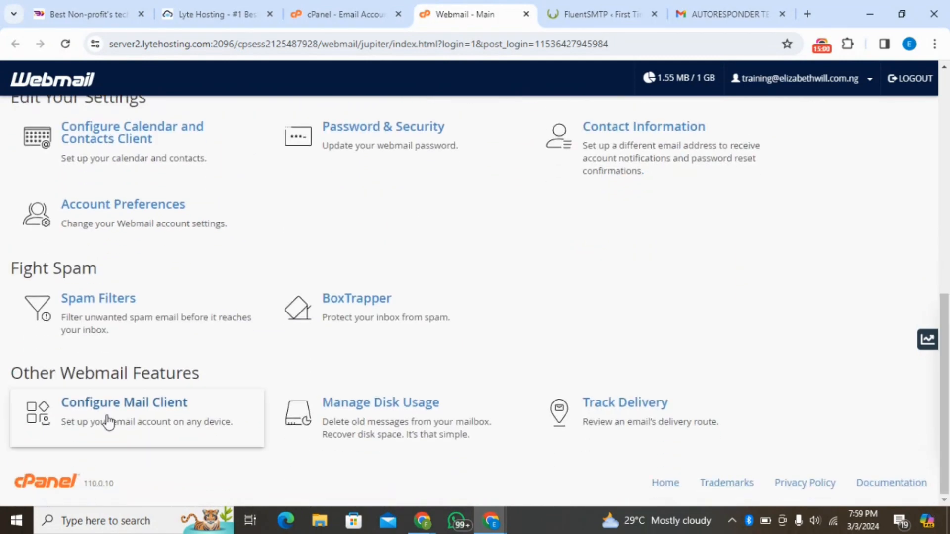
left_click_drag(948, 384, 948, 334)
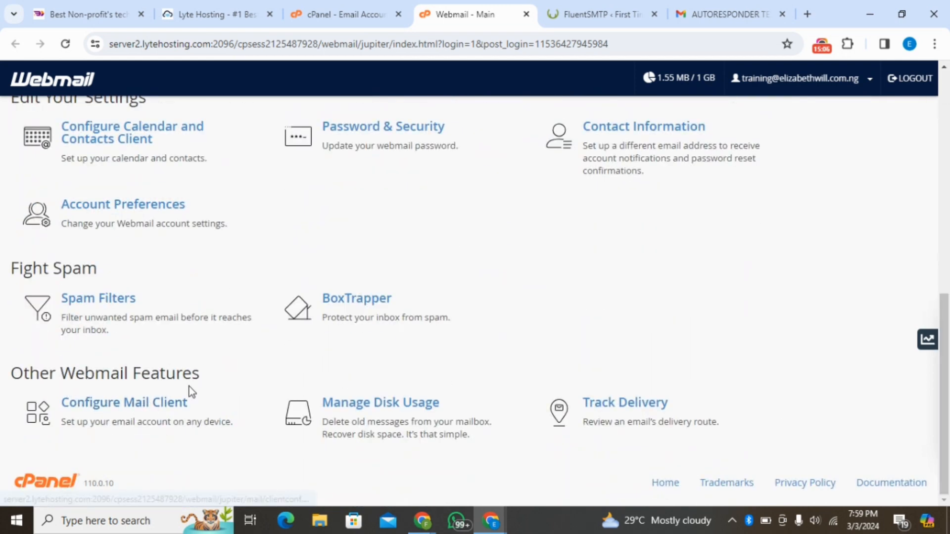
left_click(135, 412)
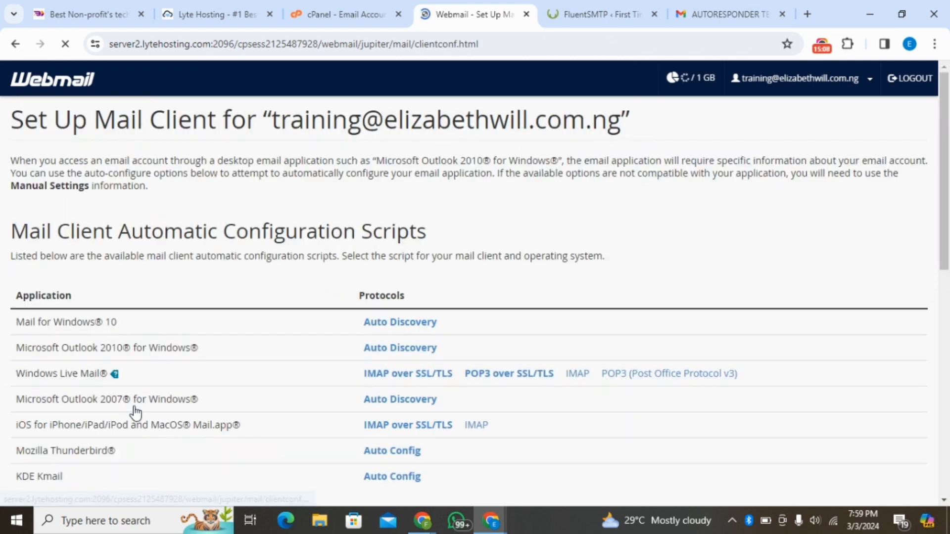
left_click_drag(948, 232, 948, 391)
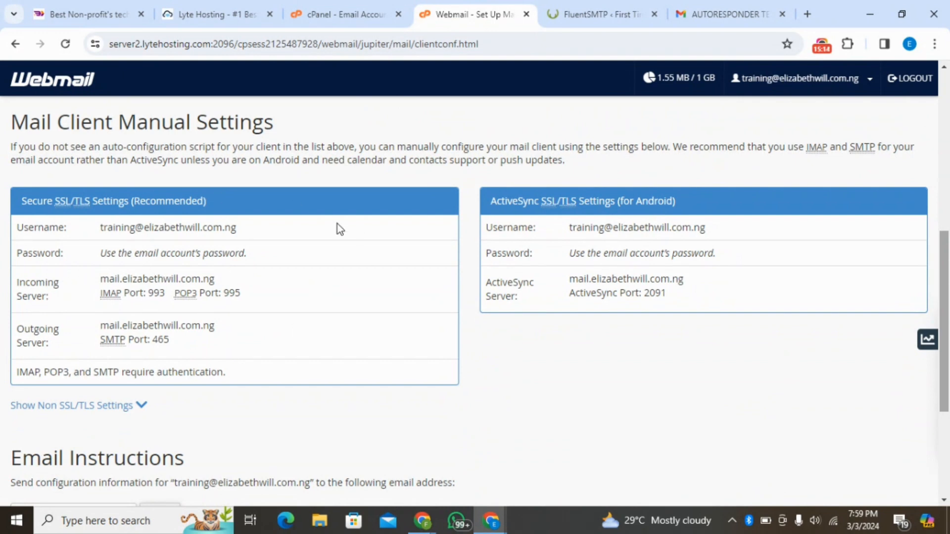
- Open the FluentSMTP documentation on configuring any SMTP host, look through its connection setup sections, and return to the connection form
left_click(622, 10)
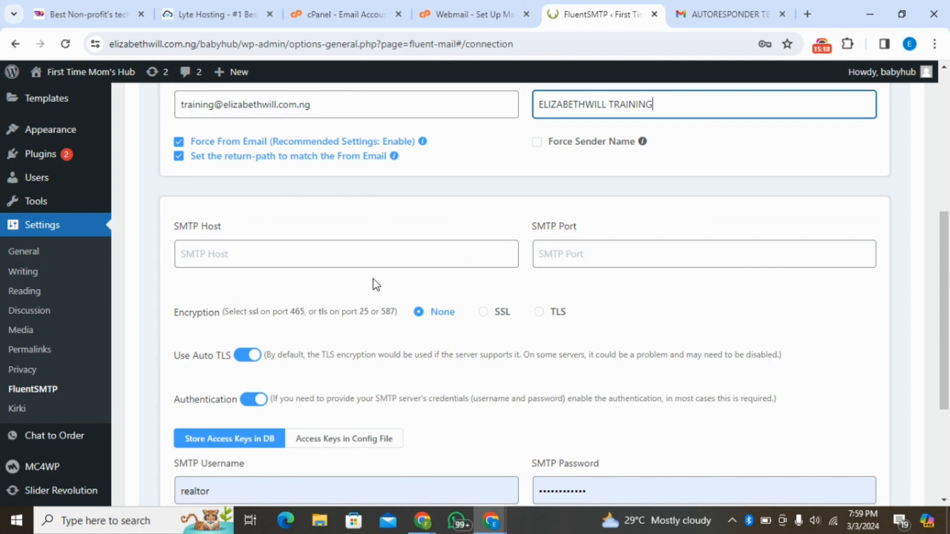
left_click(465, 7)
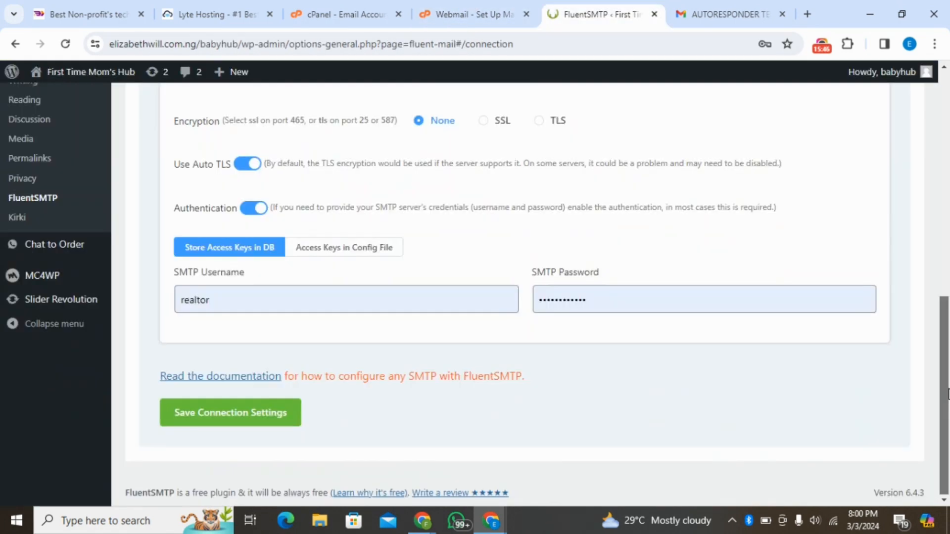
left_click(219, 377)
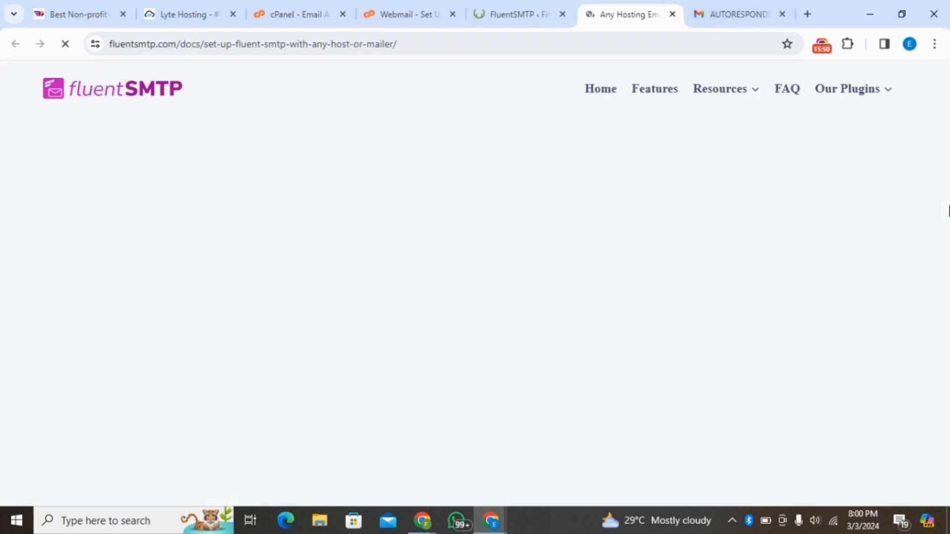
scroll(948, 207, "down", 15)
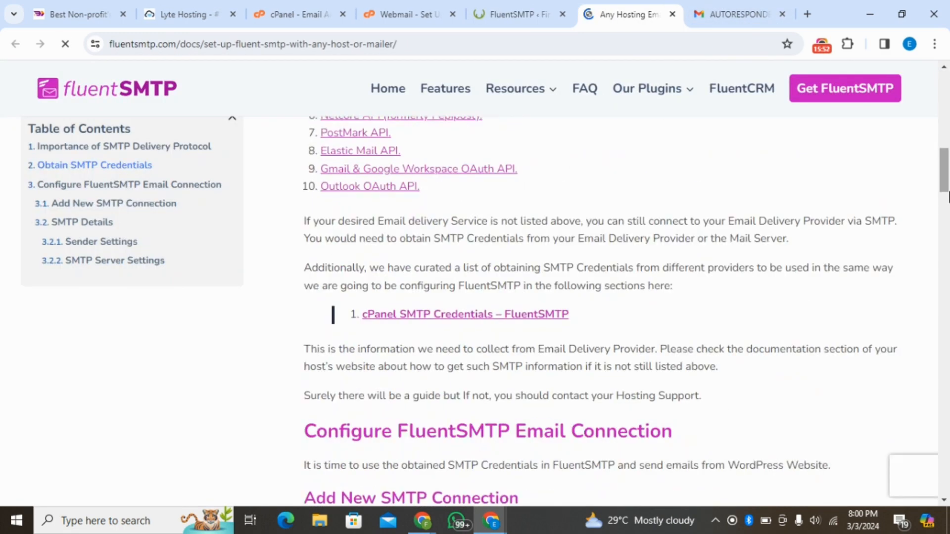
scroll(948, 203, "down", 8)
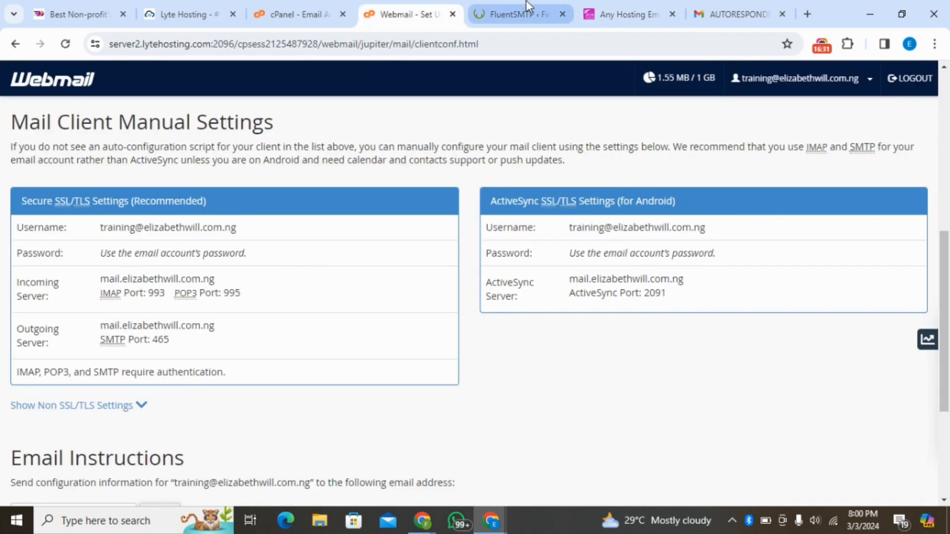
left_click(527, 7)
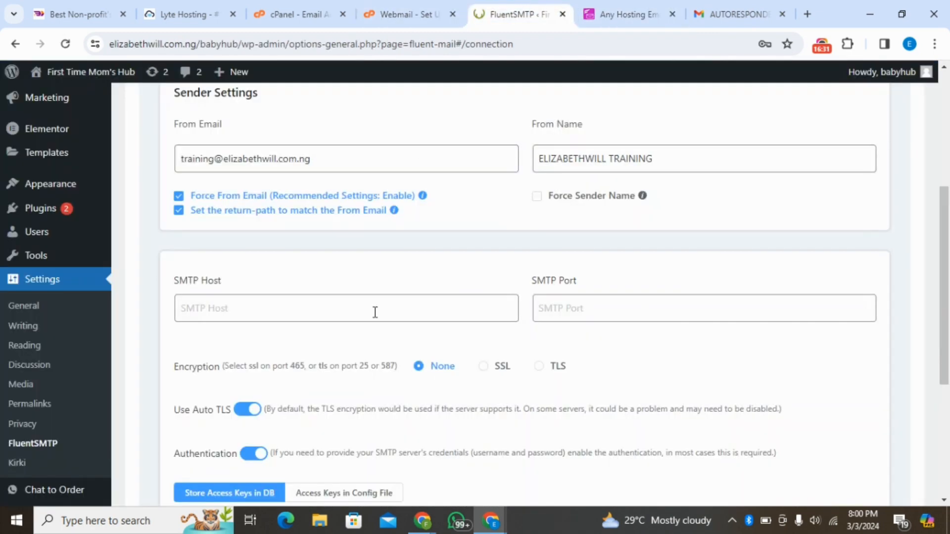
- Copy the outgoing server mail.elizabethwill.com.ng from the webmail manual settings into the connection's SMTP Host
left_click(431, 6)
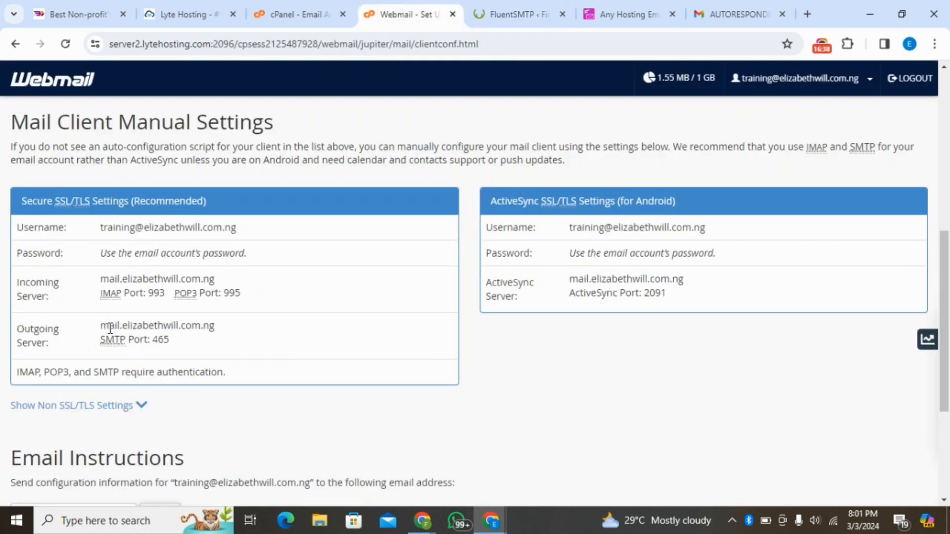
left_click_drag(103, 325, 228, 325)
key("ctrl+c")
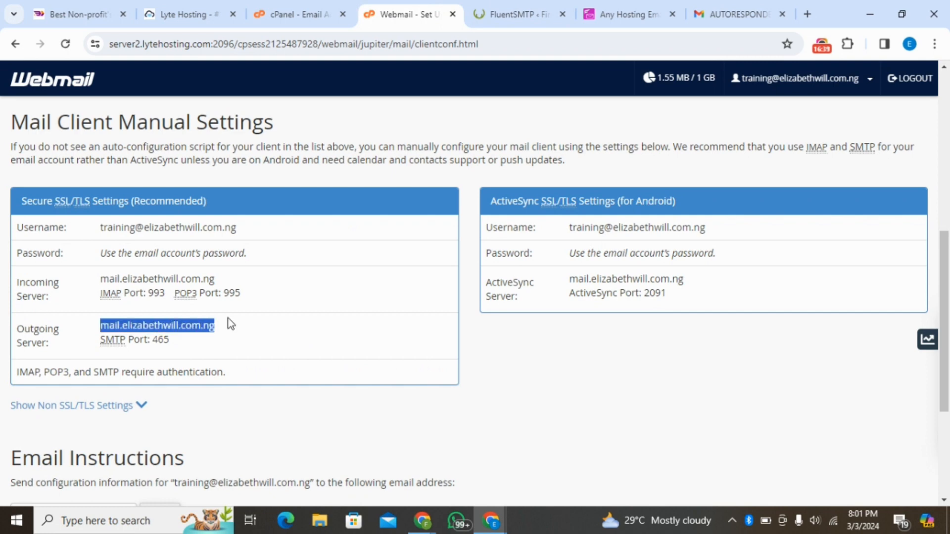
left_click(520, 13)
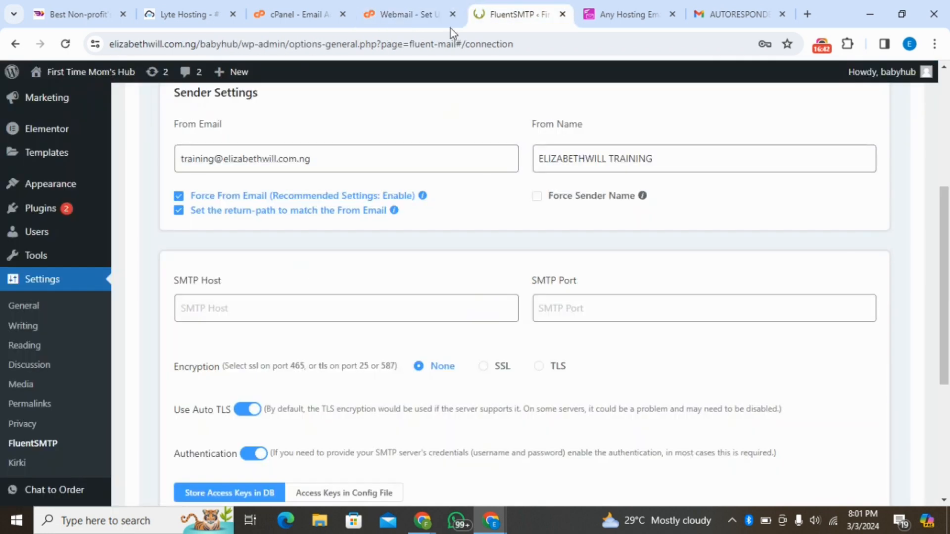
left_click(266, 310)
key("ctrl+v")
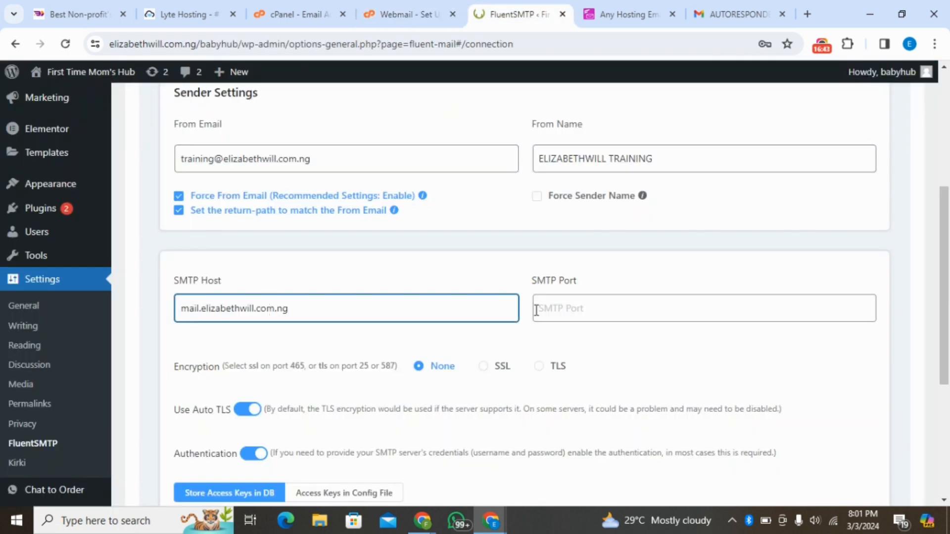
- Set the connection's SMTP Port to 465, checking it against the outgoing server details in webmail
left_click(393, 1)
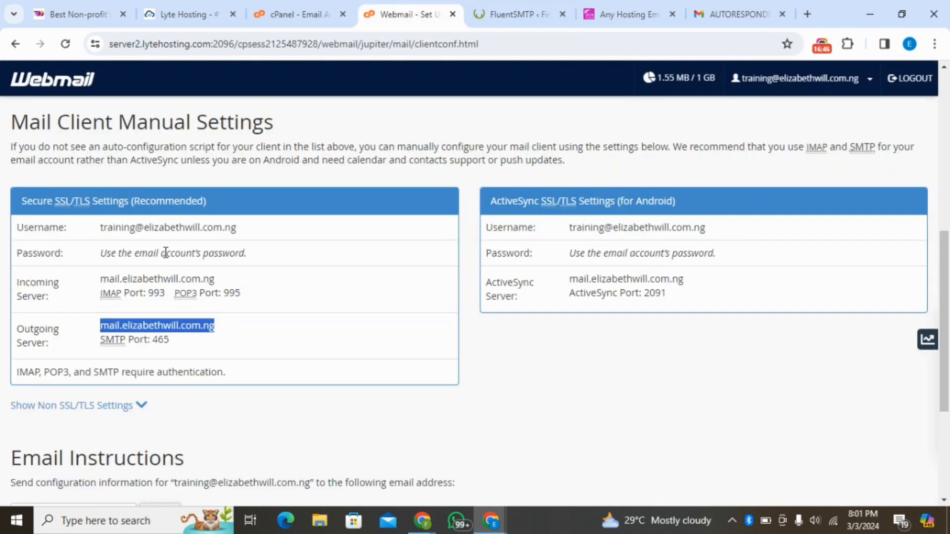
left_click(220, 336)
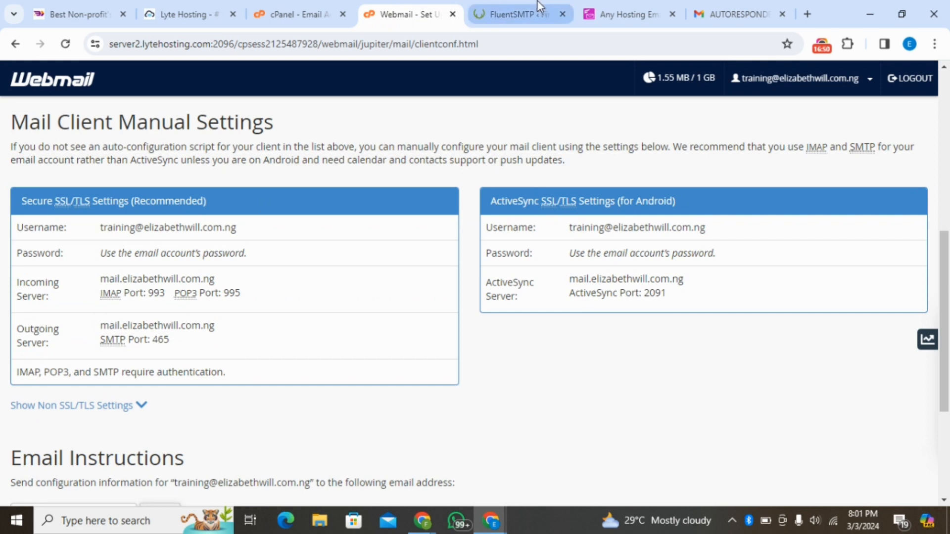
left_click(524, 10)
left_click(580, 310)
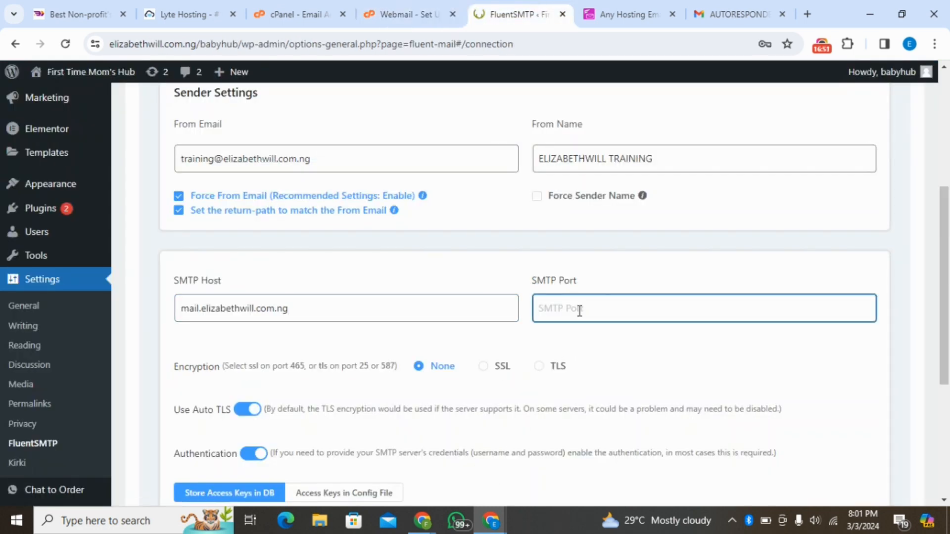
type("465")
left_click(417, 12)
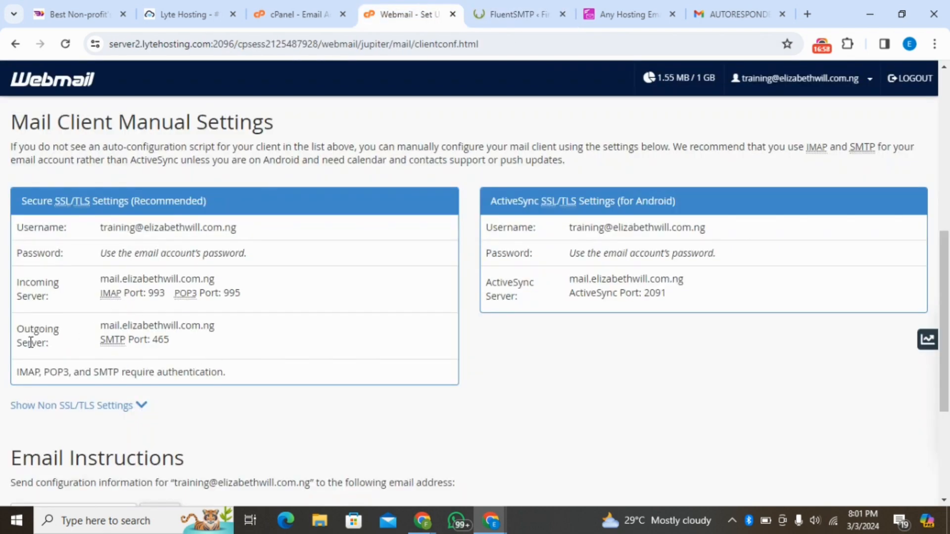
left_click(483, 6)
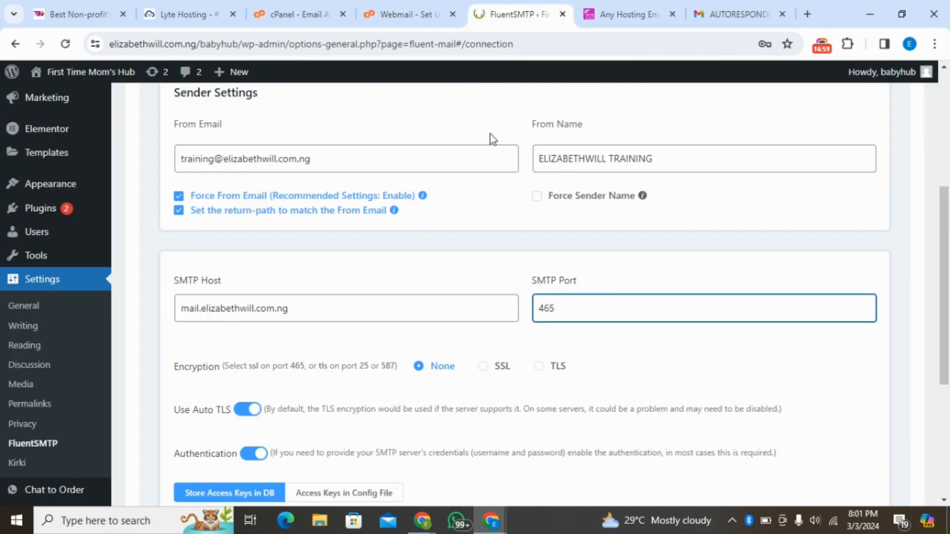
- Set the SMTP connection's encryption to SSL
scroll(446, 247, "down", 4)
scroll(406, 312, "up", 2)
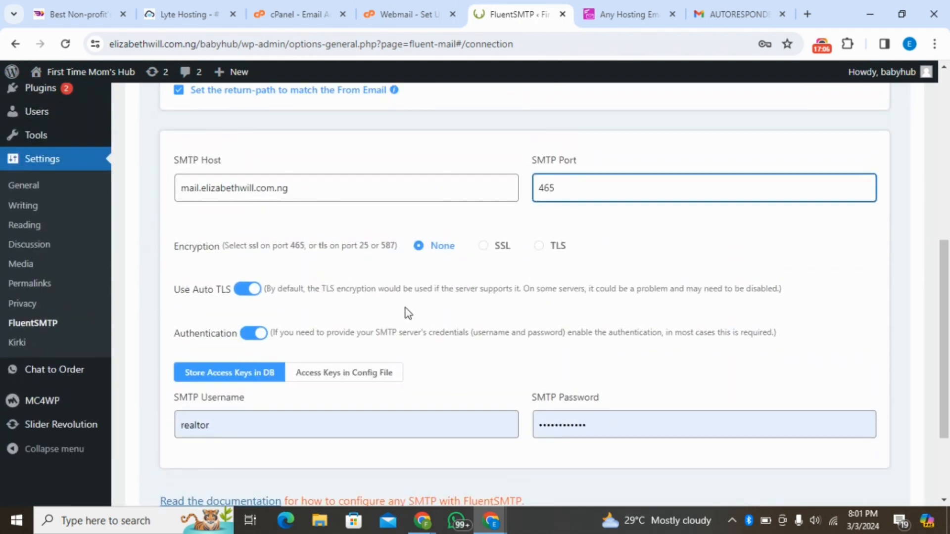
left_click(483, 246)
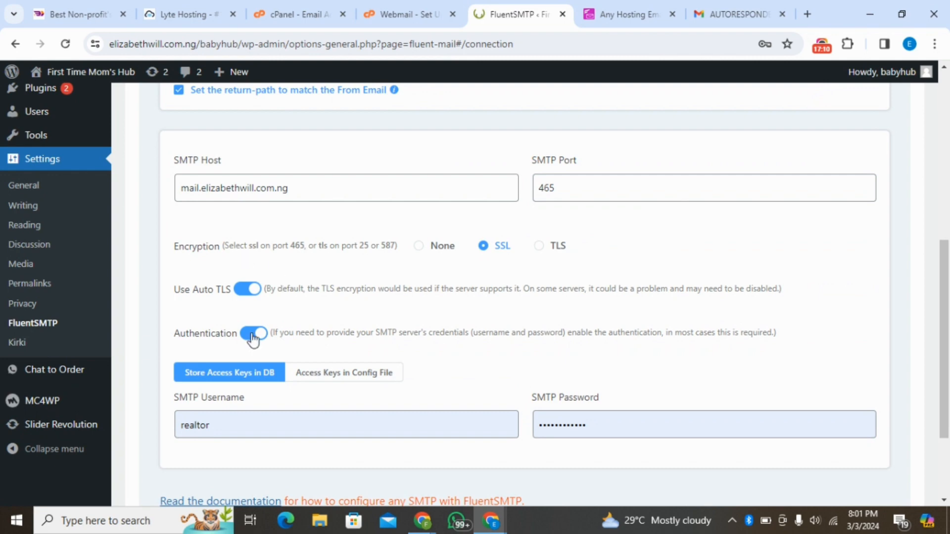
- Replace the SMTP Username with the training account's email address copied from the webmail manual settings
left_click(265, 416)
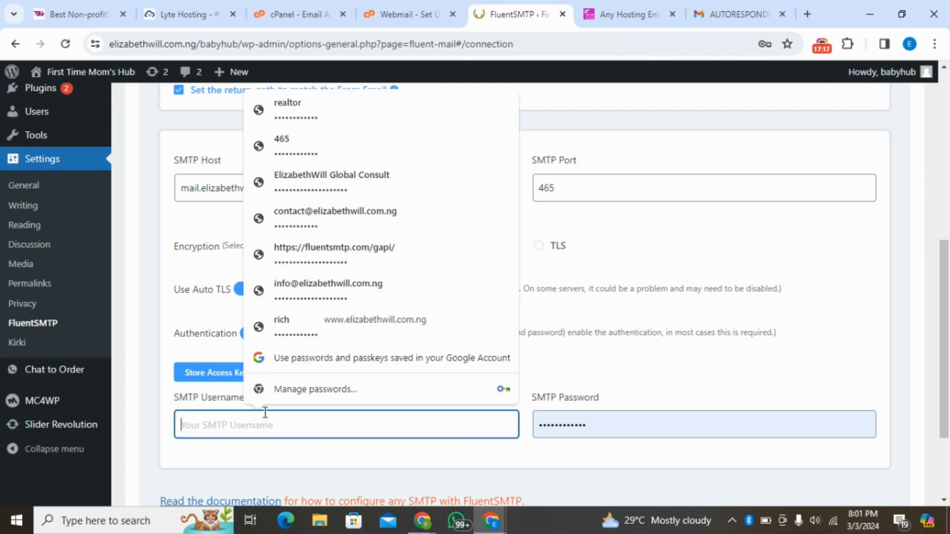
left_click(592, 420)
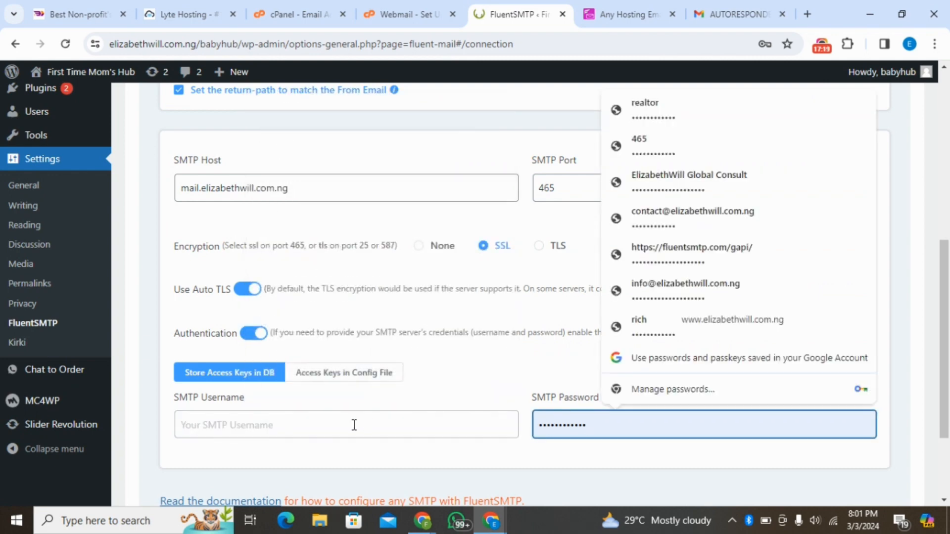
left_click(388, 323)
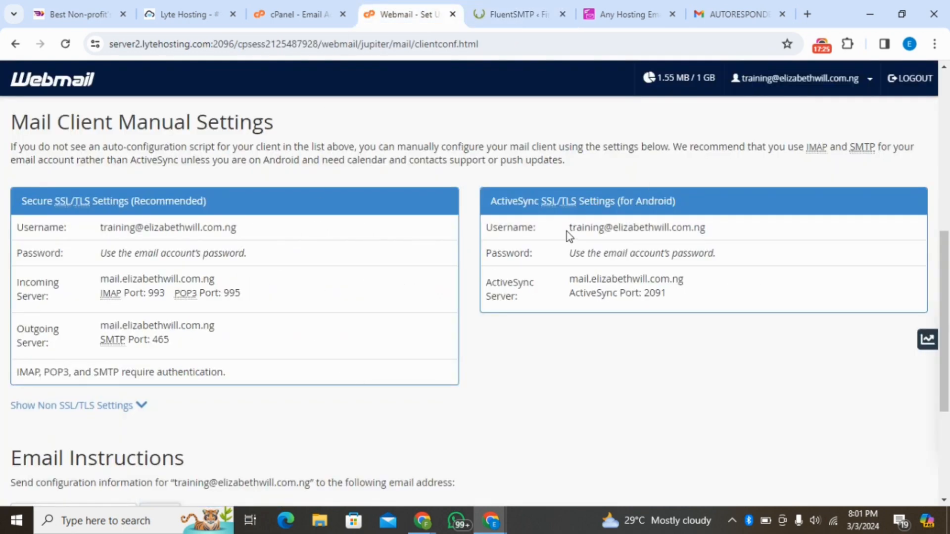
left_click_drag(566, 231, 711, 237)
key("ctrl+c")
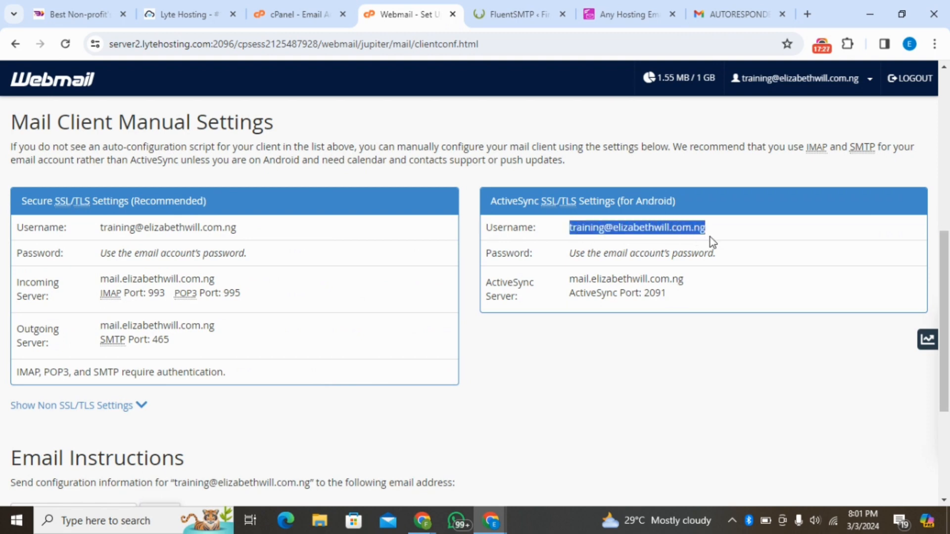
left_click(505, 13)
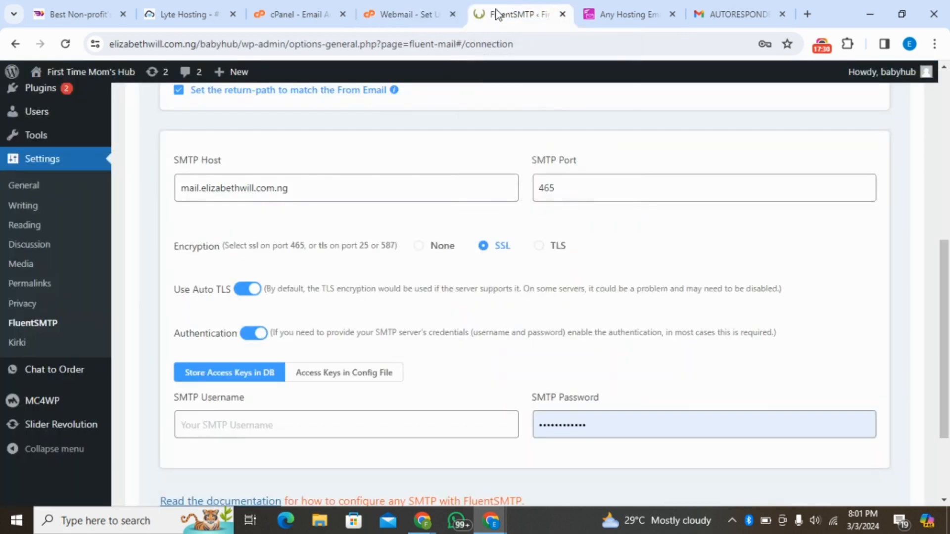
left_click(281, 415)
key("ctrl+v")
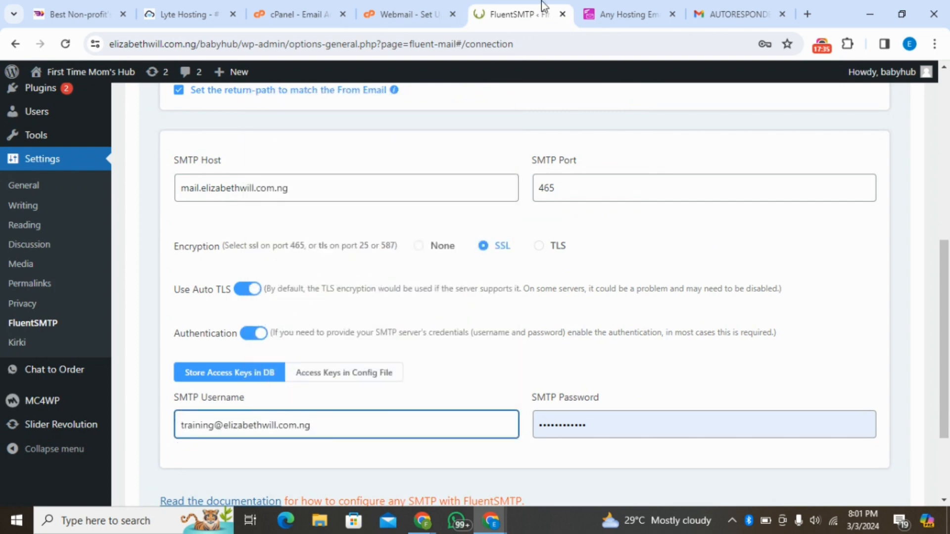
- Compare the SMTP connection details with the webmail manual settings, including the account's username and password instructions
left_click(443, 5)
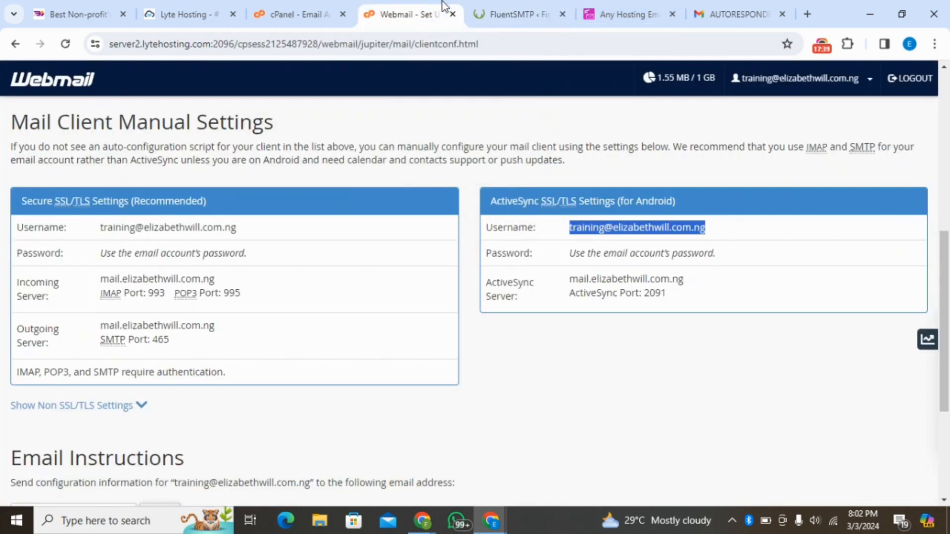
left_click(614, 382)
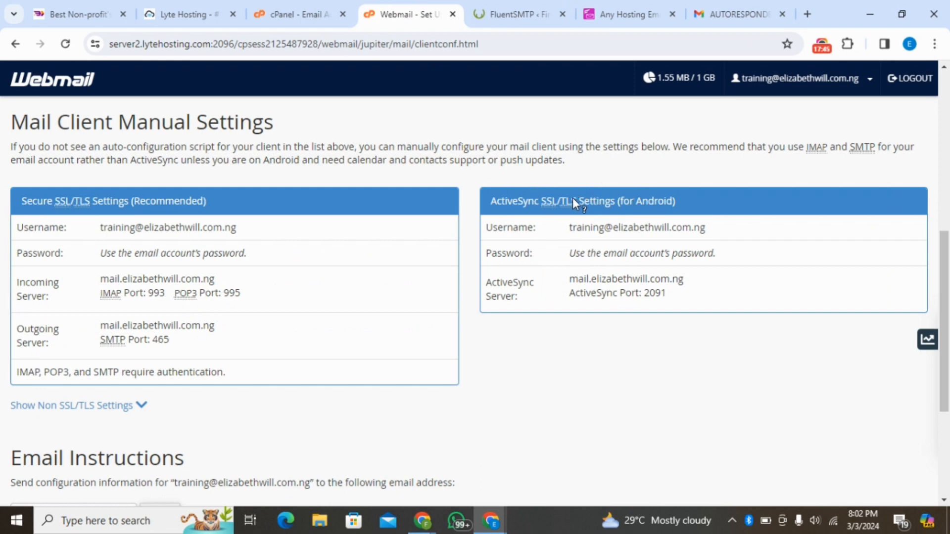
left_click(510, 11)
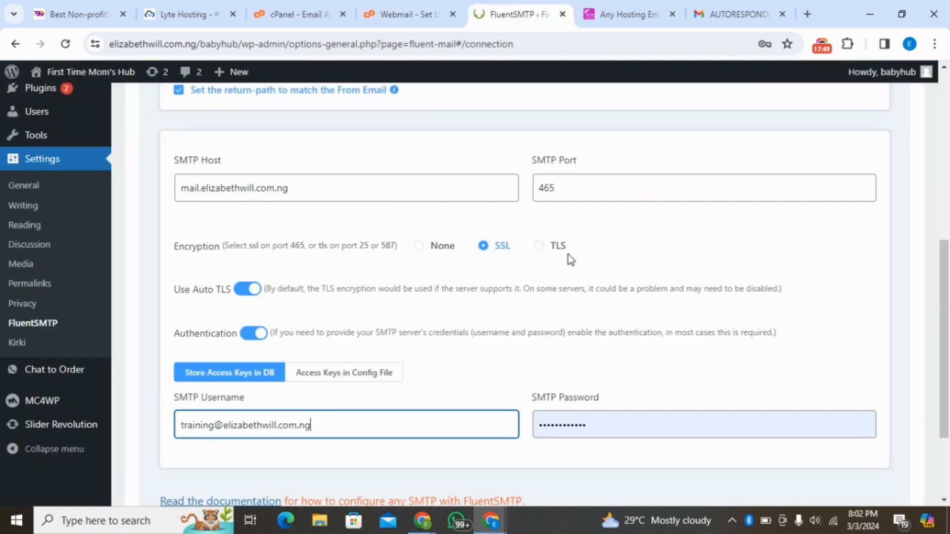
left_click(396, 10)
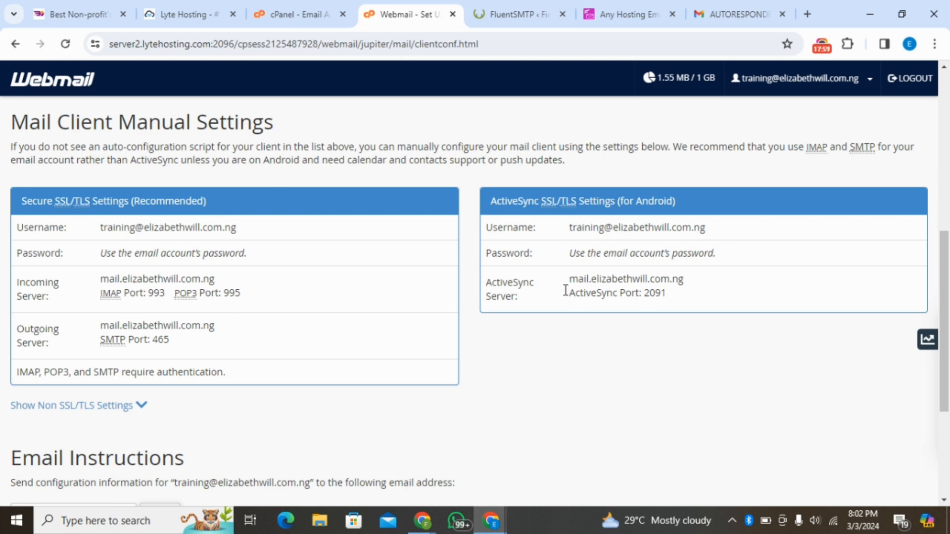
left_click(500, 10)
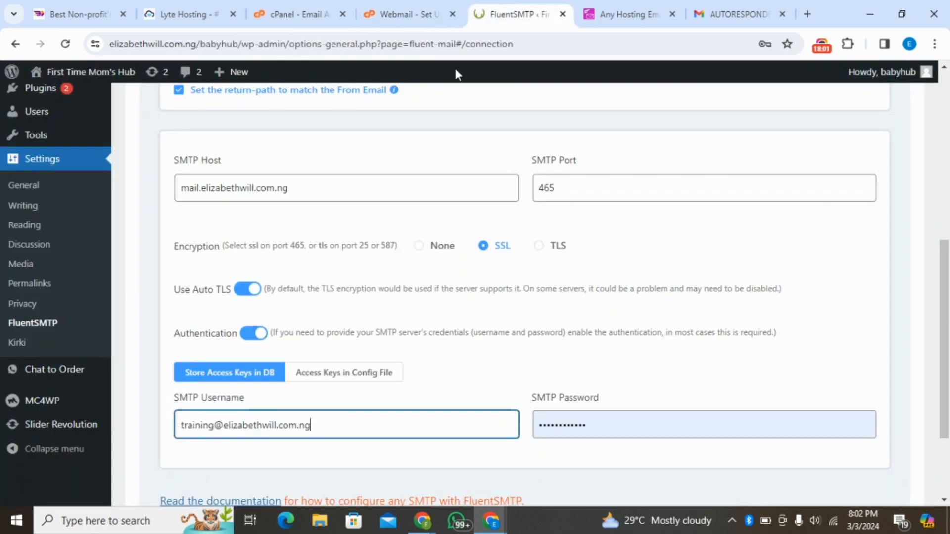
scroll(663, 213, "down", 3)
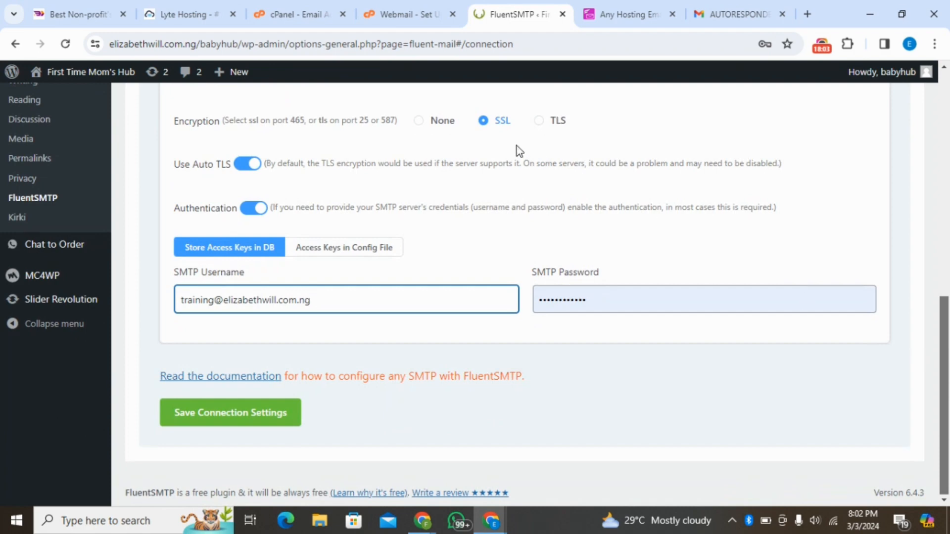
- Replace the SMTP Password with the training account's email password and save the connection settings
left_click(547, 299)
double_click(551, 300)
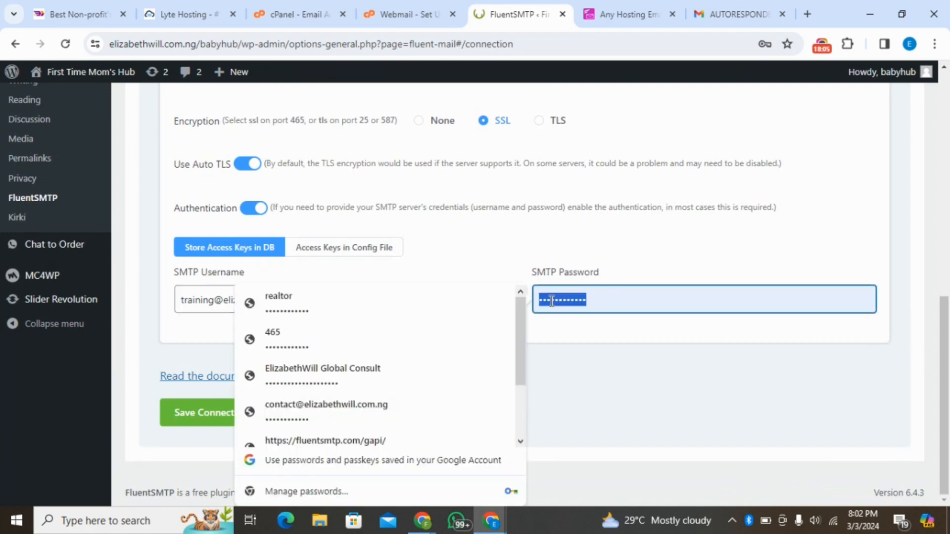
key("BackSpace")
left_click(613, 367)
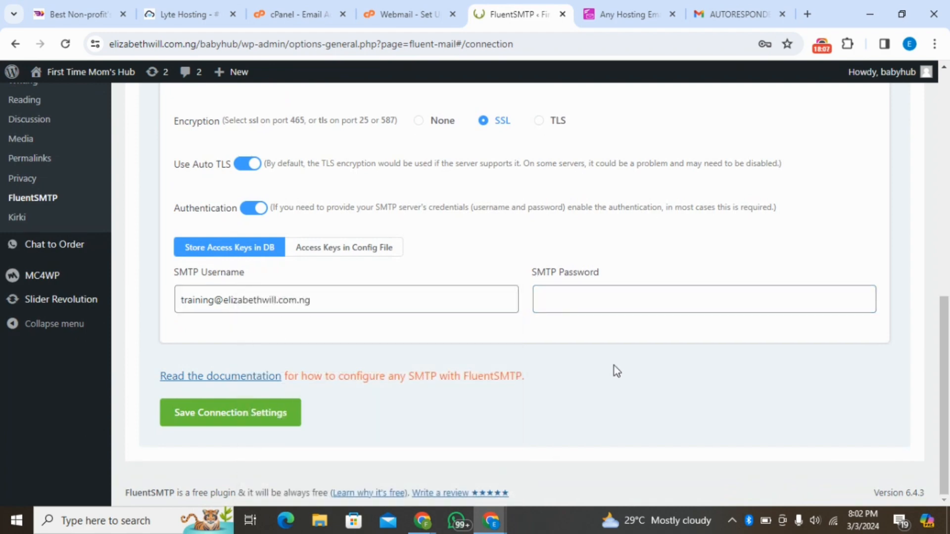
left_click(581, 305)
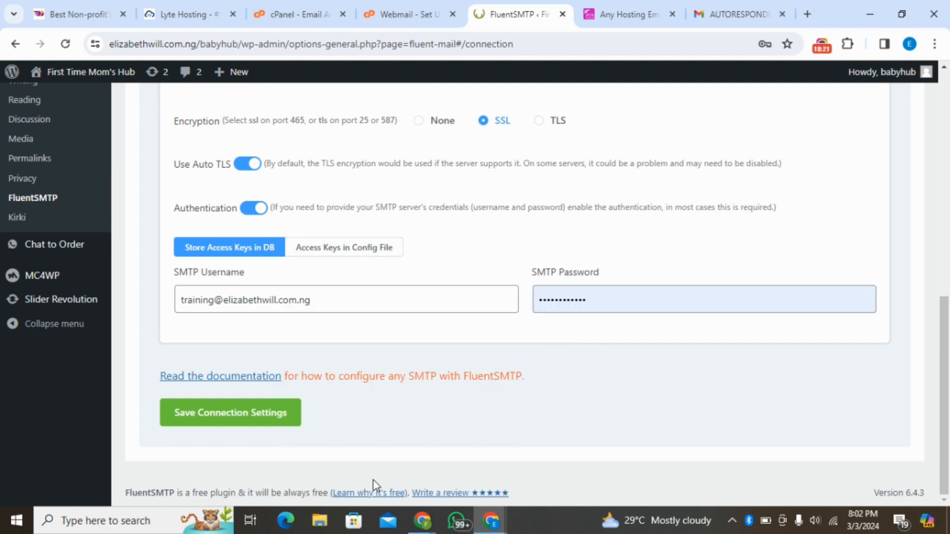
left_click(226, 421)
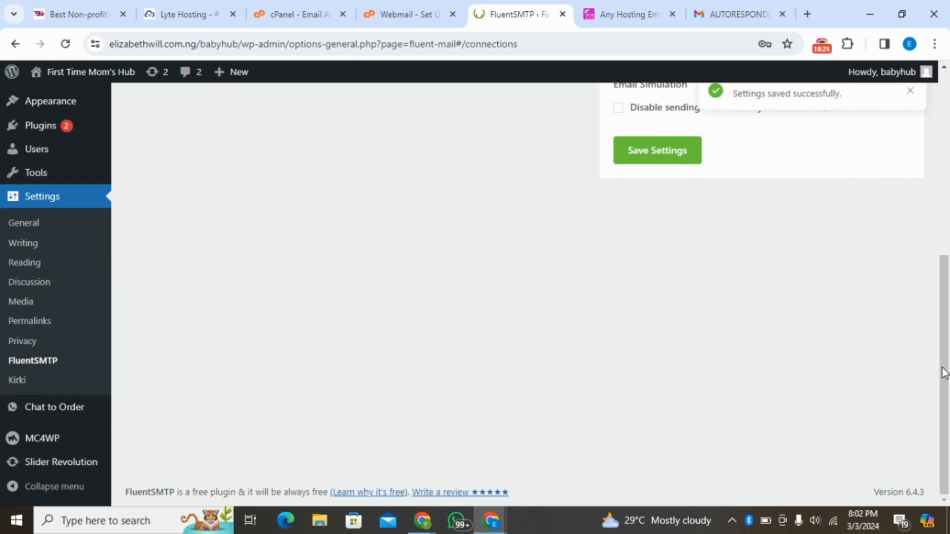
left_click_drag(947, 346, 948, 165)
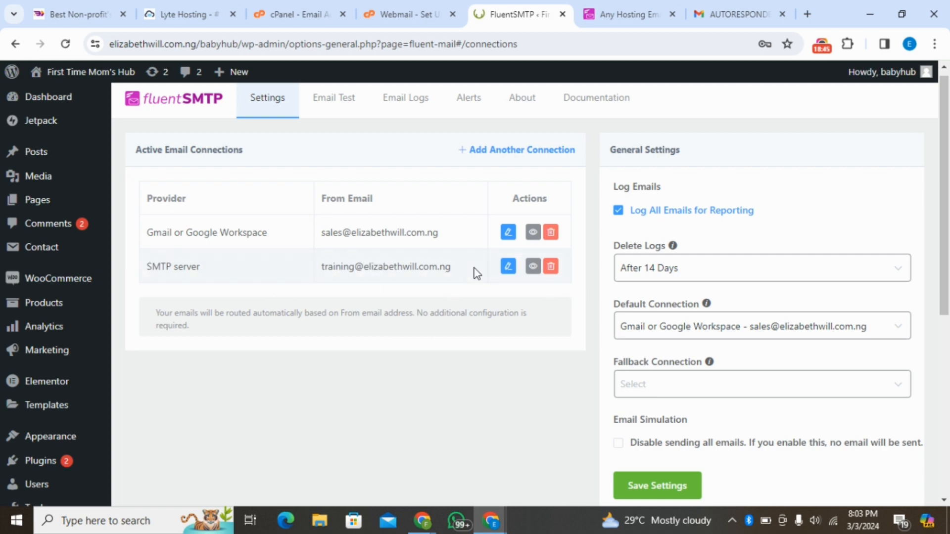
- Send an HTML test email from the training account to the personal Gmail address
left_click(342, 102)
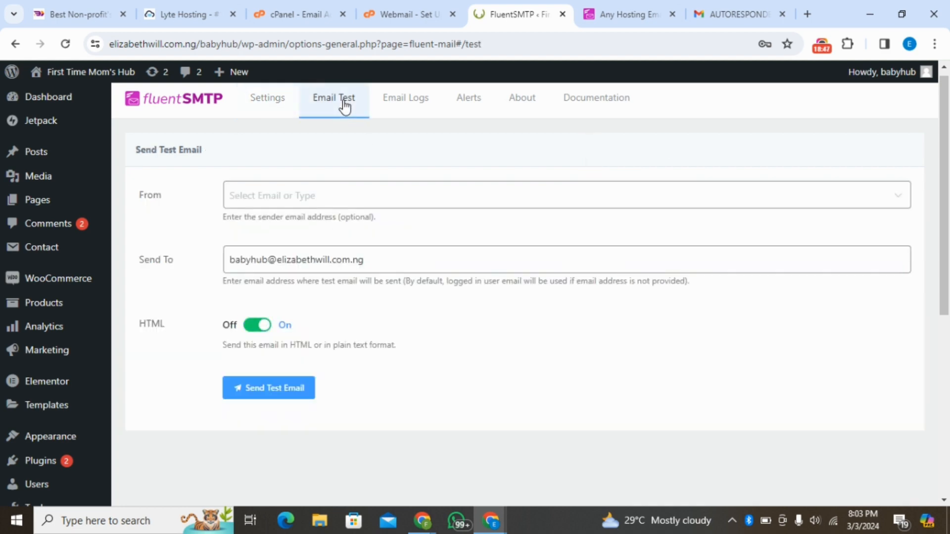
left_click(282, 199)
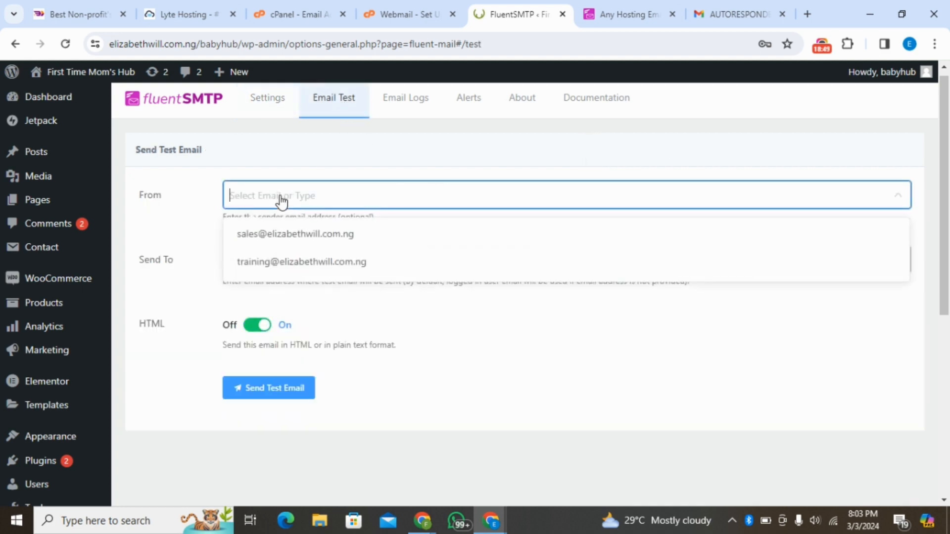
left_click(285, 262)
triple_click(285, 262)
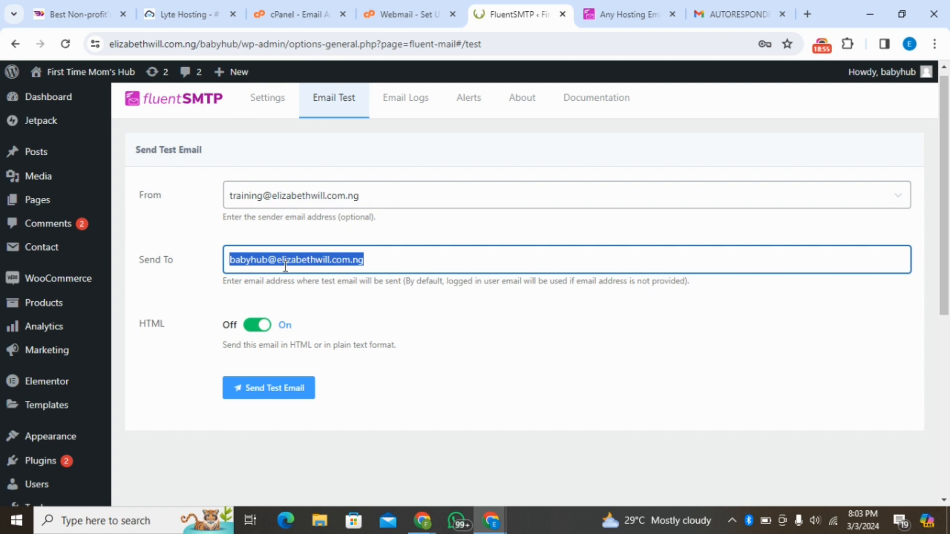
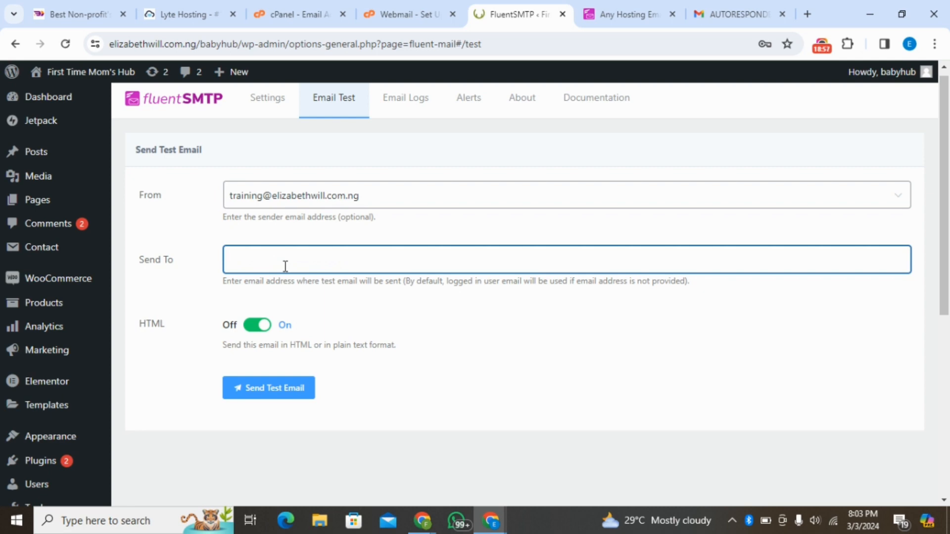
left_click(284, 386)
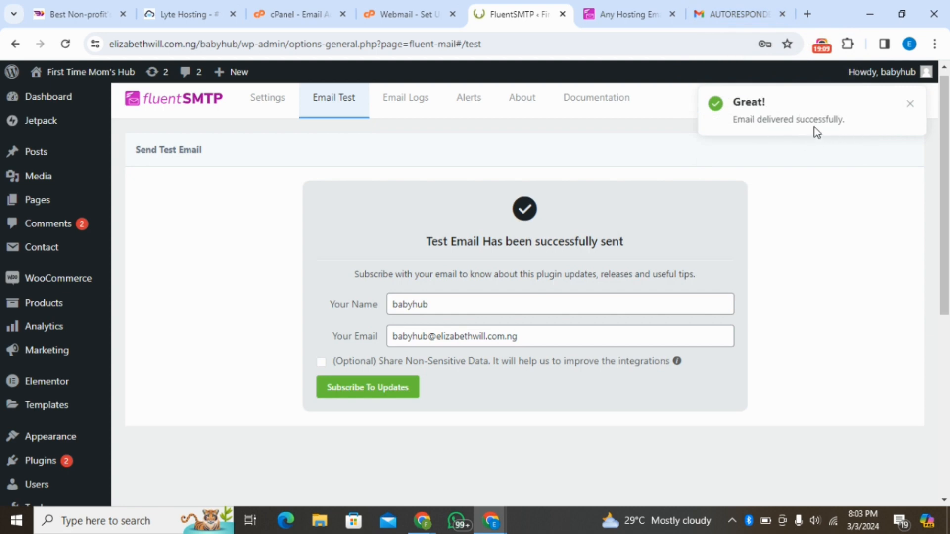
- Switch to the recipient's Gmail account and read through the received Fluent SMTP test email
left_click(702, 12)
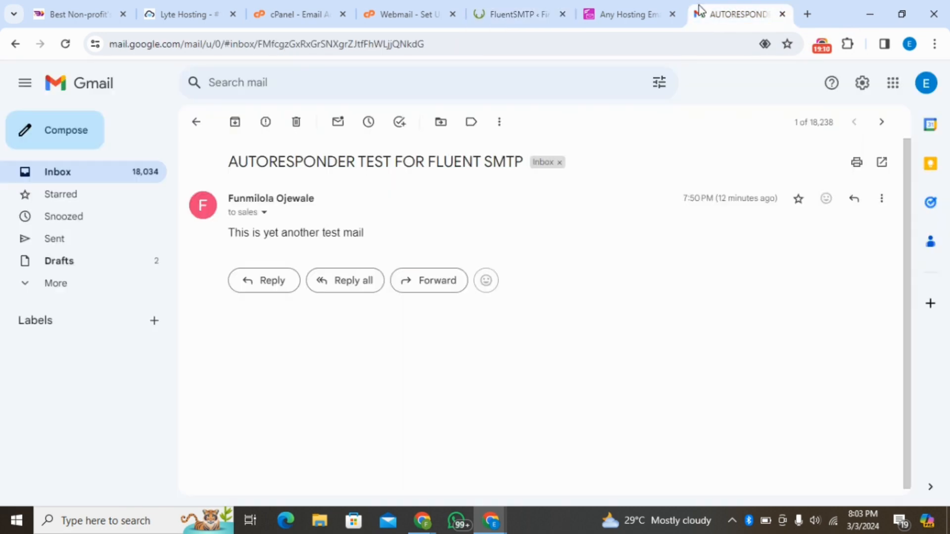
left_click(926, 99)
left_click(740, 374)
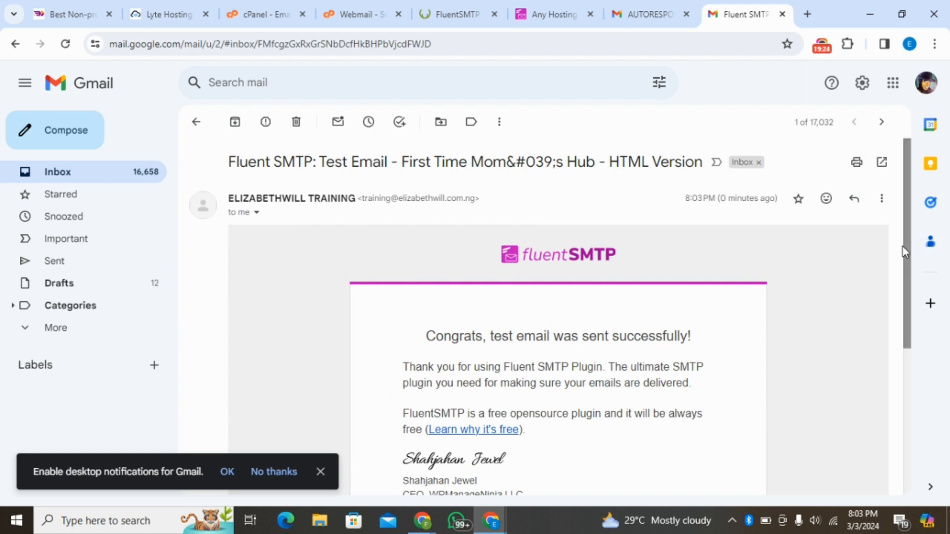
left_click_drag(905, 252, 892, 346)
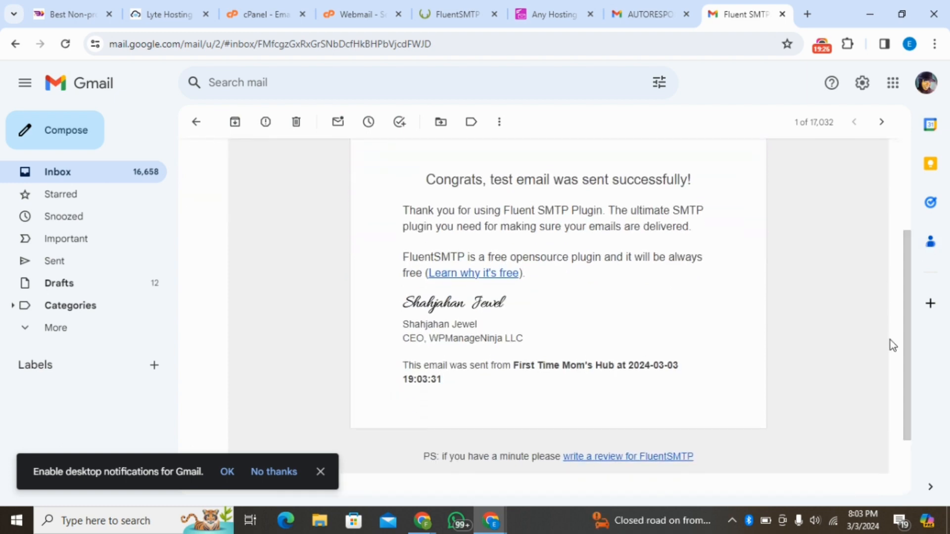
left_click(321, 472)
- Send a new email from the recipient's Gmail account to the training address with subject "SMTP CONNECT" and body "TESTING"
left_click(619, 11)
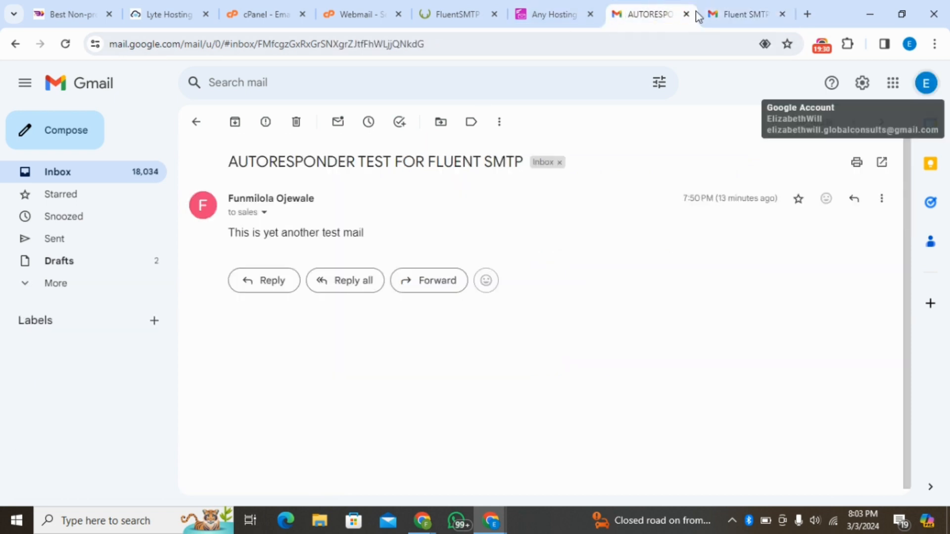
left_click(714, 15)
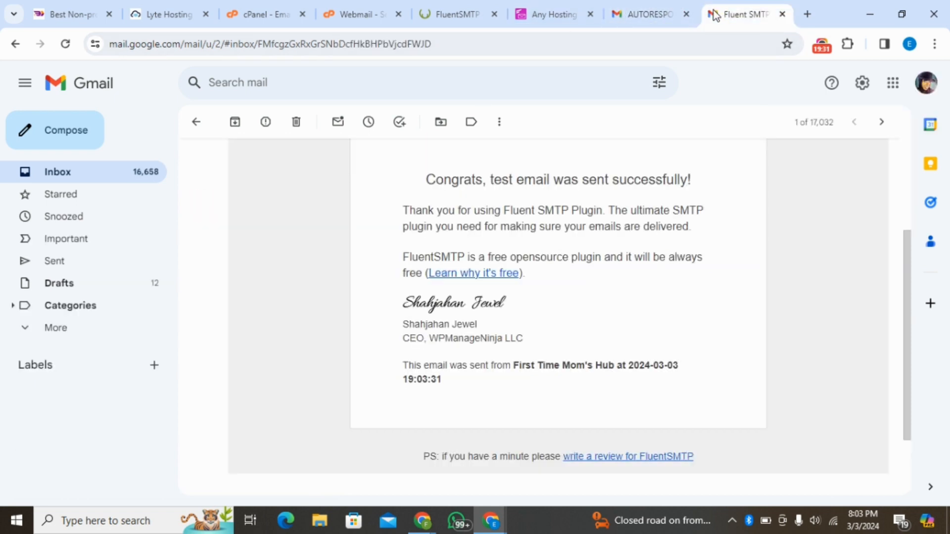
left_click(66, 145)
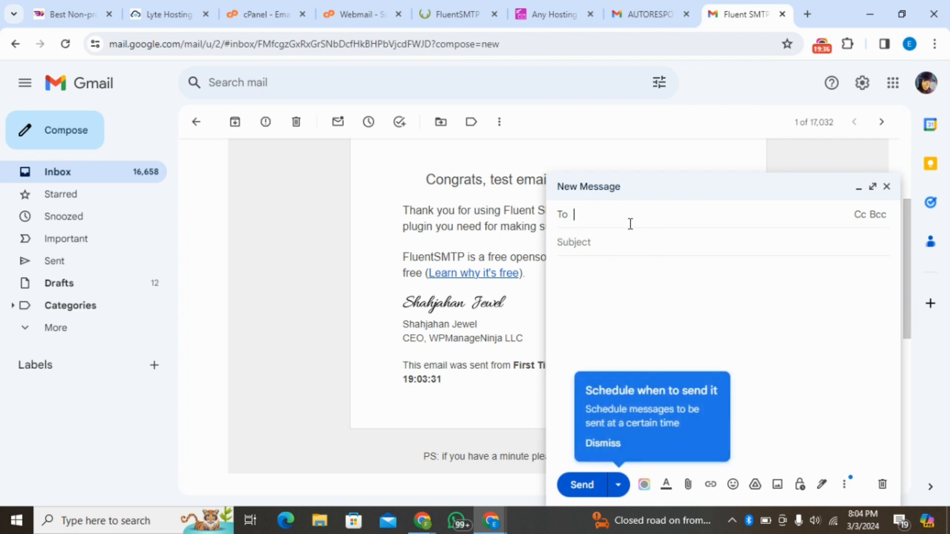
key("ctrl+v")
left_click(701, 263)
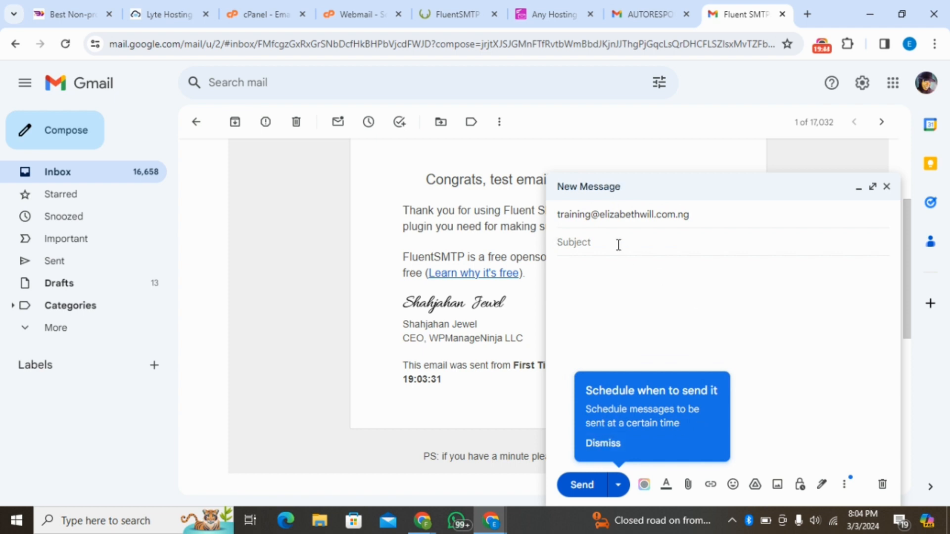
type("SMTP CONNECT")
left_click(620, 265)
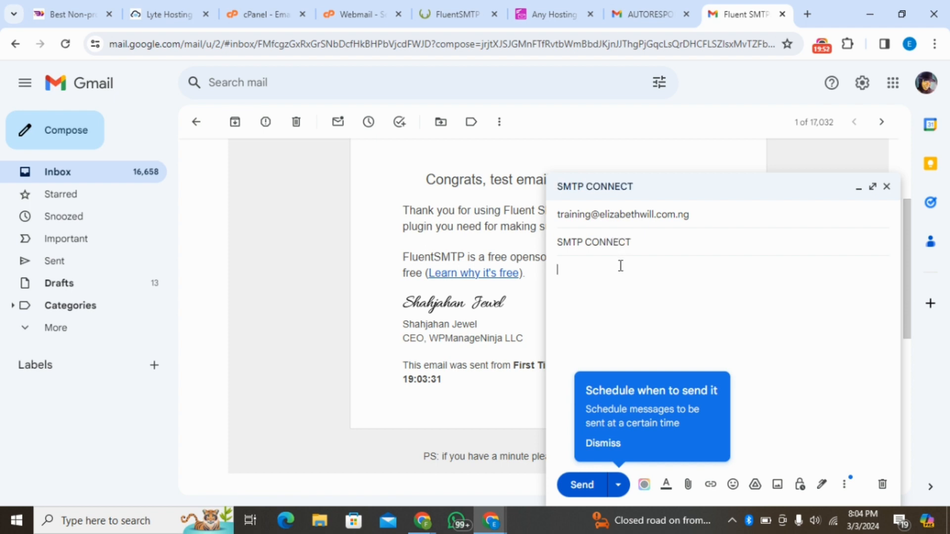
type("TE")
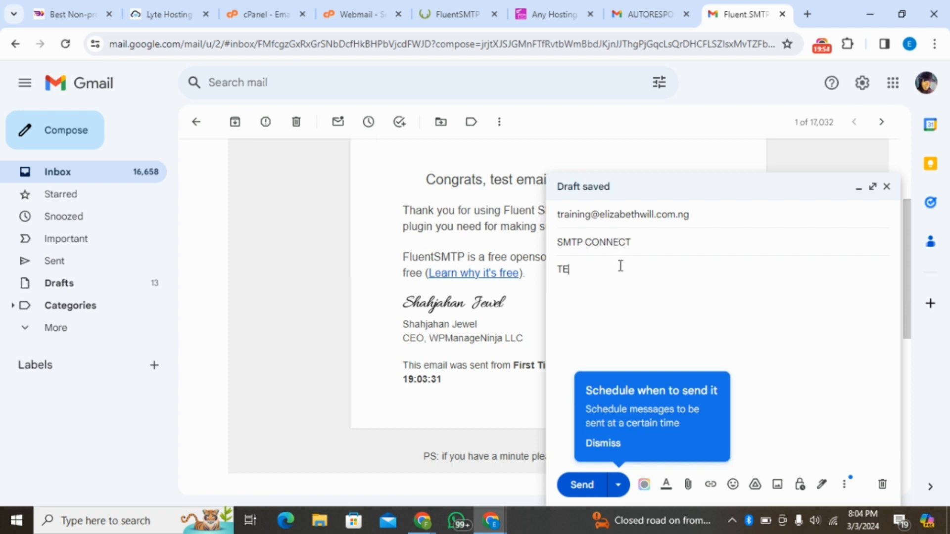
type("STING")
left_click(600, 448)
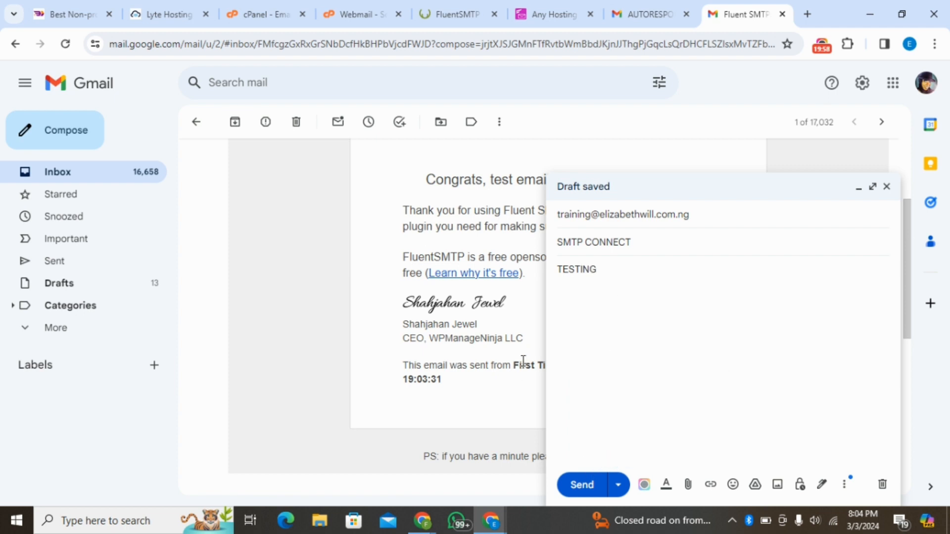
left_click(582, 485)
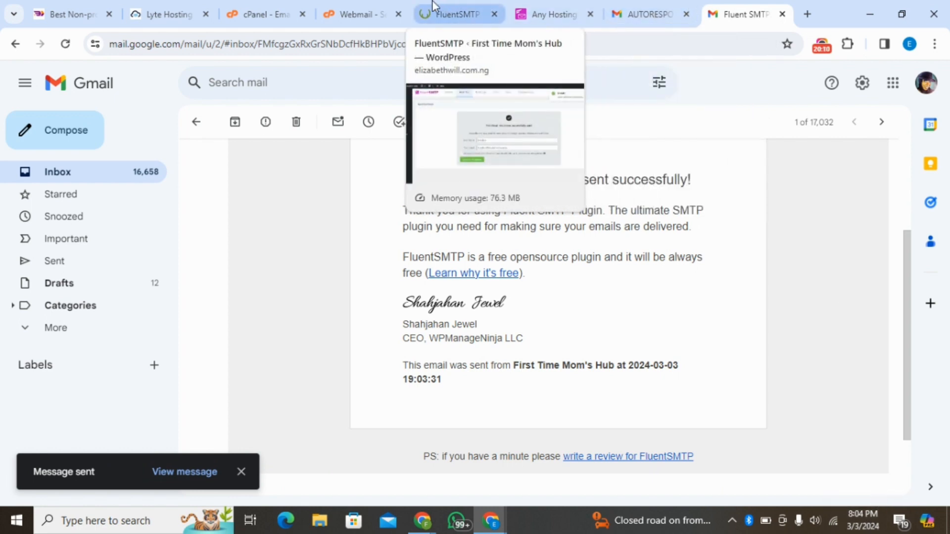
- Check the training account's Roundcube webmail inbox for the SMTP CONNECT message
left_click(354, 7)
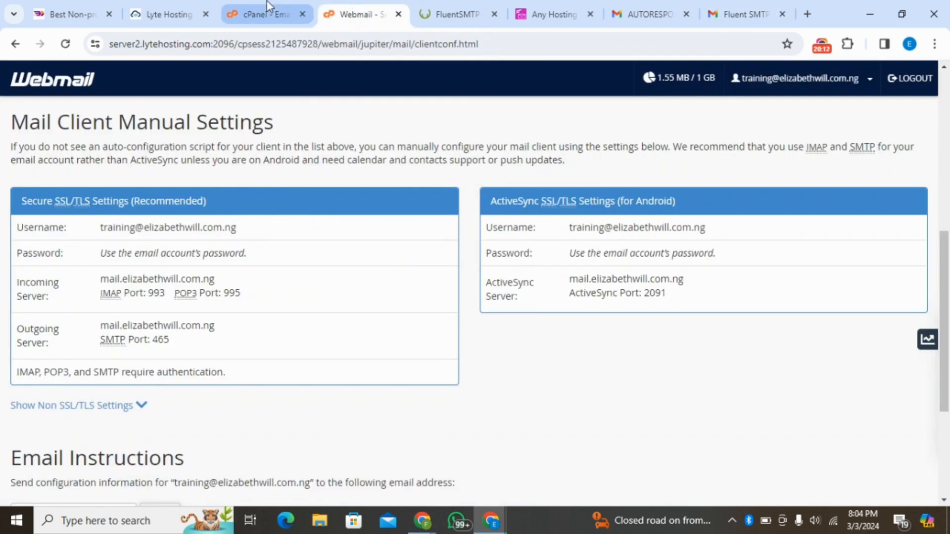
left_click(266, 6)
left_click(359, 3)
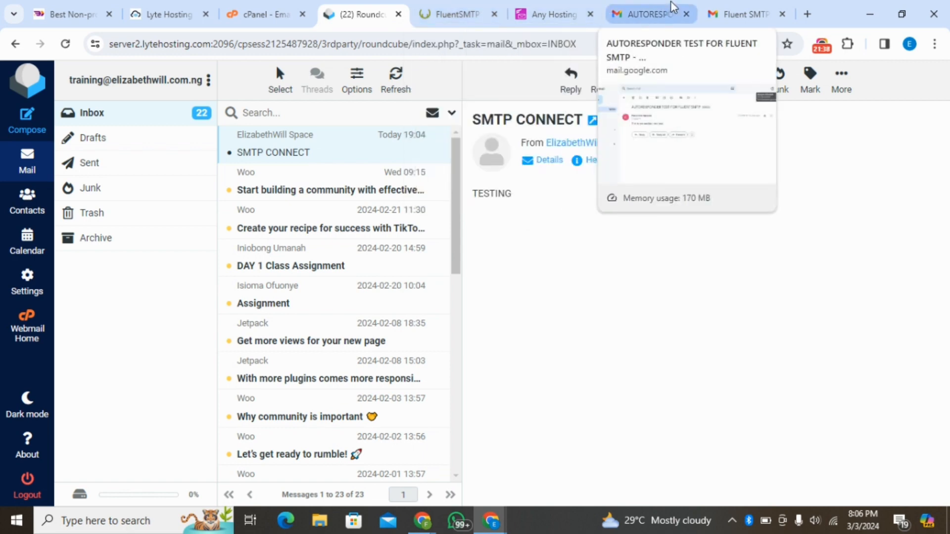
- Open the SMTP CONNECT message in the business Gmail inbox and compare its sender and recipient details with the sending account
left_click(733, 2)
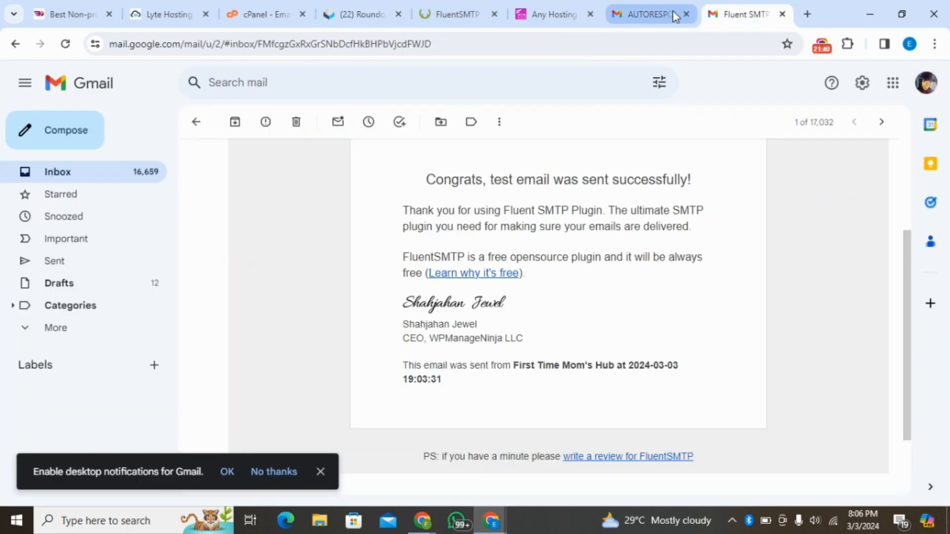
left_click(659, 15)
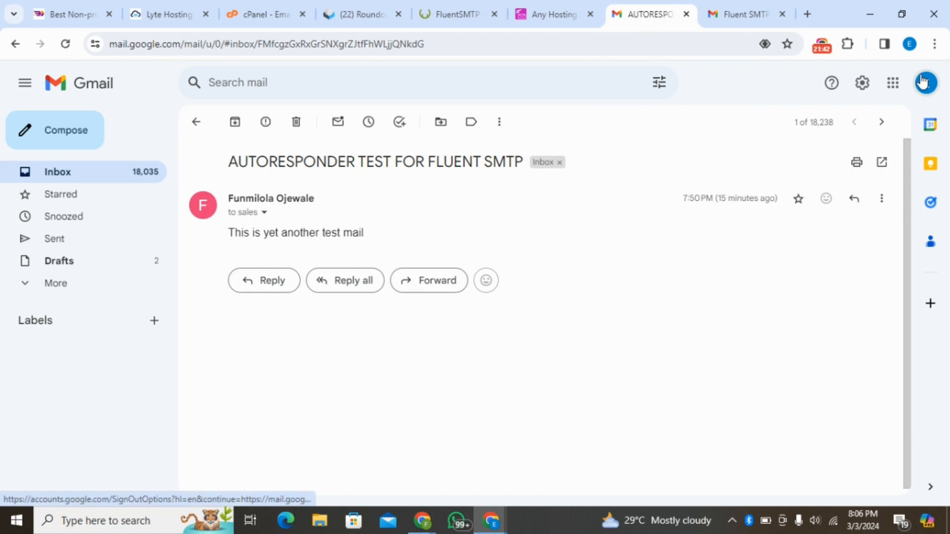
left_click(74, 174)
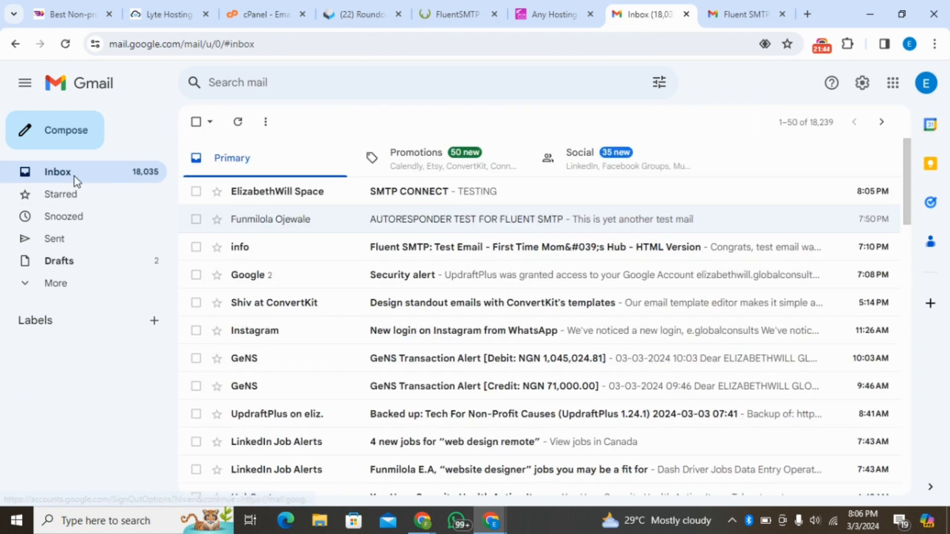
left_click(412, 195)
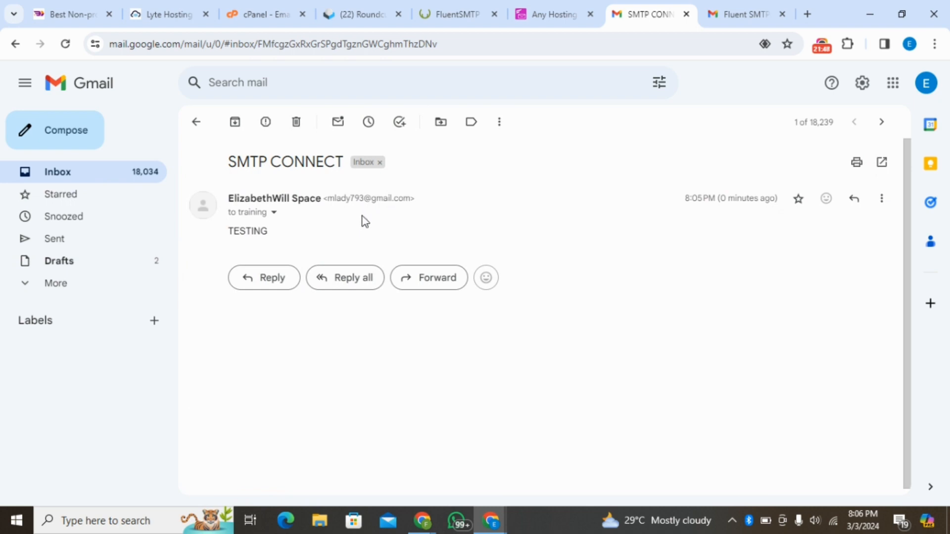
left_click(274, 212)
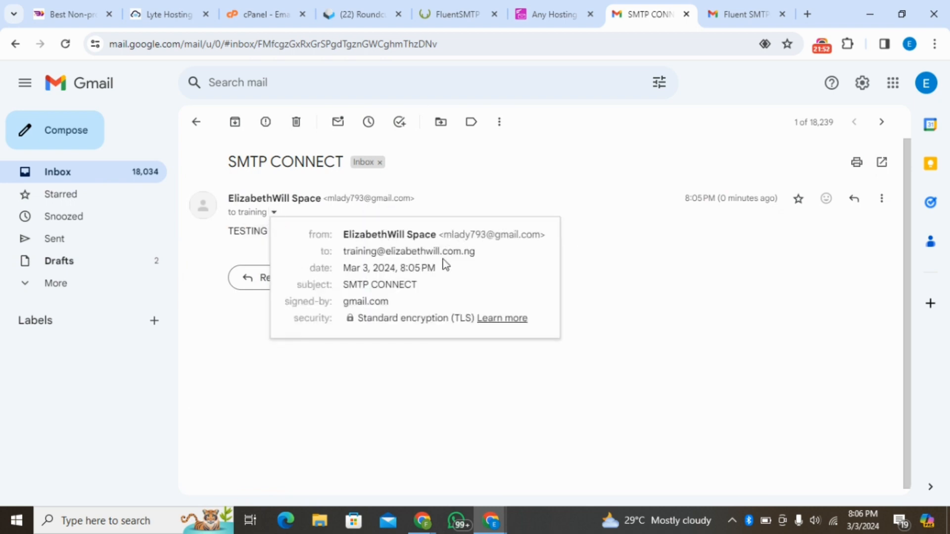
left_click(720, 7)
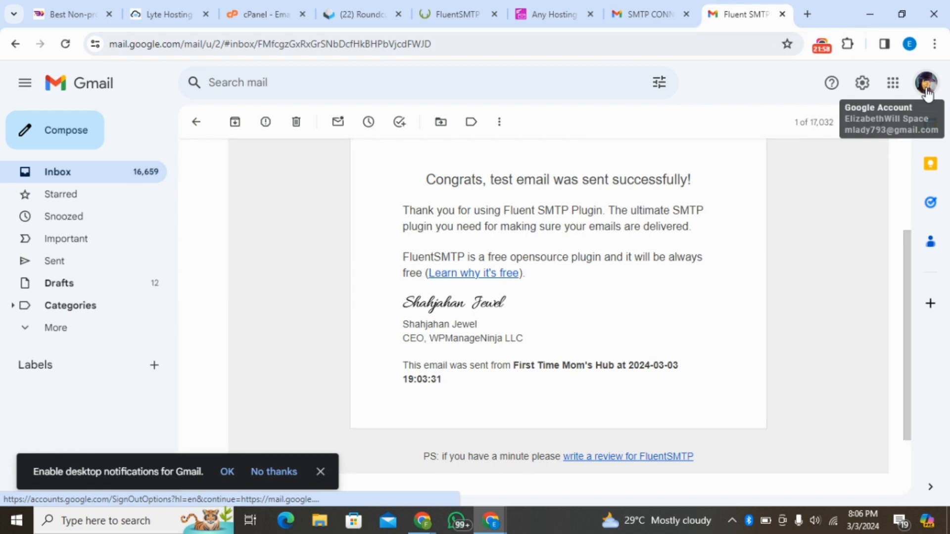
- Open Autoresponders in cPanel and review the current autoresponders, including the training account's entry
left_click(278, 7)
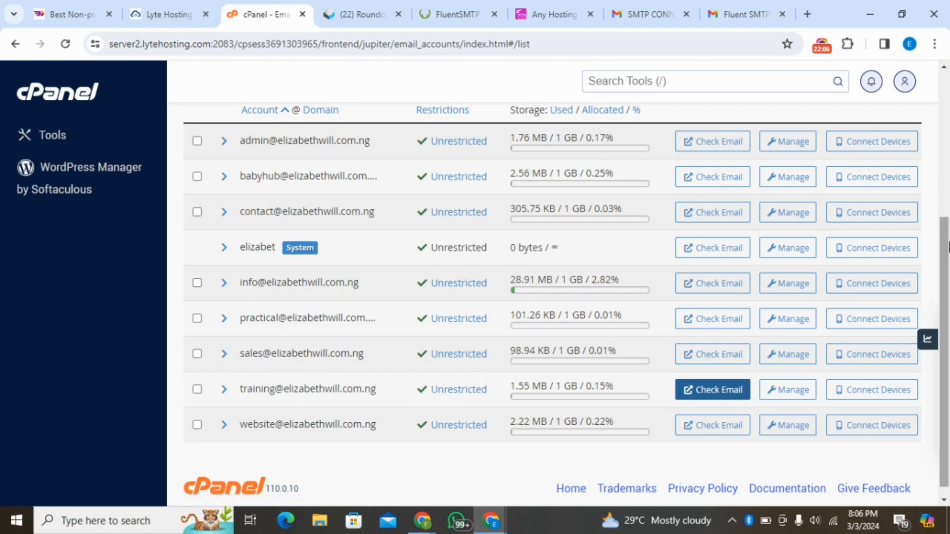
scroll(445, 297, "up", 5)
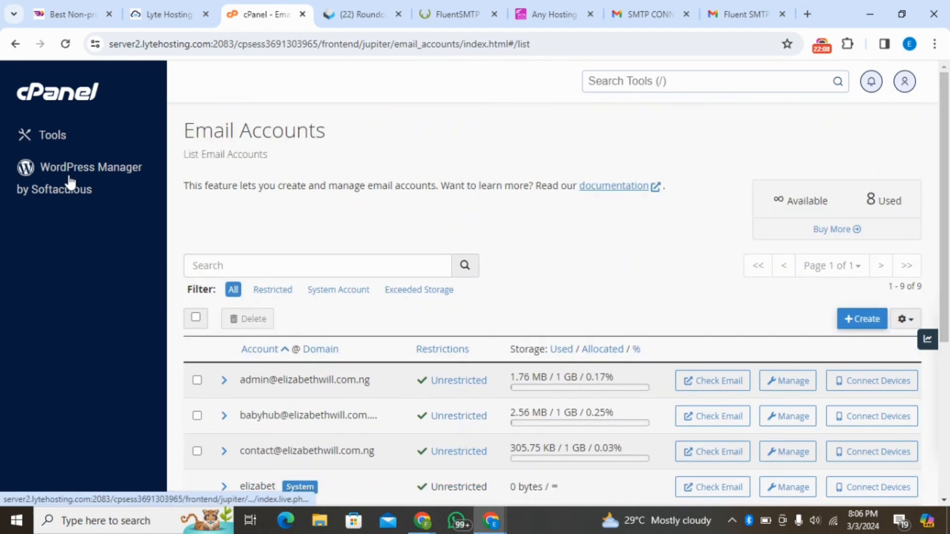
left_click(50, 140)
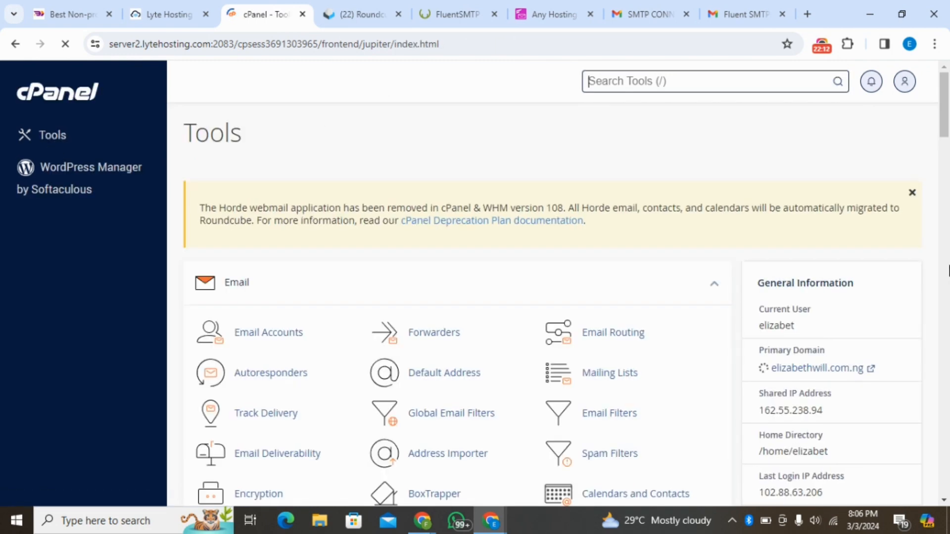
left_click(288, 381)
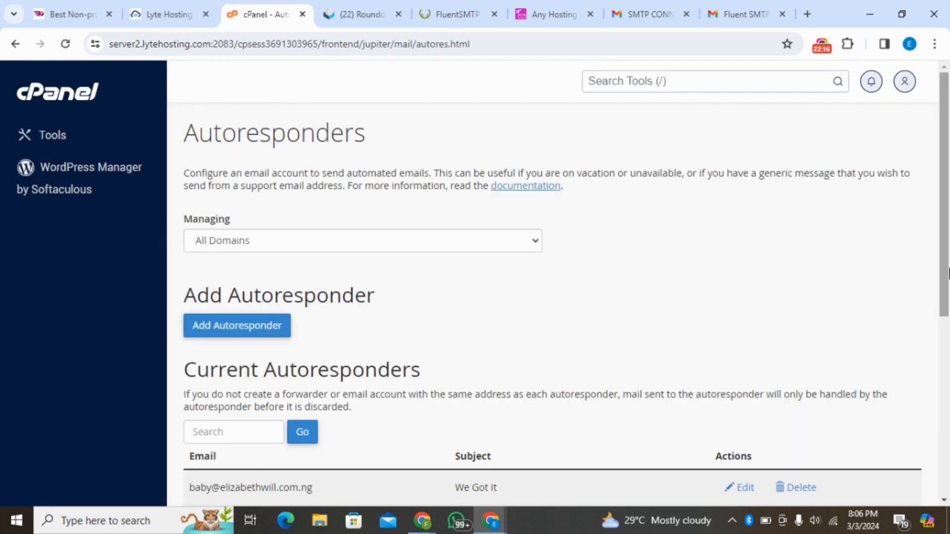
left_click_drag(949, 273, 949, 395)
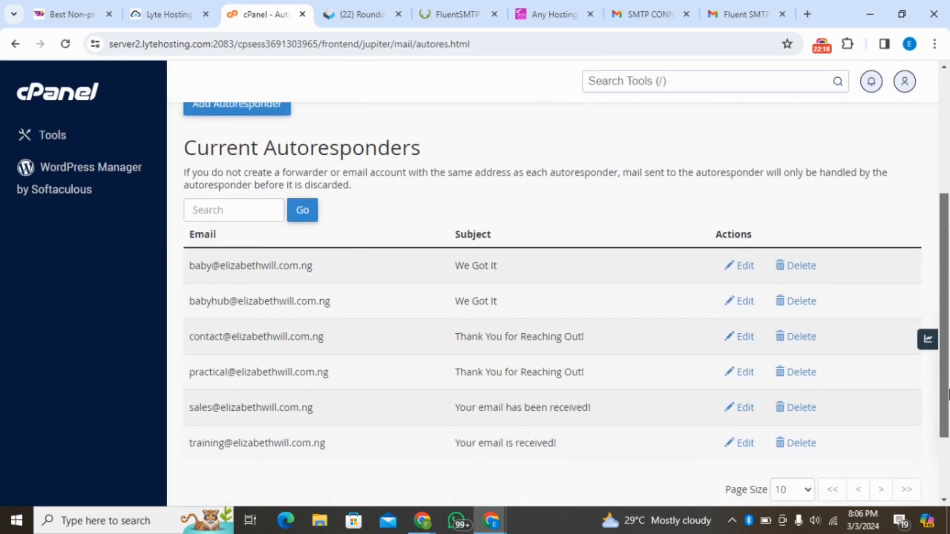
- Read the "Your email is received!" automatic reply in the sending Gmail account's inbox and dismiss the desktop notification prompt
left_click(721, 2)
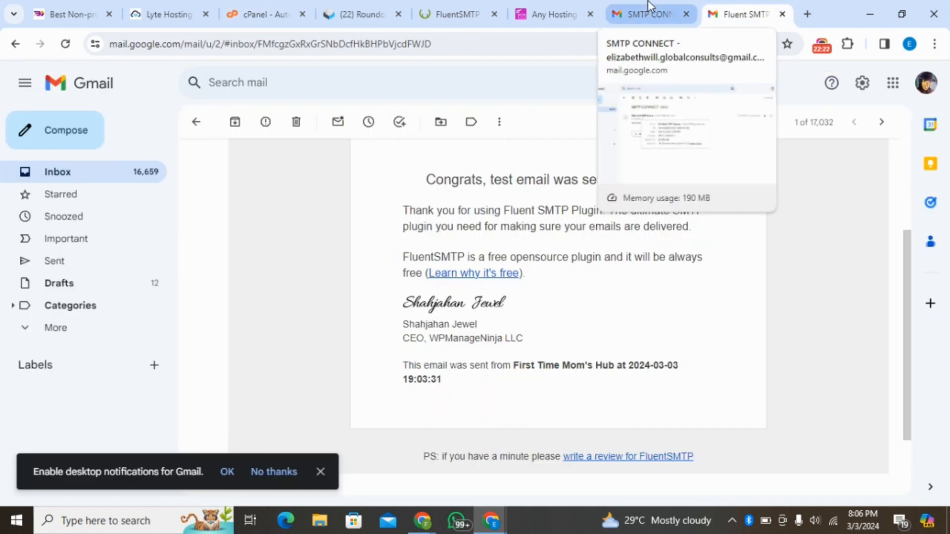
left_click(46, 174)
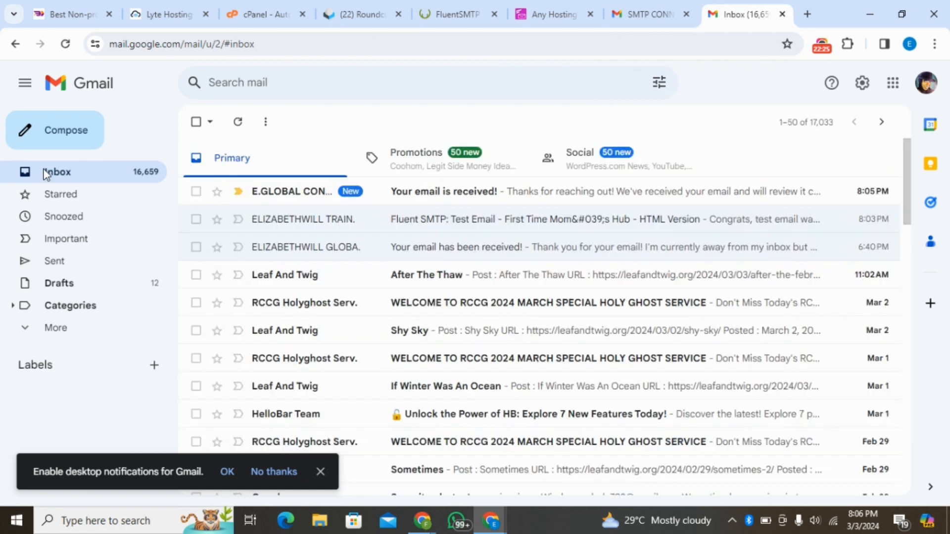
left_click(484, 197)
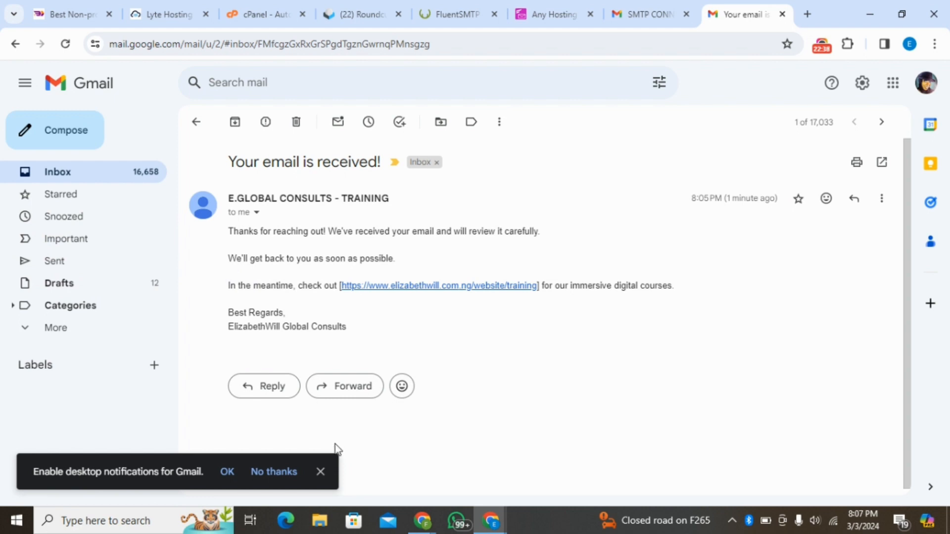
left_click(316, 476)
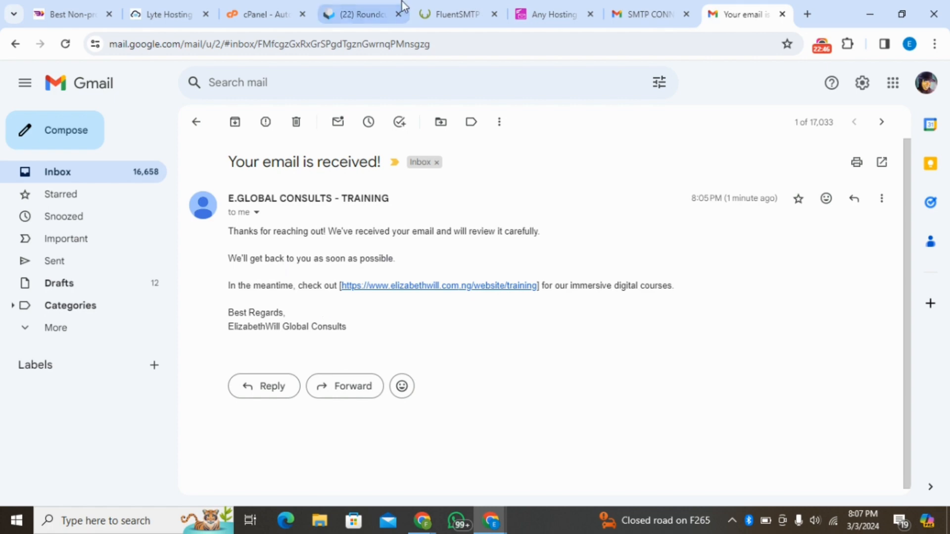
- Return to FluentSMTP in WordPress and view the active email connections in its settings
left_click(346, 4)
left_click(434, 5)
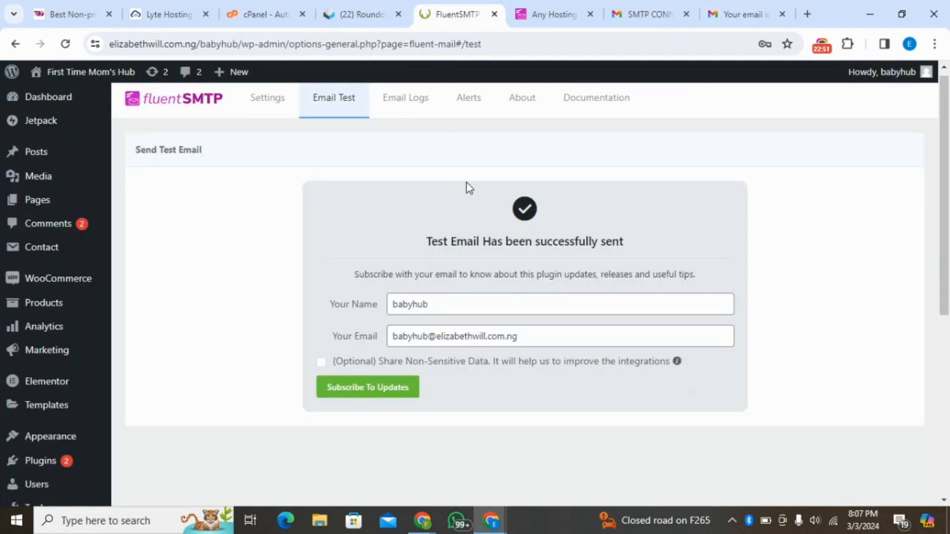
left_click(263, 103)
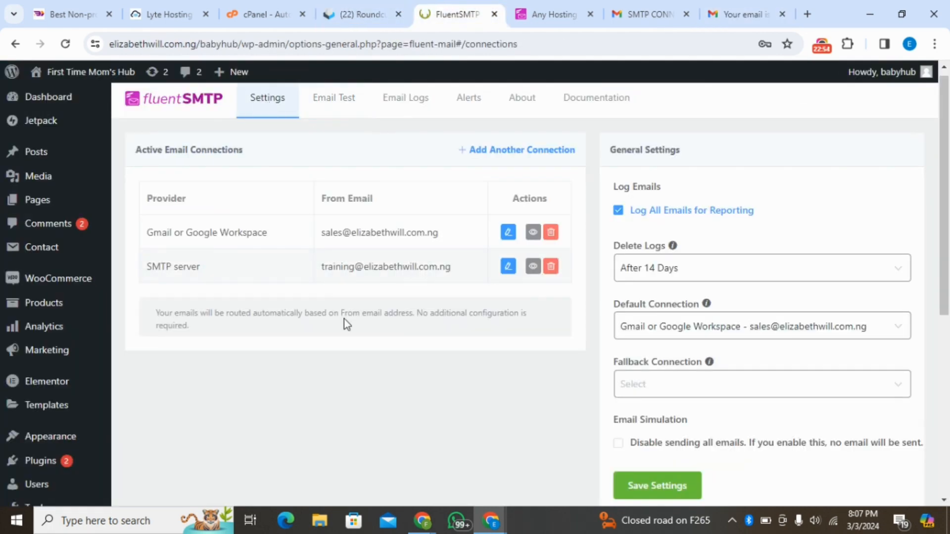